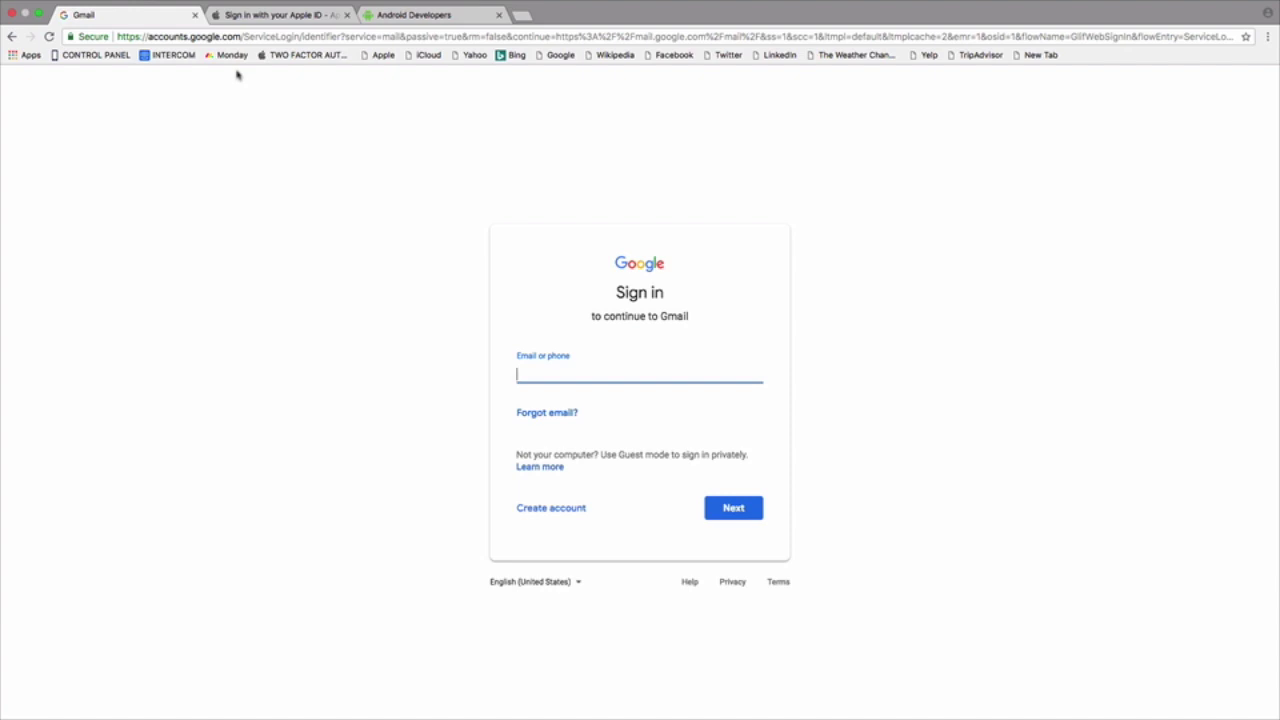
Slide from the full-screen Gmail sign-in page to the Mac desktop with Ctrl+Left Arrow
{"action": "key", "text": "ctrl+Left"}
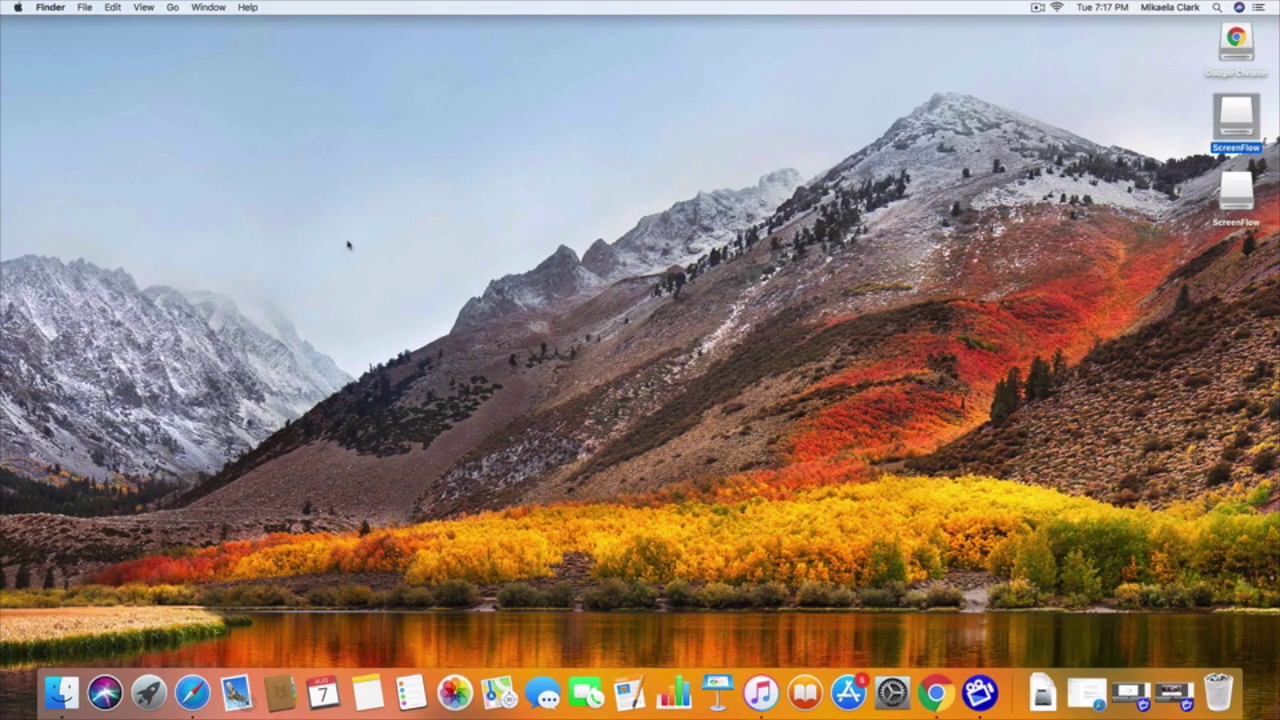
Return to Chrome and load the suggested developer site address in the Apple ID tab
{"action": "left_click", "coordinate": [935, 692]}
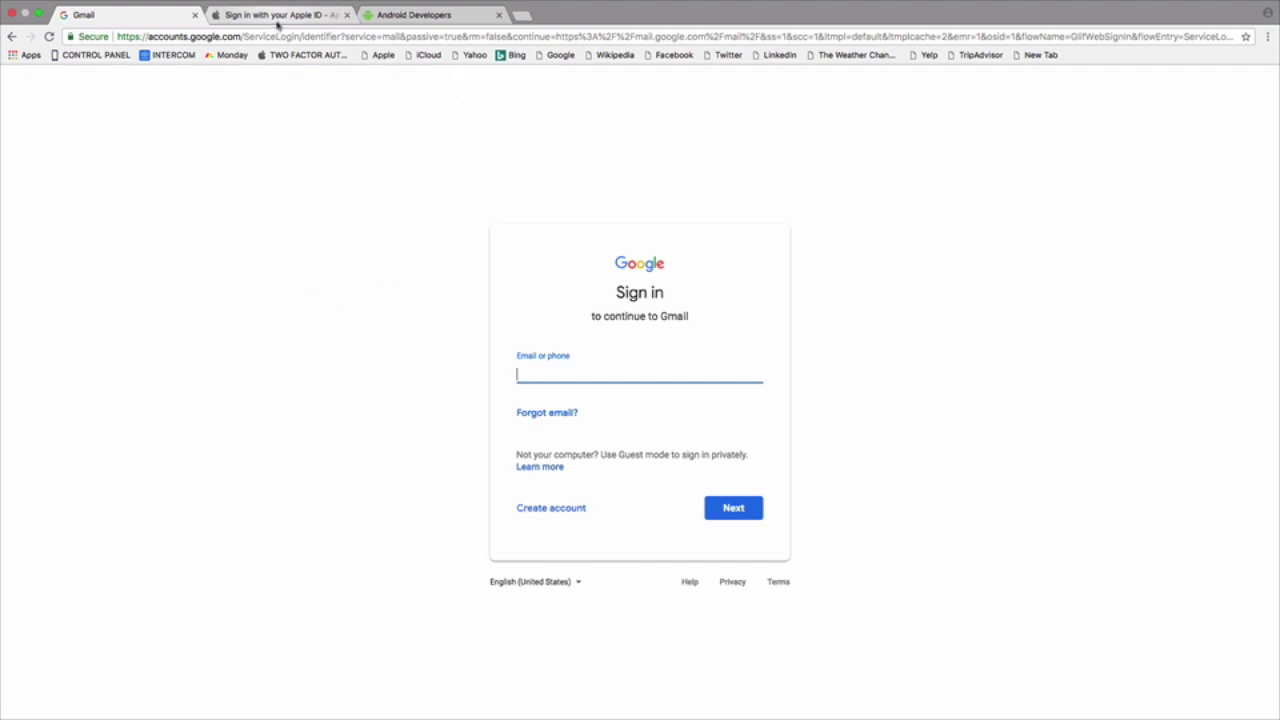
{"action": "left_click", "coordinate": [278, 15]}
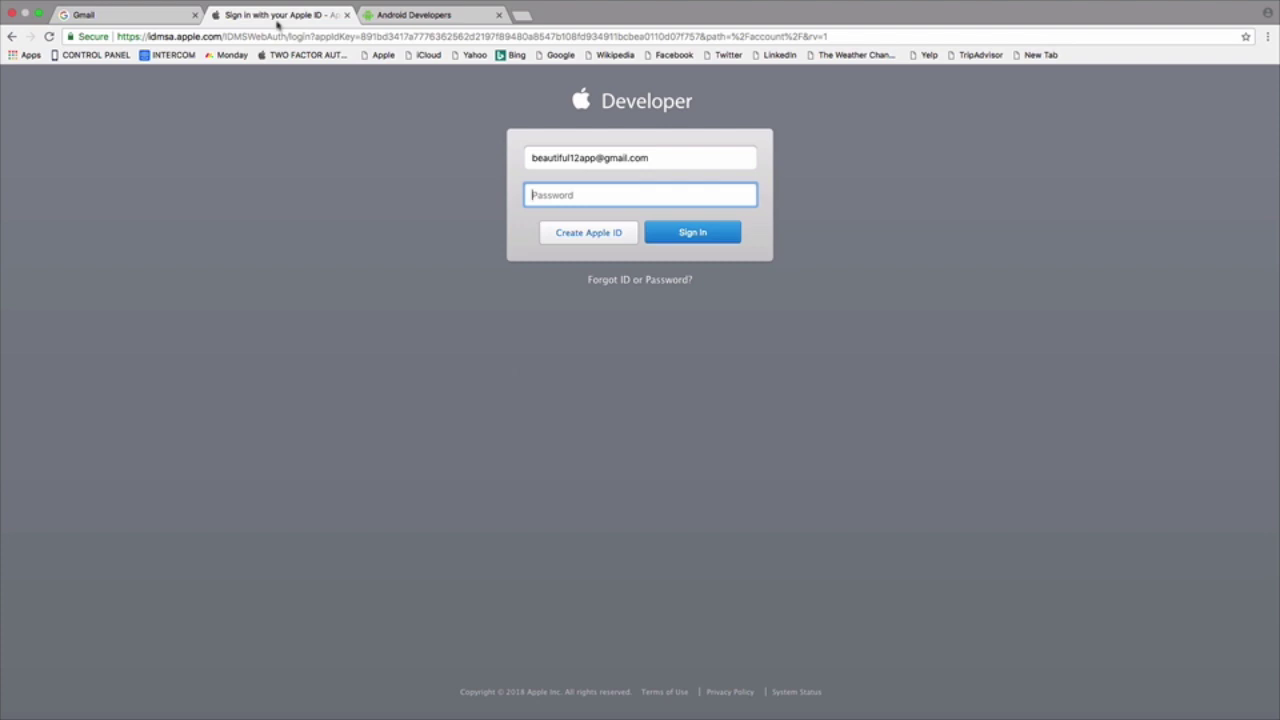
{"action": "left_click", "coordinate": [275, 35]}
{"action": "type", "text": "deve"}
{"action": "key", "text": "Return"}
Open the Apple Developer Program page and its account sign-in, then go back to the Gmail tab
{"action": "left_click", "coordinate": [272, 38]}
{"action": "type", "text": "de"}
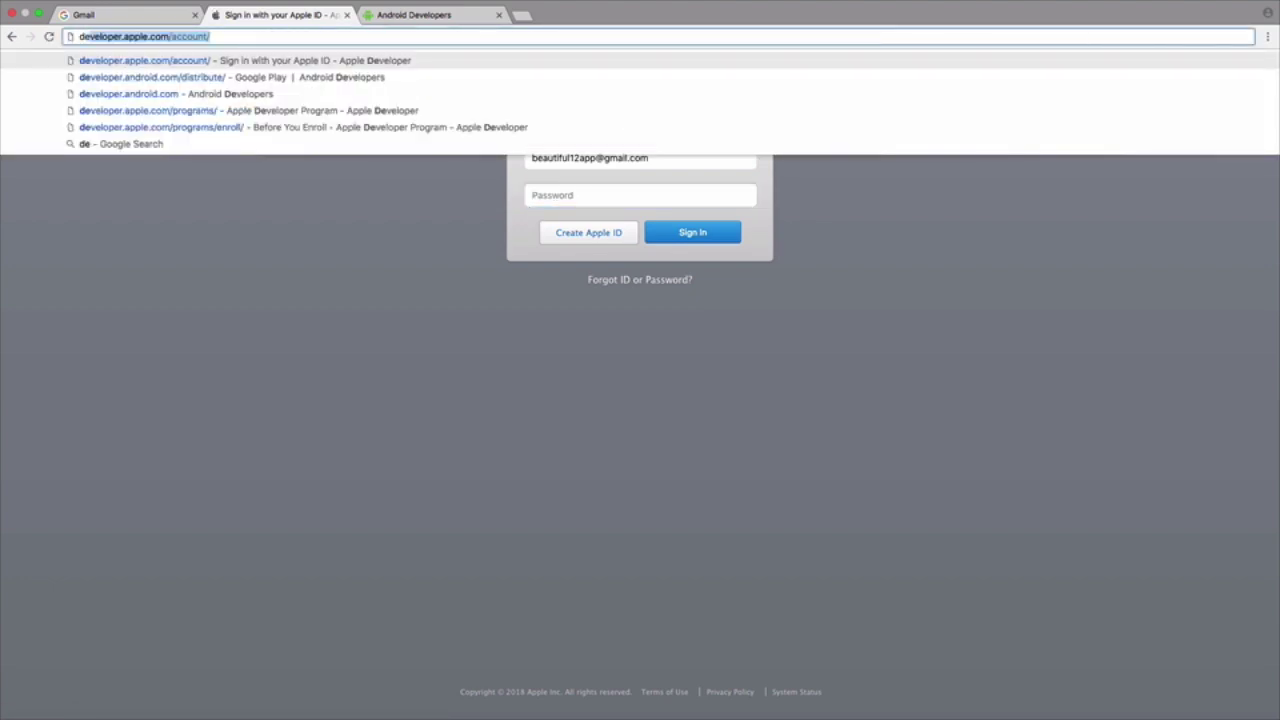
{"action": "left_click", "coordinate": [260, 110]}
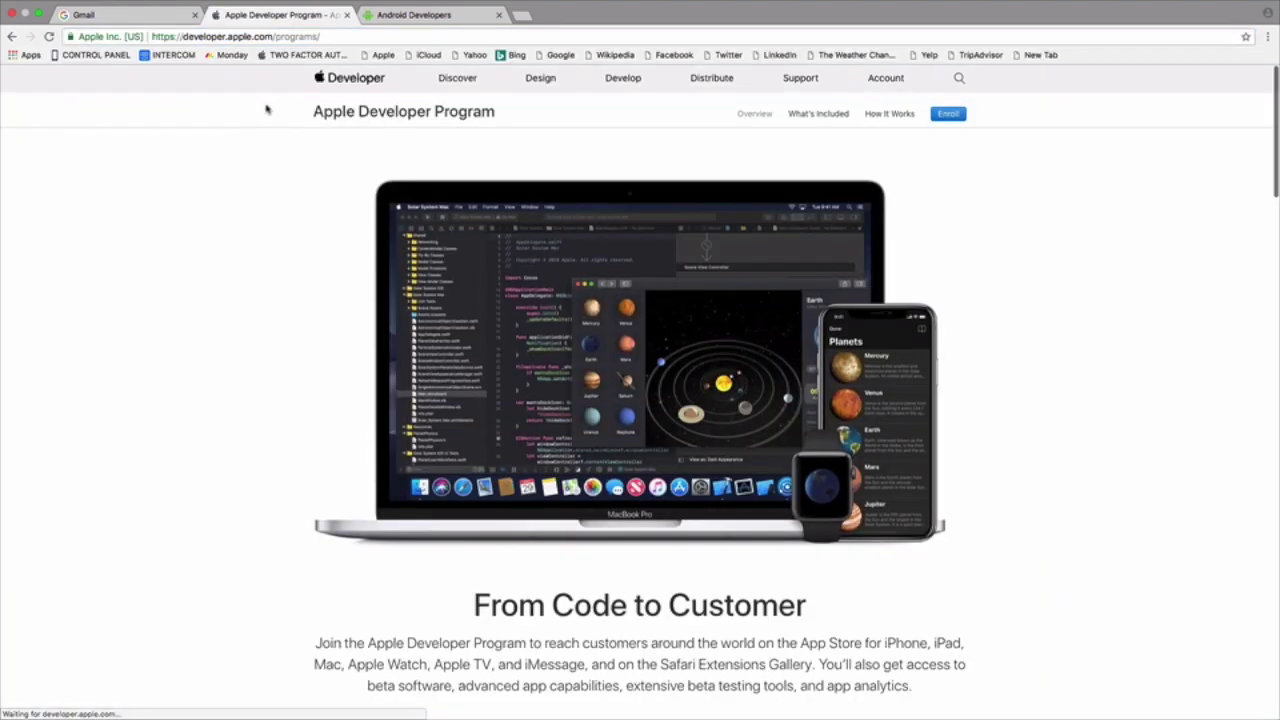
{"action": "left_click", "coordinate": [887, 74]}
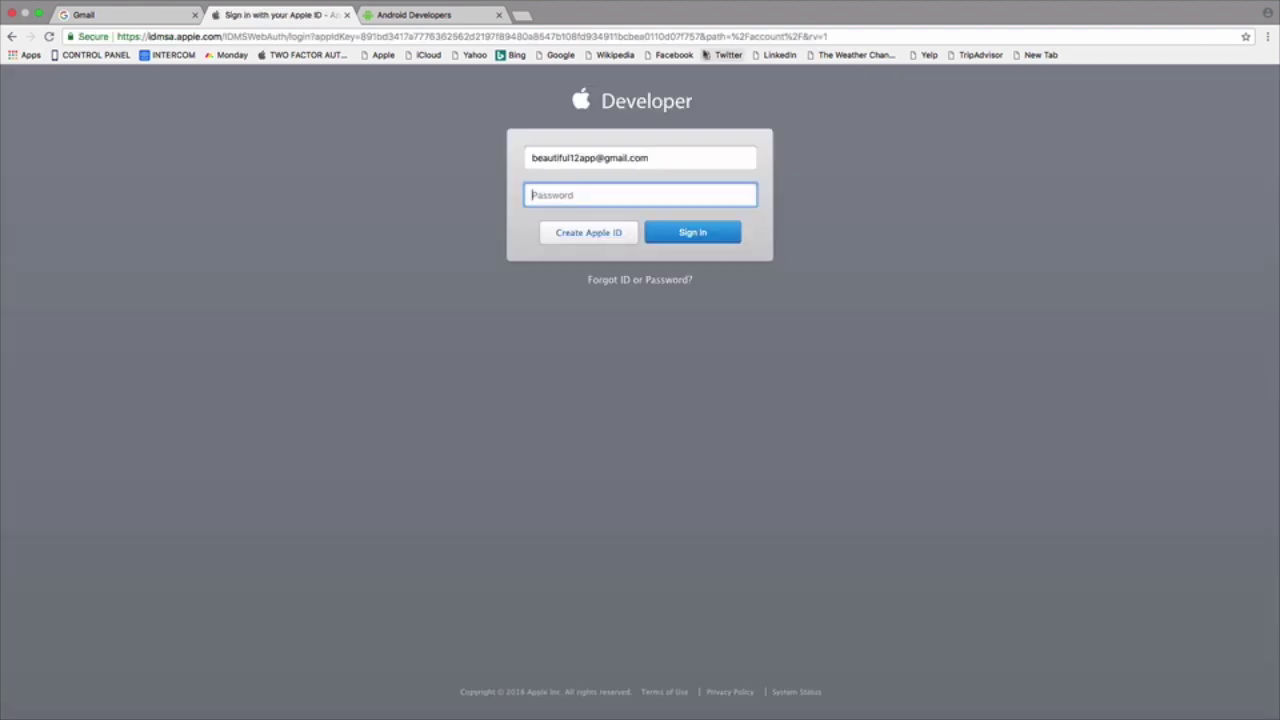
{"action": "left_click", "coordinate": [405, 18]}
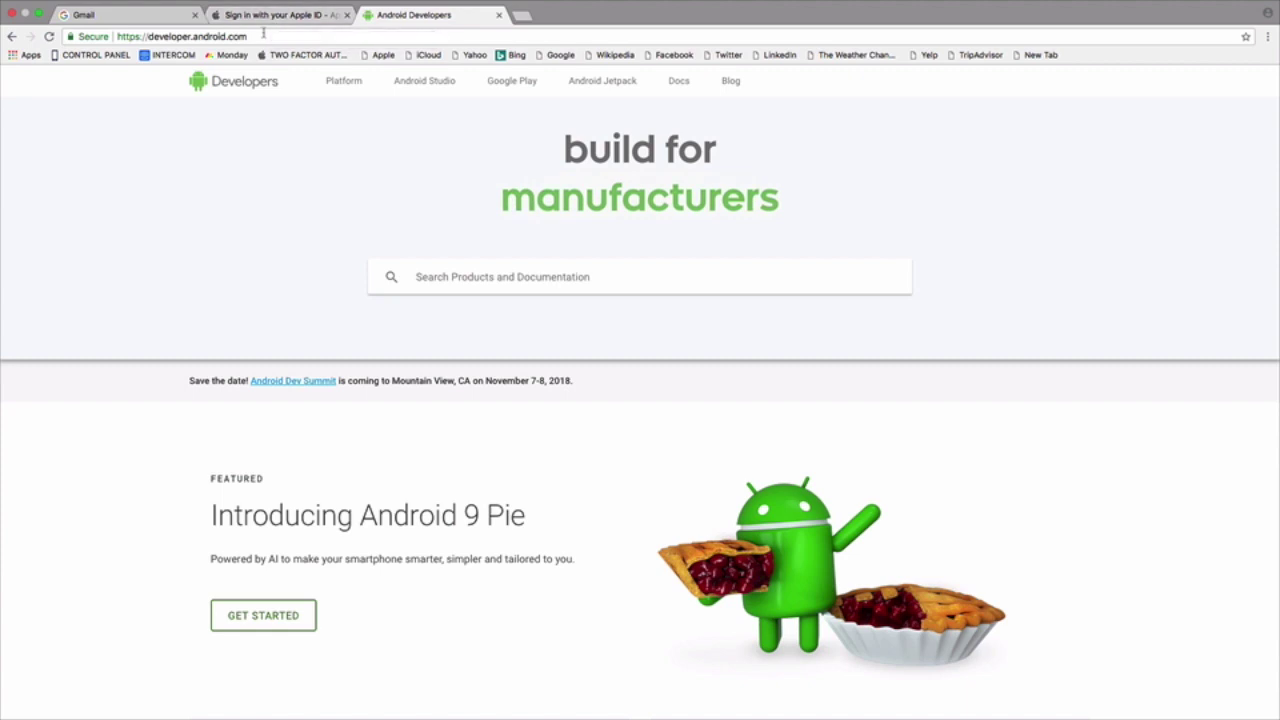
{"action": "left_click", "coordinate": [133, 14]}
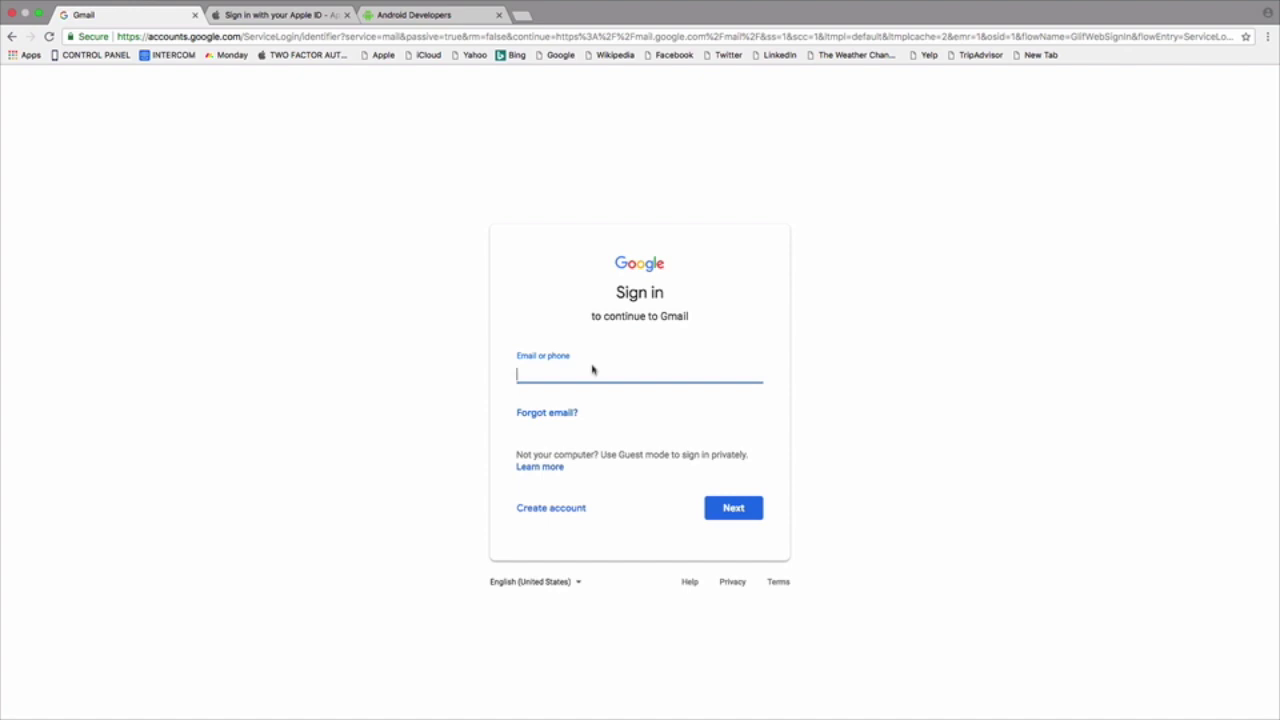
Clear the email field and choose to create a new Google account
{"action": "type", "text": "b"}
{"action": "key", "text": "BackSpace"}
{"action": "type", "text": "be"}
{"action": "key", "text": "BackSpace"}
{"action": "key", "text": "BackSpace"}
{"action": "left_click", "coordinate": [533, 509]}
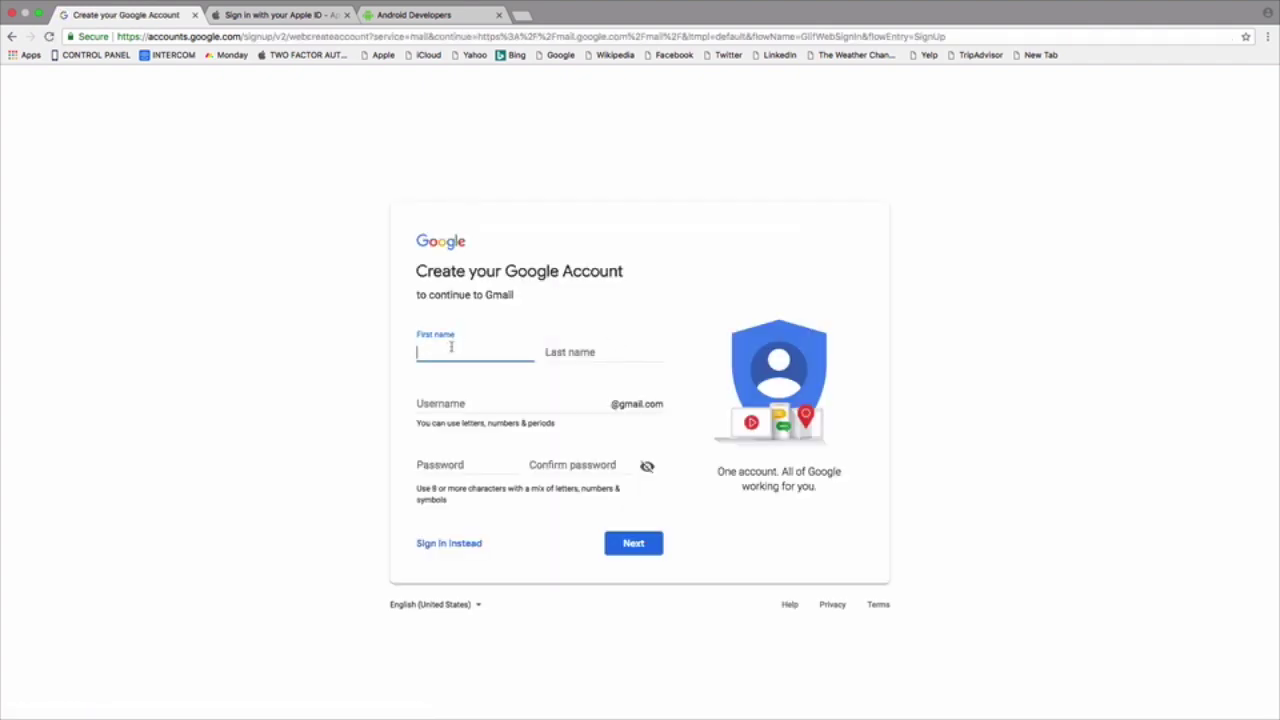
Enter the account holder's first name, last name and the new gmail username
{"action": "left_click", "coordinate": [611, 353]}
{"action": "left_click", "coordinate": [510, 396]}
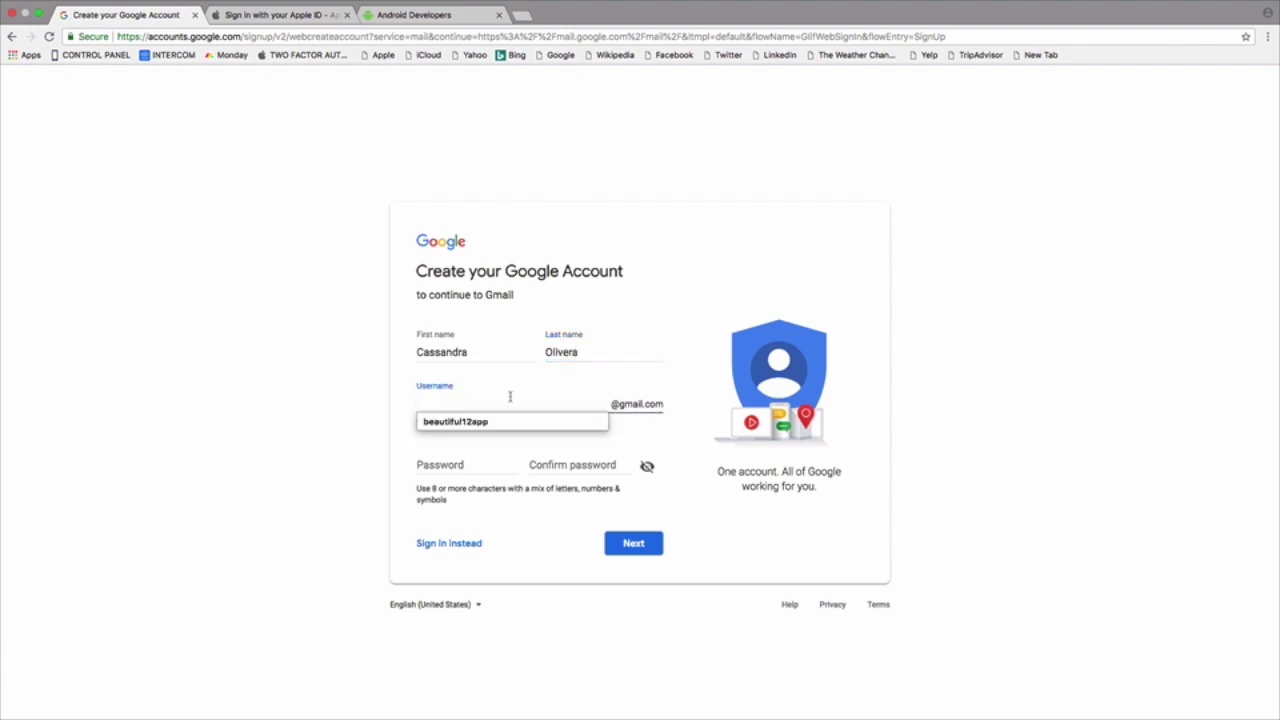
{"action": "type", "text": "b"}
{"action": "key", "text": "BackSpace"}
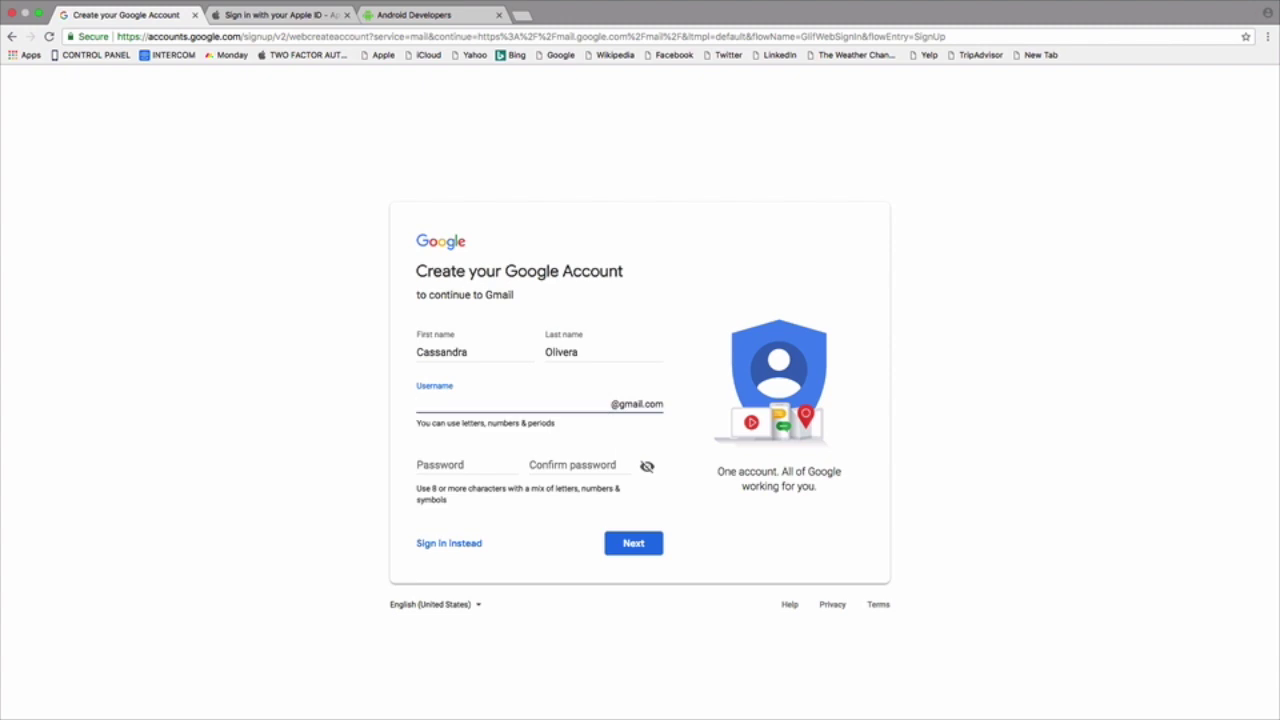
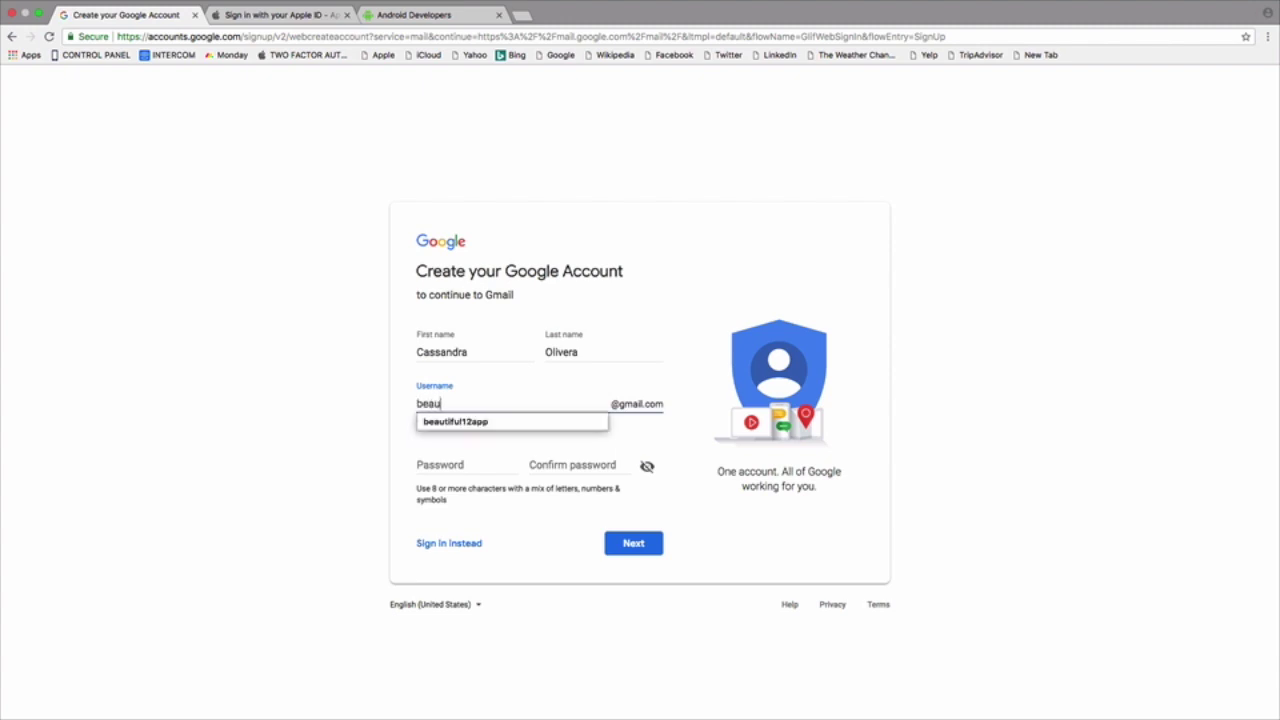
{"action": "left_click", "coordinate": [447, 467]}
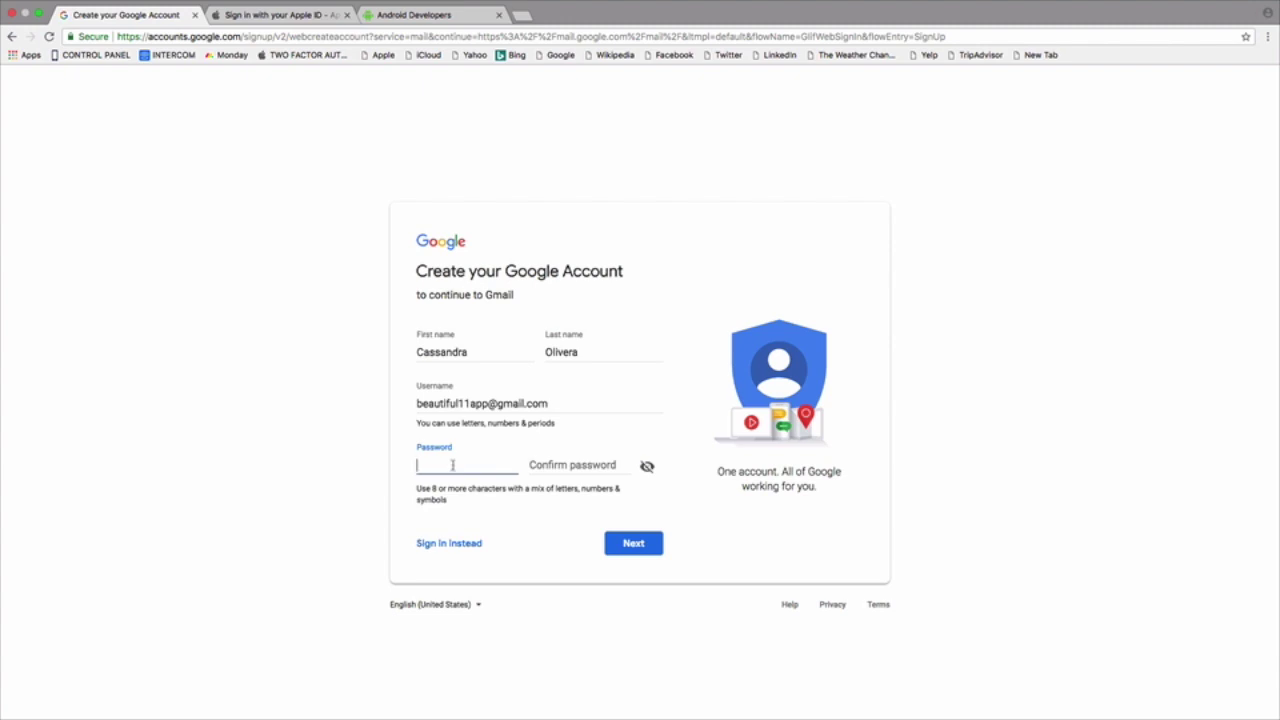
Enter the account password, reveal it, confirm it, and submit the signup form
{"action": "left_click", "coordinate": [647, 466]}
{"action": "left_click", "coordinate": [593, 466]}
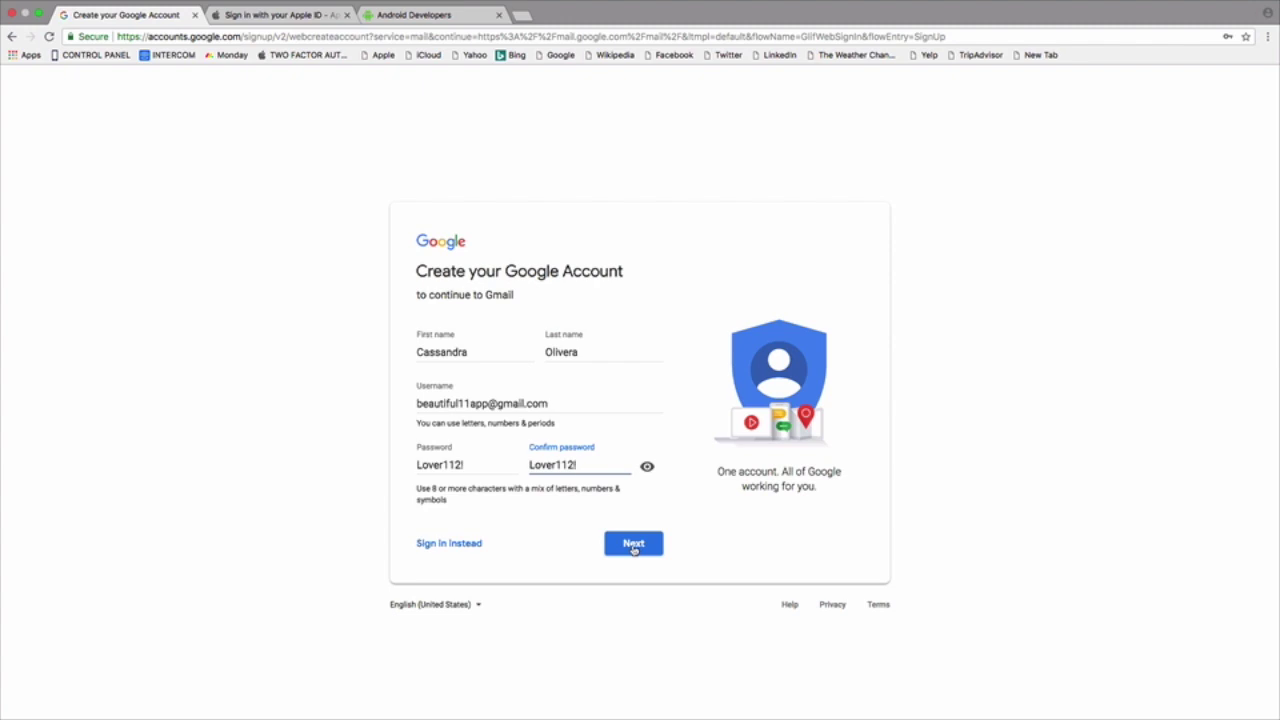
{"action": "left_click", "coordinate": [413, 404]}
{"action": "left_click", "coordinate": [633, 545]}
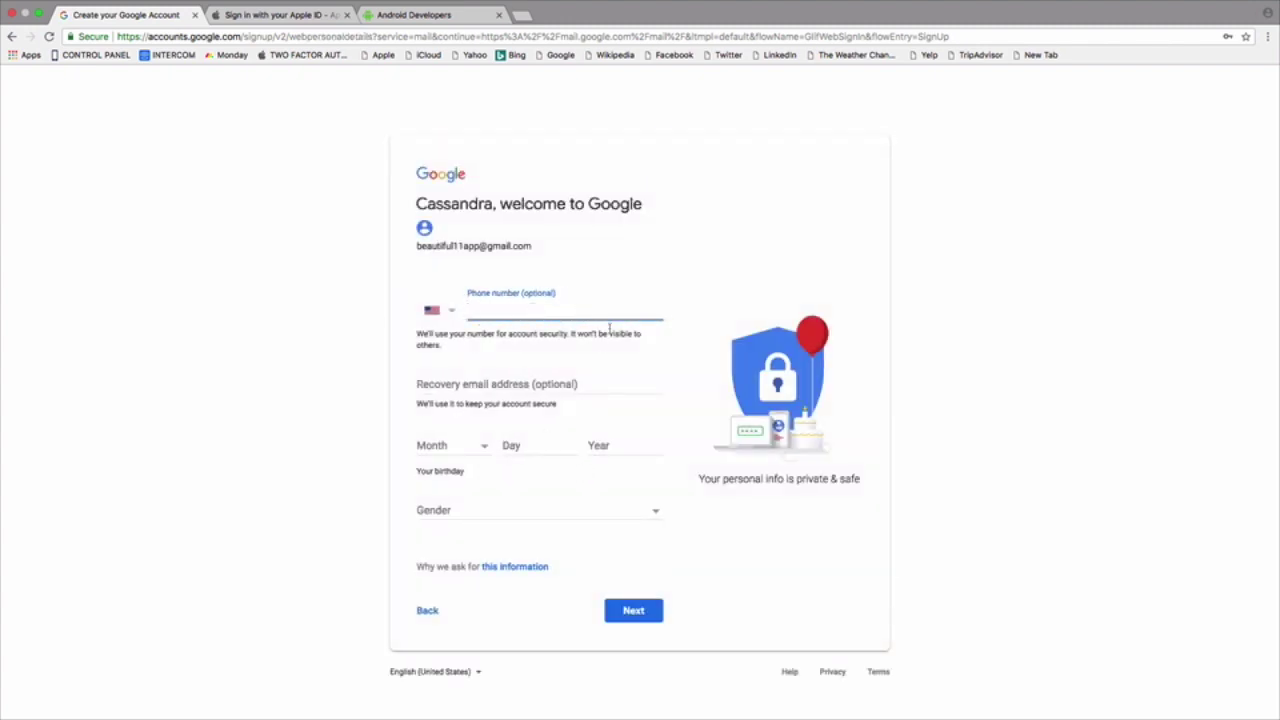
Enter birthday September 12, 1995, select Female as gender, and continue
{"action": "left_click", "coordinate": [475, 452]}
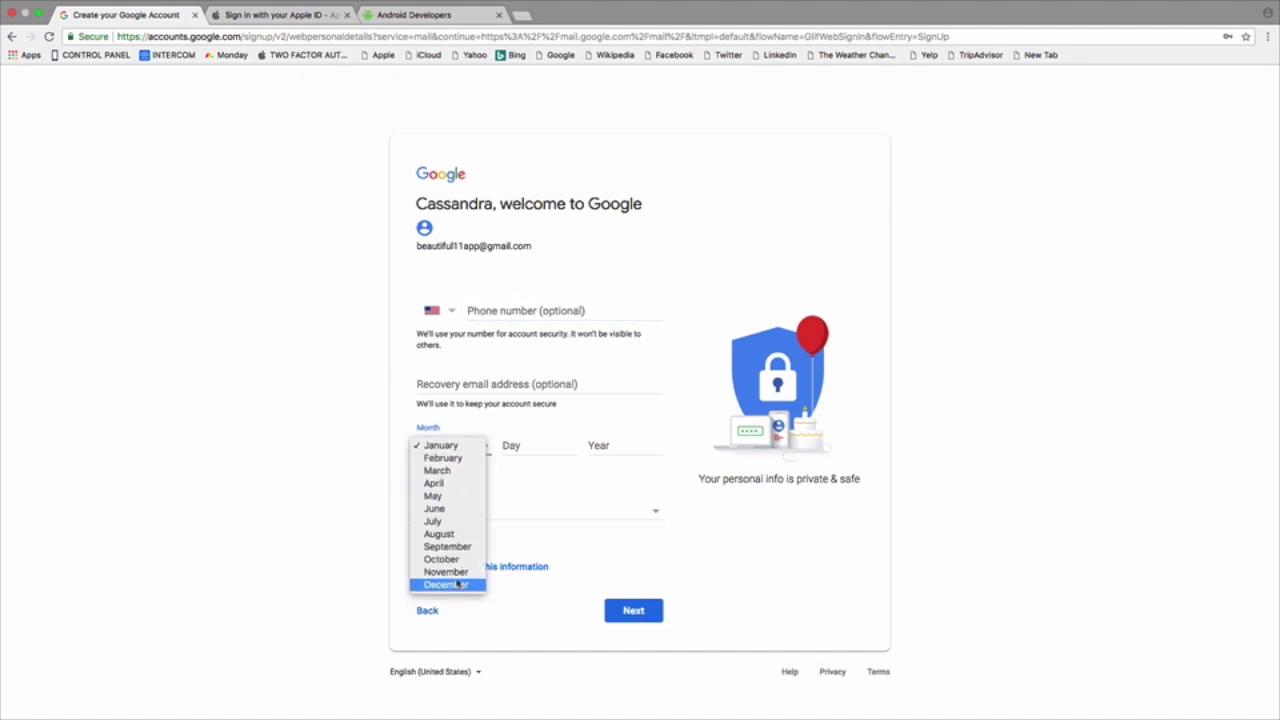
{"action": "left_click", "coordinate": [445, 547]}
{"action": "left_click", "coordinate": [511, 448]}
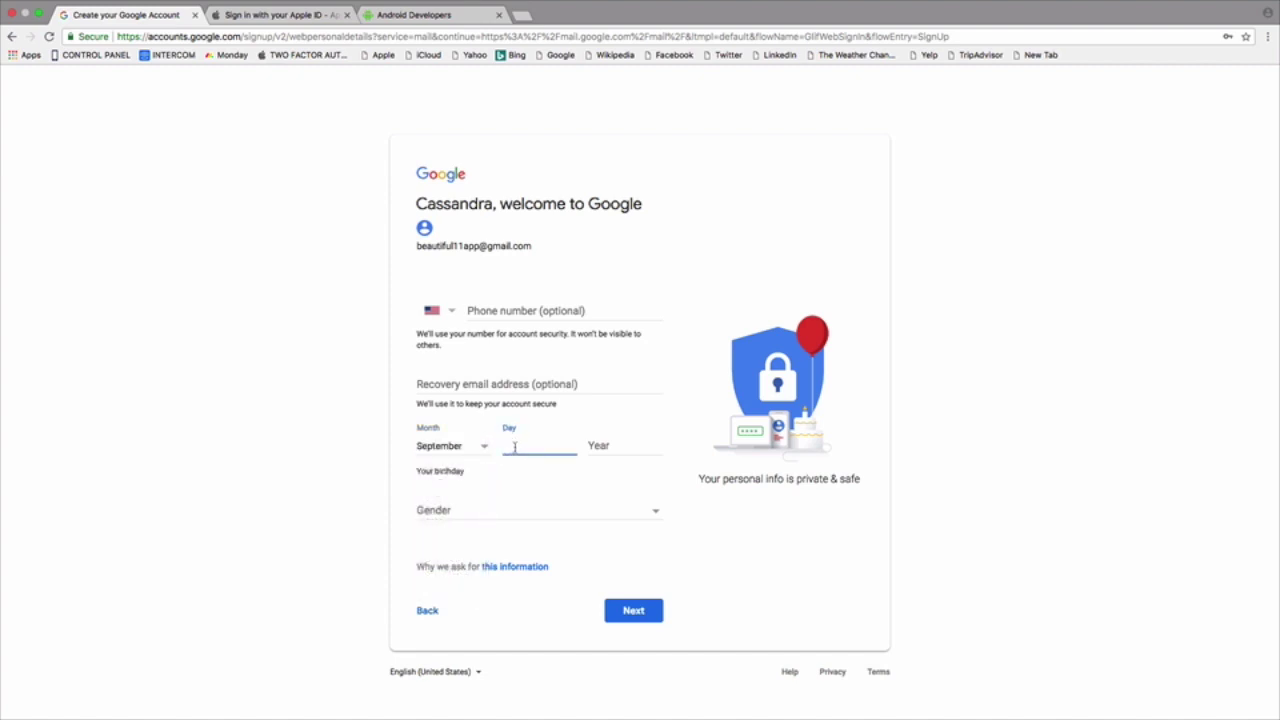
{"action": "type", "text": "12"}
{"action": "left_click", "coordinate": [596, 445]}
{"action": "type", "text": "1"}
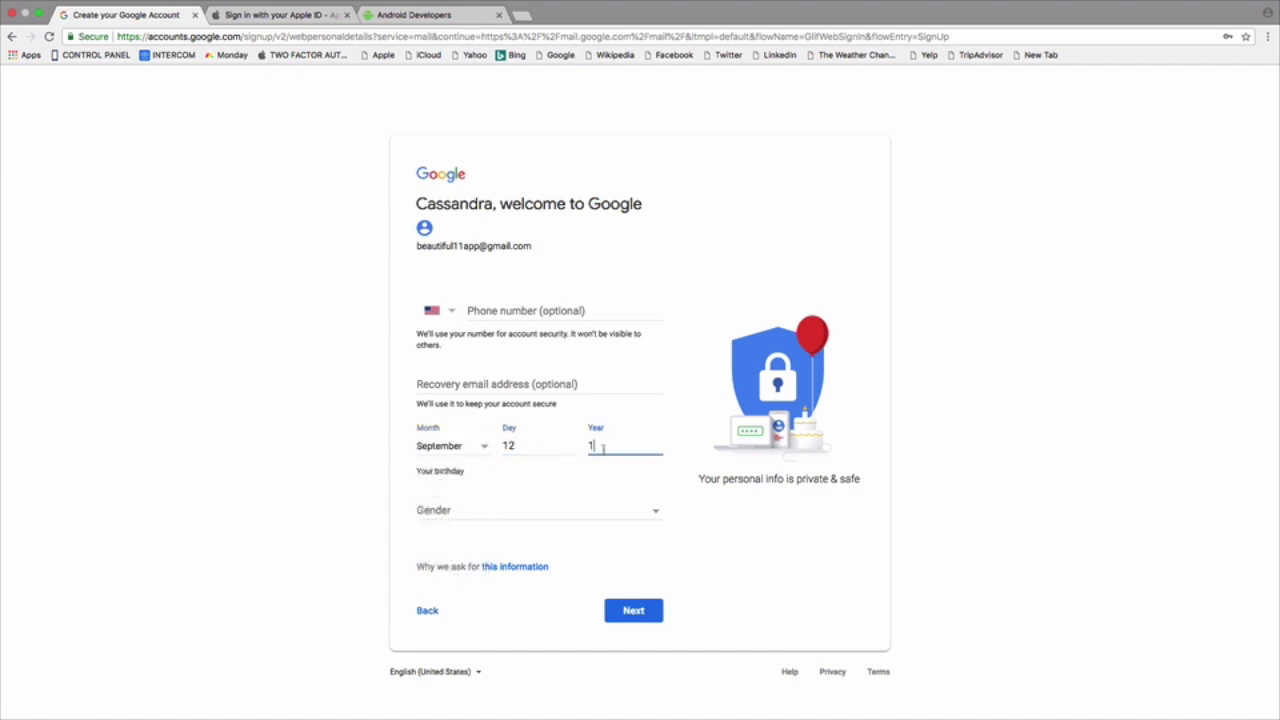
{"action": "type", "text": "995"}
{"action": "left_click", "coordinate": [569, 511]}
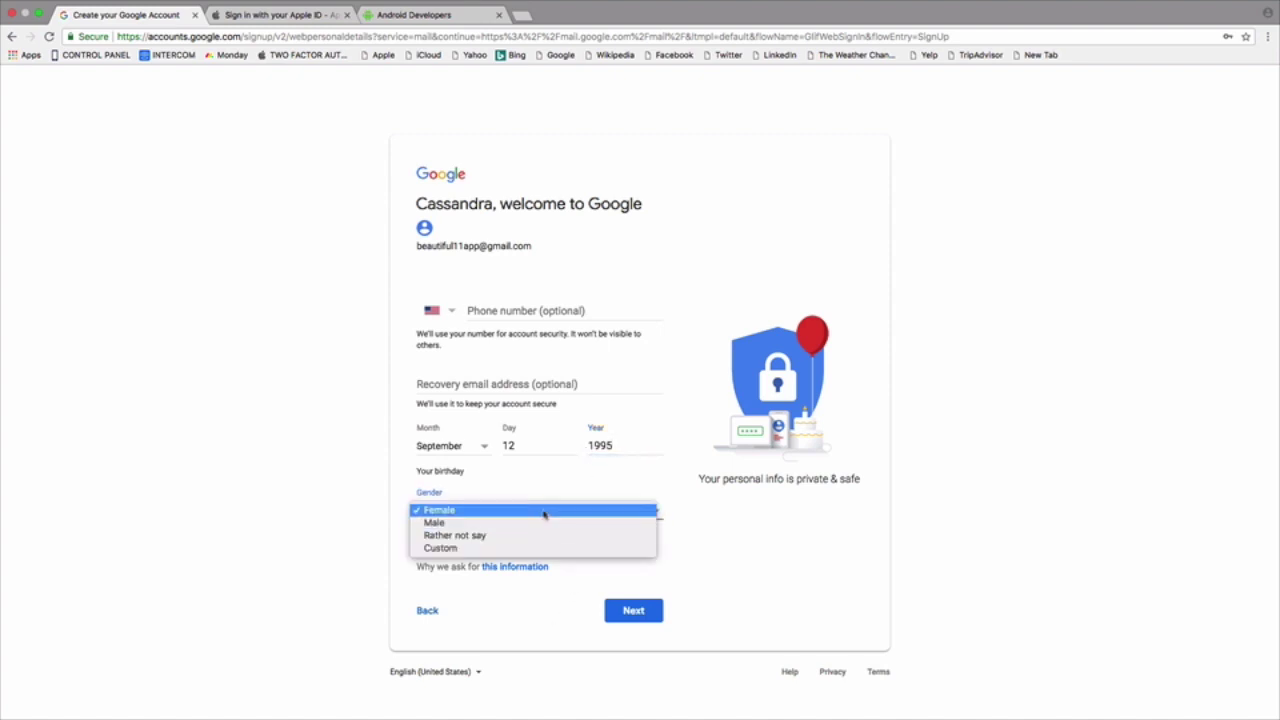
{"action": "left_click", "coordinate": [593, 591]}
{"action": "left_click", "coordinate": [630, 612]}
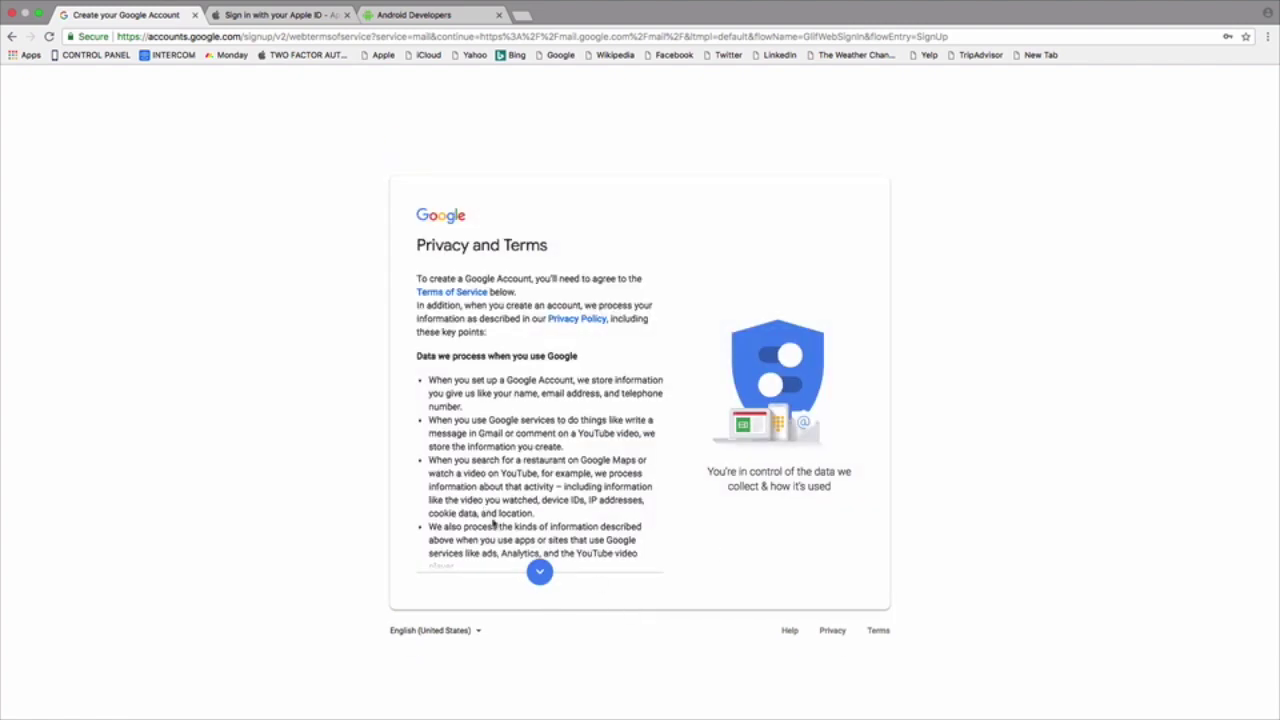
Scroll to the end of the Privacy and Terms and agree to them
{"action": "left_click", "coordinate": [539, 572]}
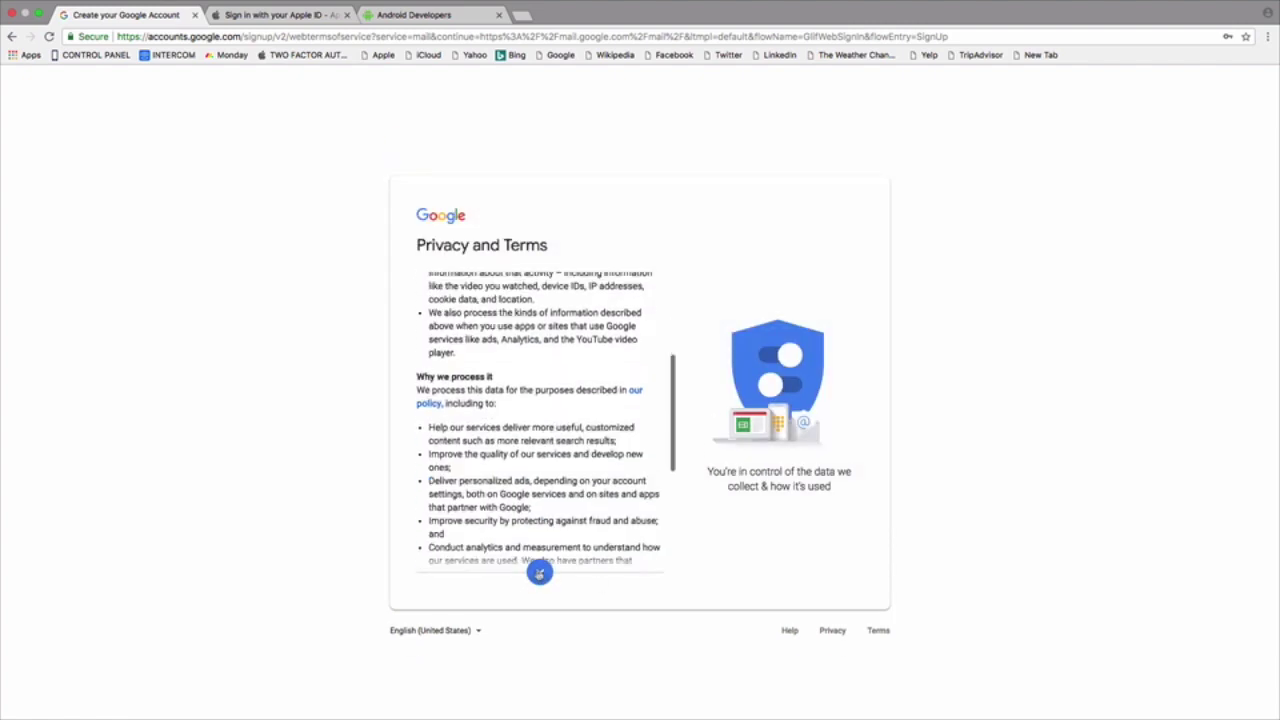
{"action": "left_click", "coordinate": [539, 572]}
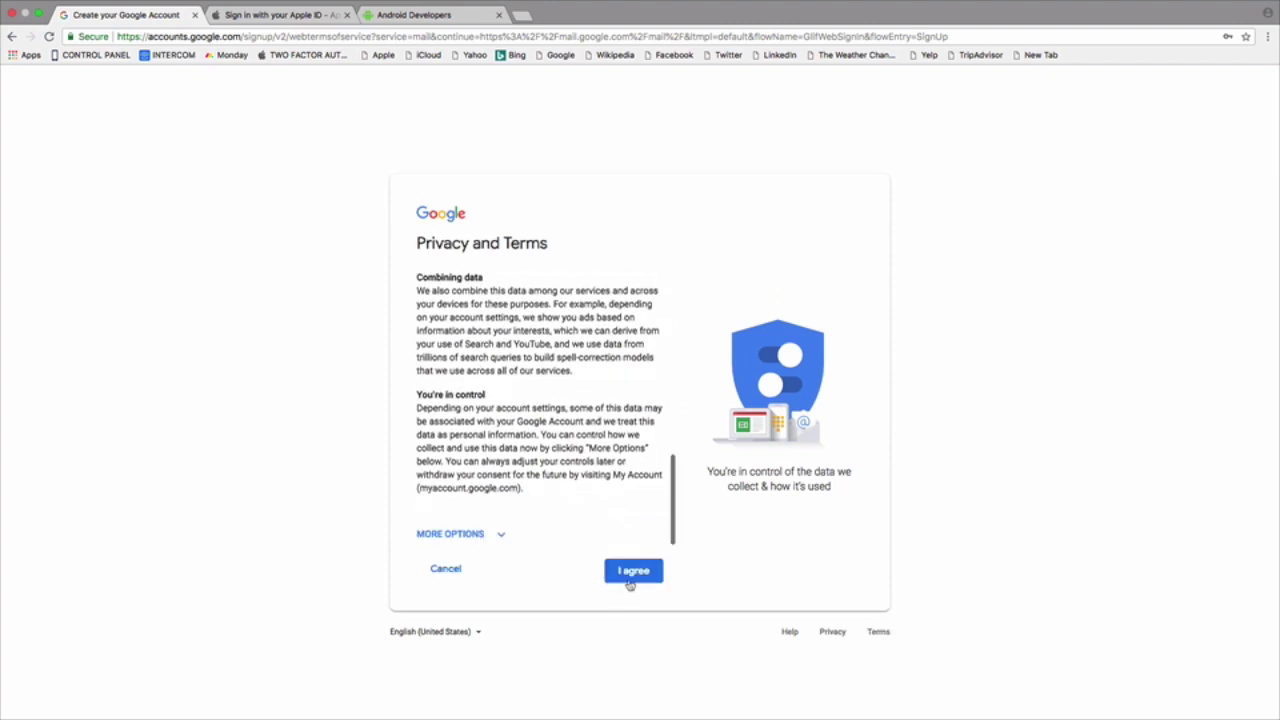
{"action": "left_click", "coordinate": [631, 577]}
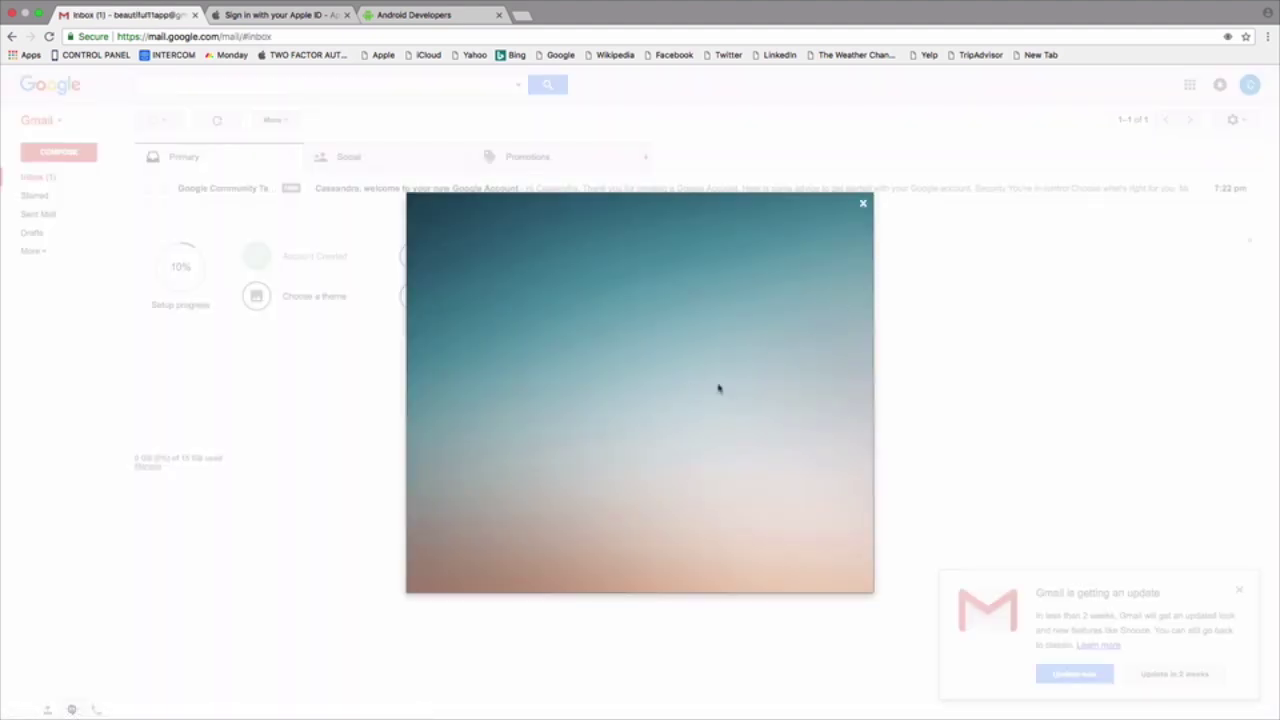
Open Gmail's Forwarding and POP/IMAP settings, dismissing the welcome and update notices
{"action": "left_click", "coordinate": [862, 206]}
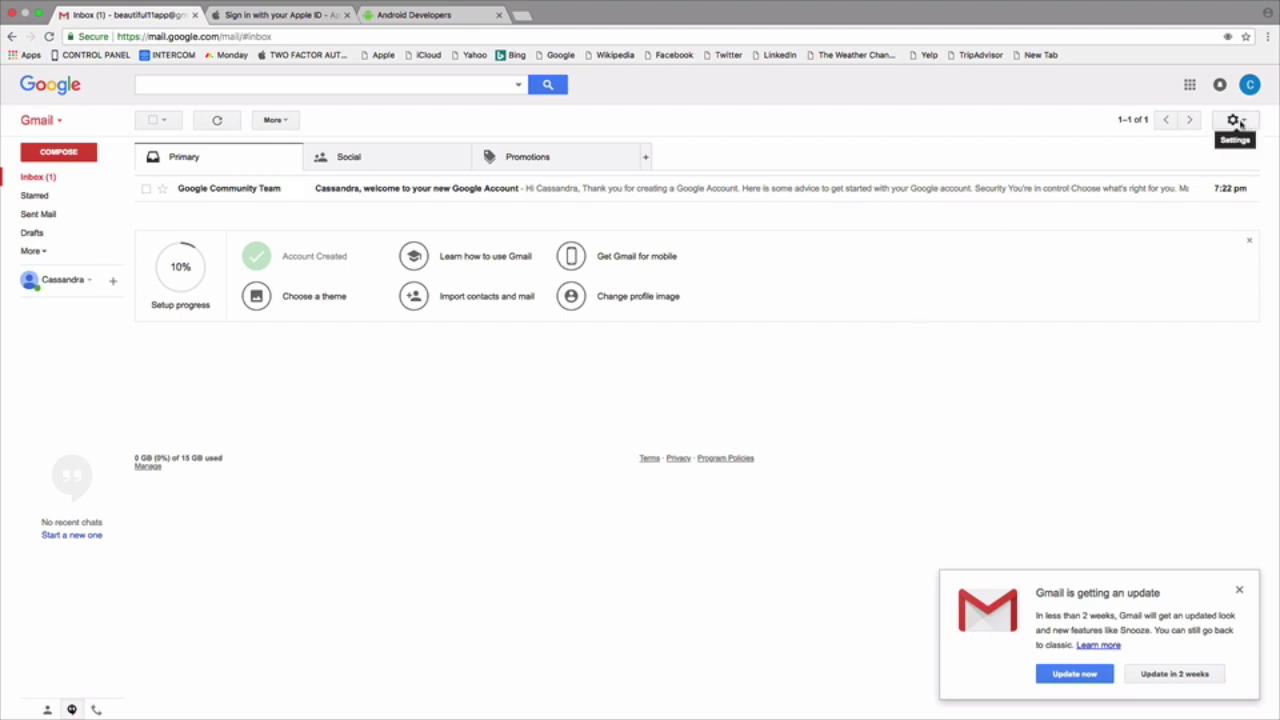
{"action": "left_click", "coordinate": [1240, 122]}
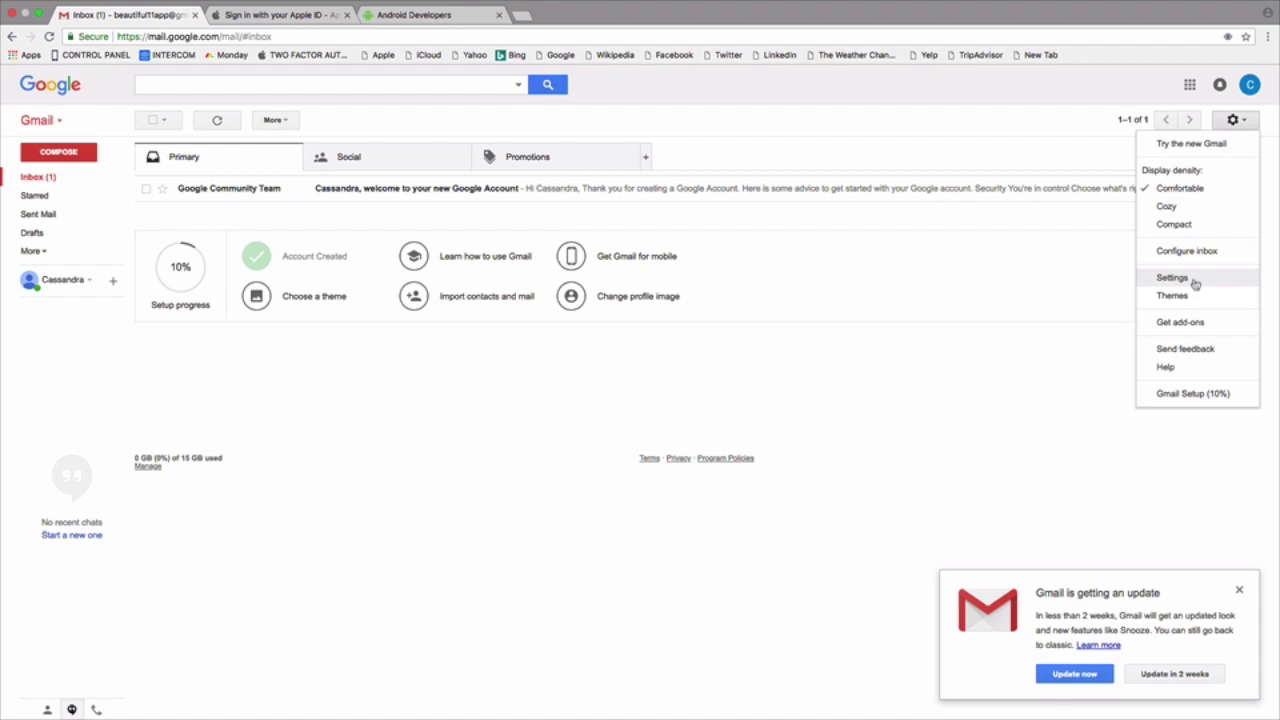
{"action": "left_click", "coordinate": [1233, 120]}
{"action": "left_click", "coordinate": [1233, 120]}
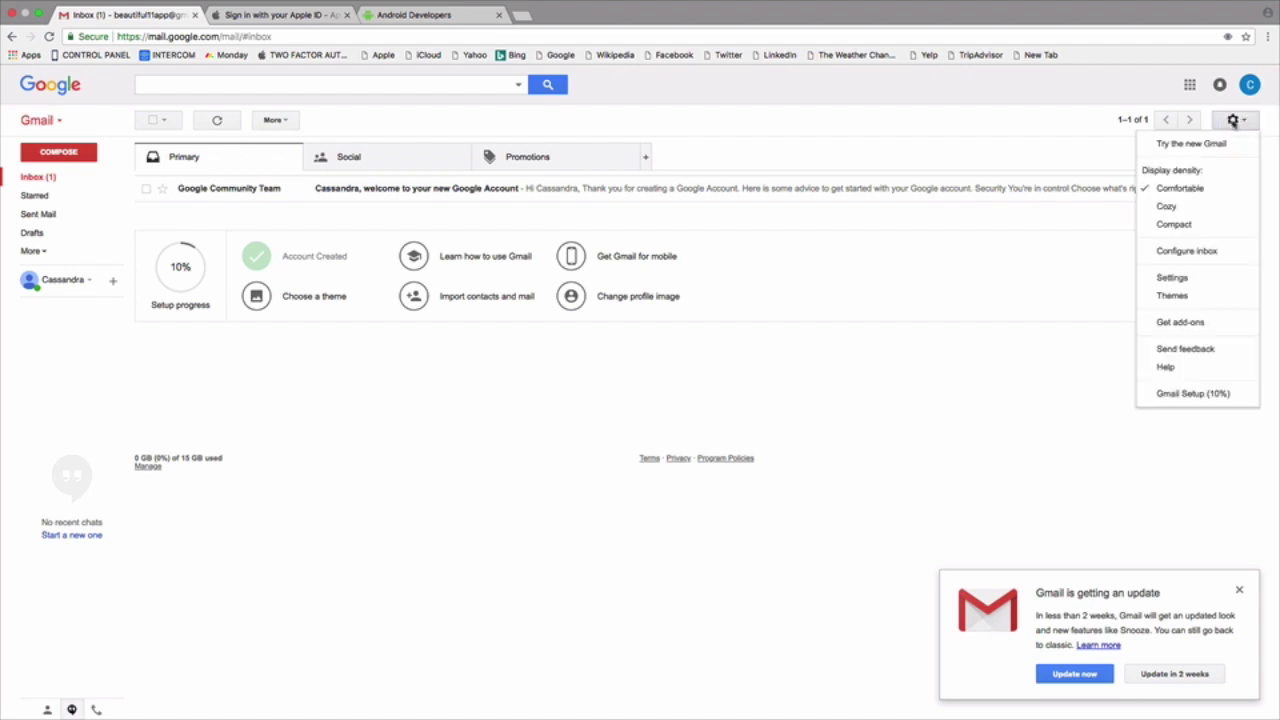
{"action": "left_click", "coordinate": [1173, 278]}
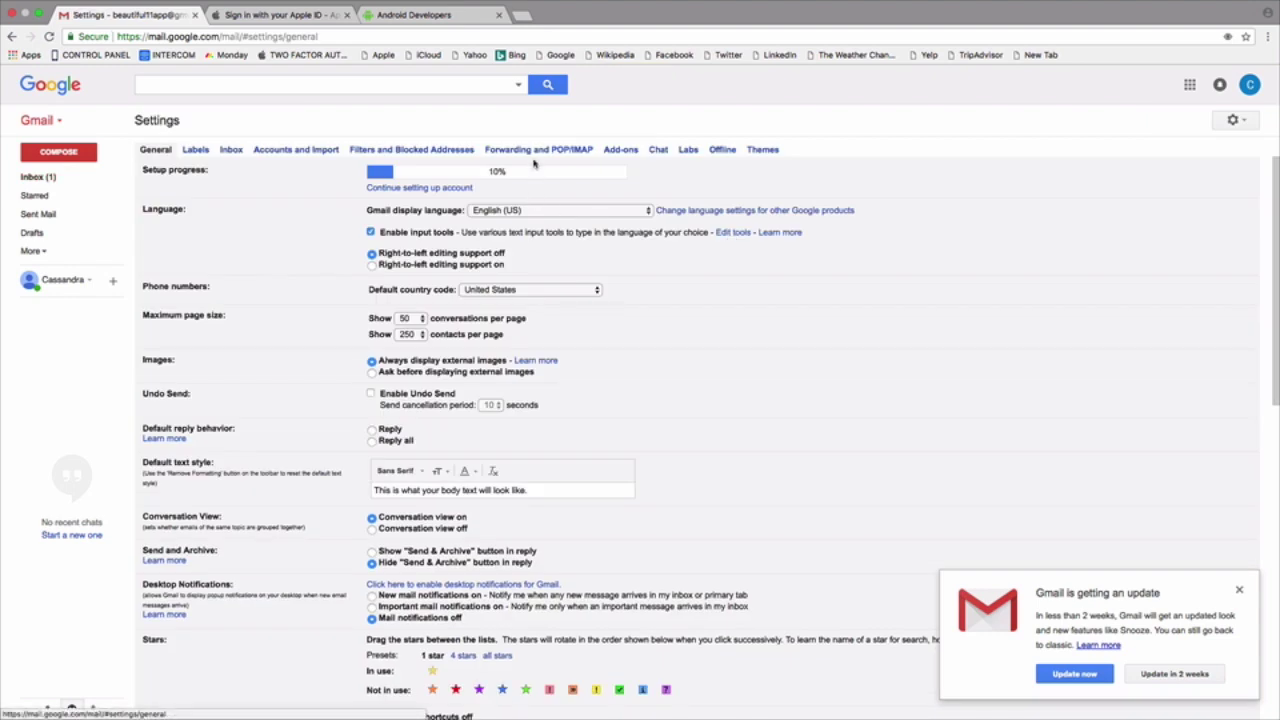
{"action": "left_click", "coordinate": [526, 151]}
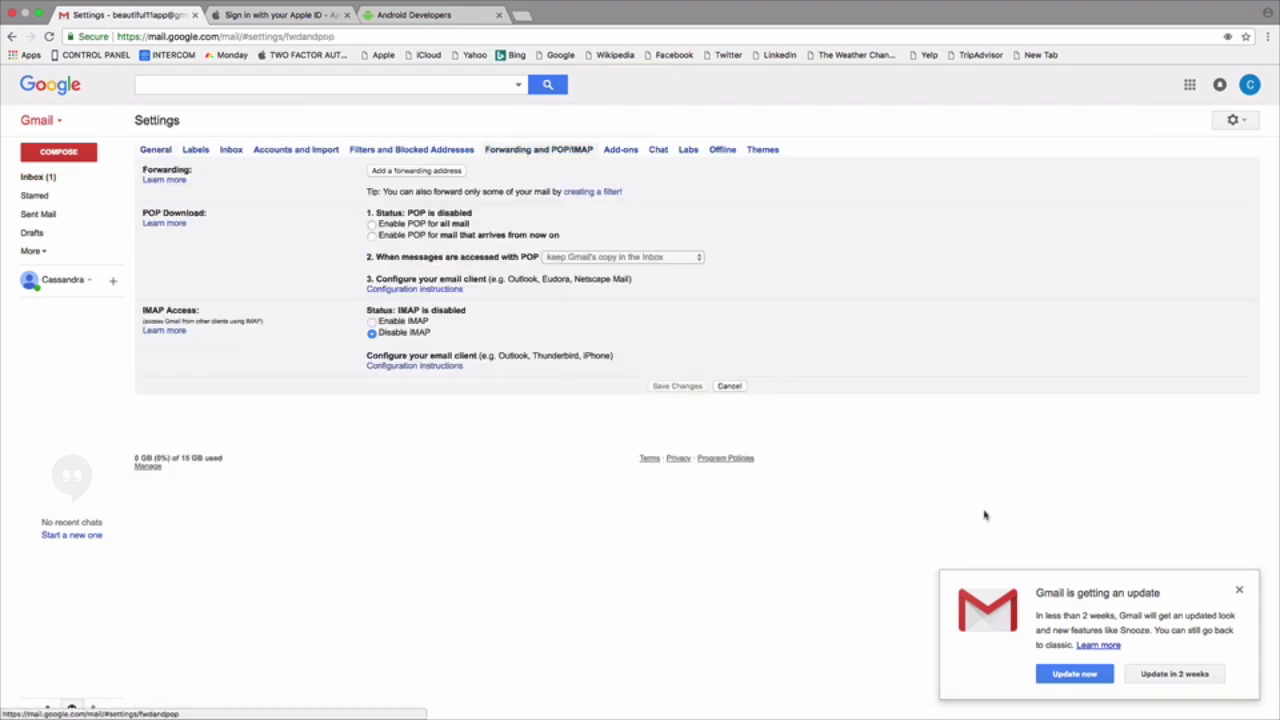
{"action": "left_click", "coordinate": [1239, 590]}
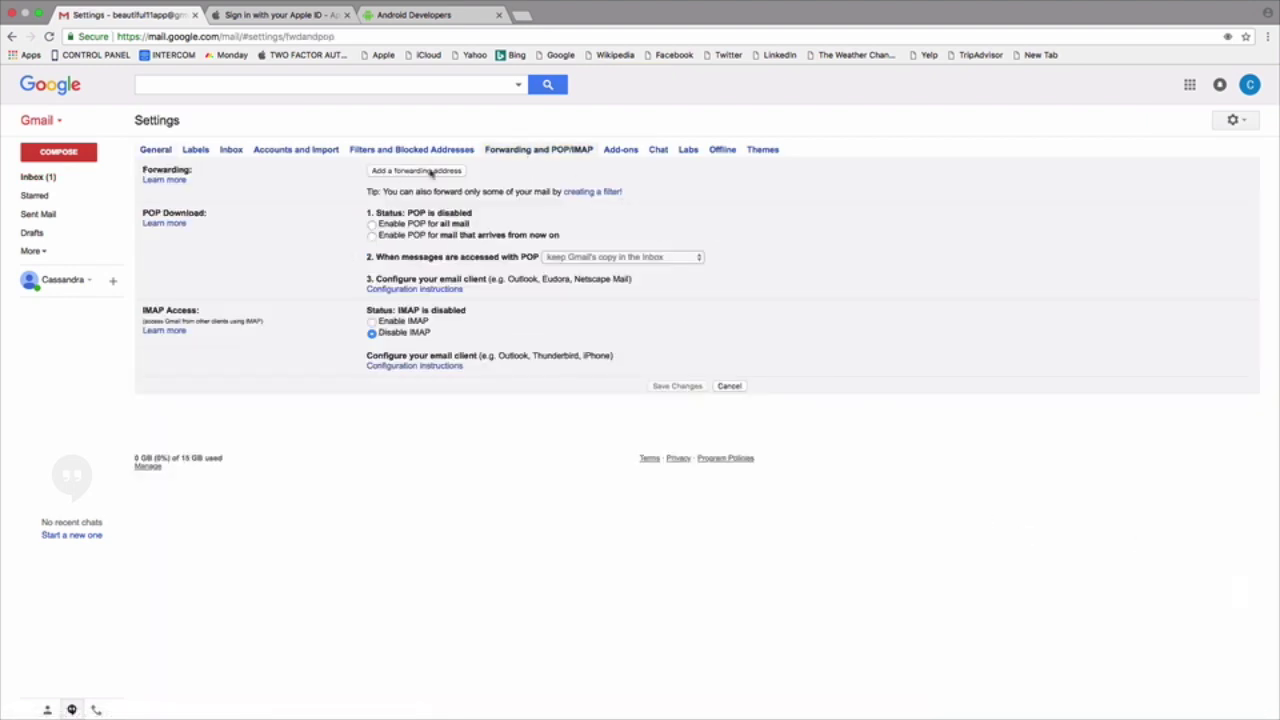
Add another e-mail address as a forwarding address, approve it, and return to the inbox
{"action": "left_click", "coordinate": [430, 172]}
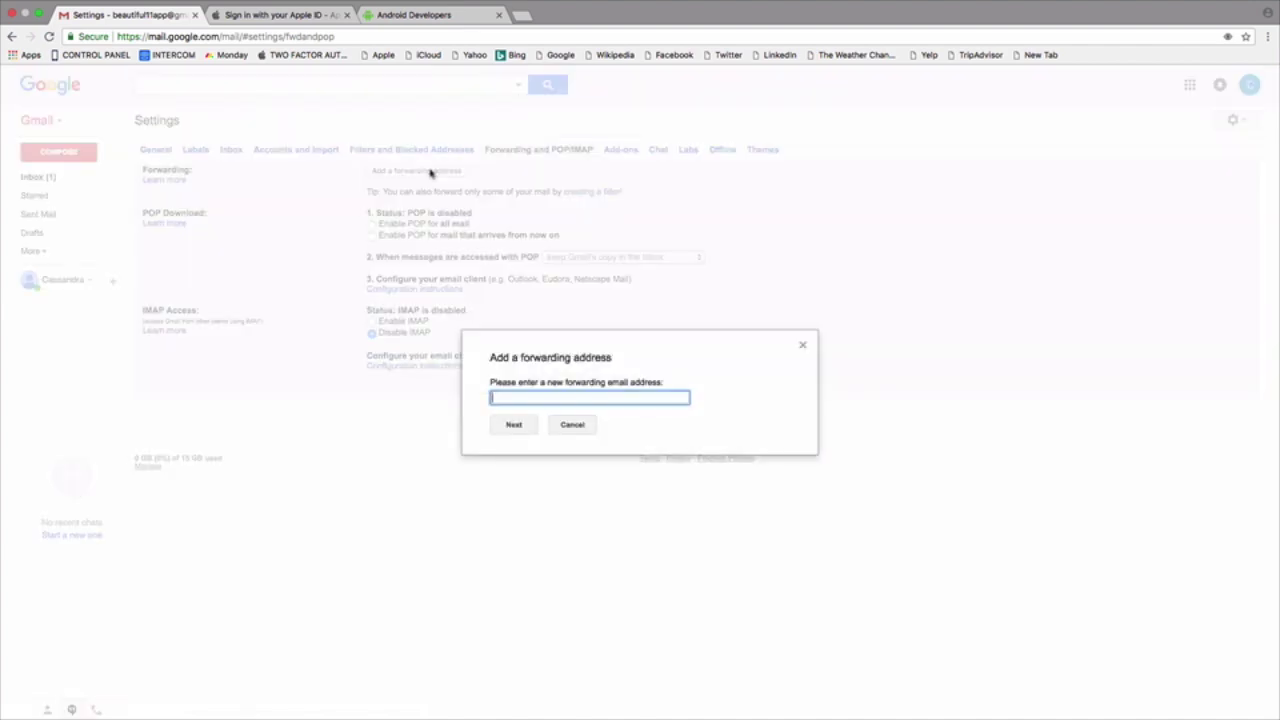
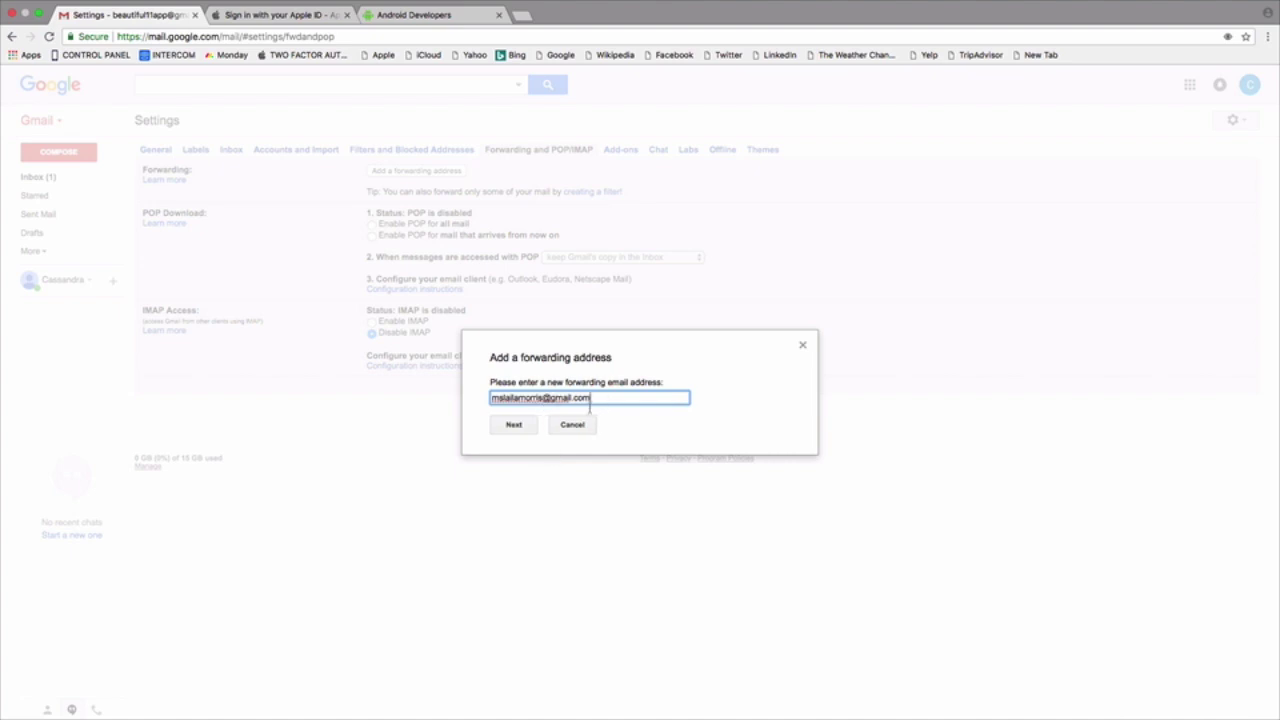
{"action": "left_click", "coordinate": [510, 426]}
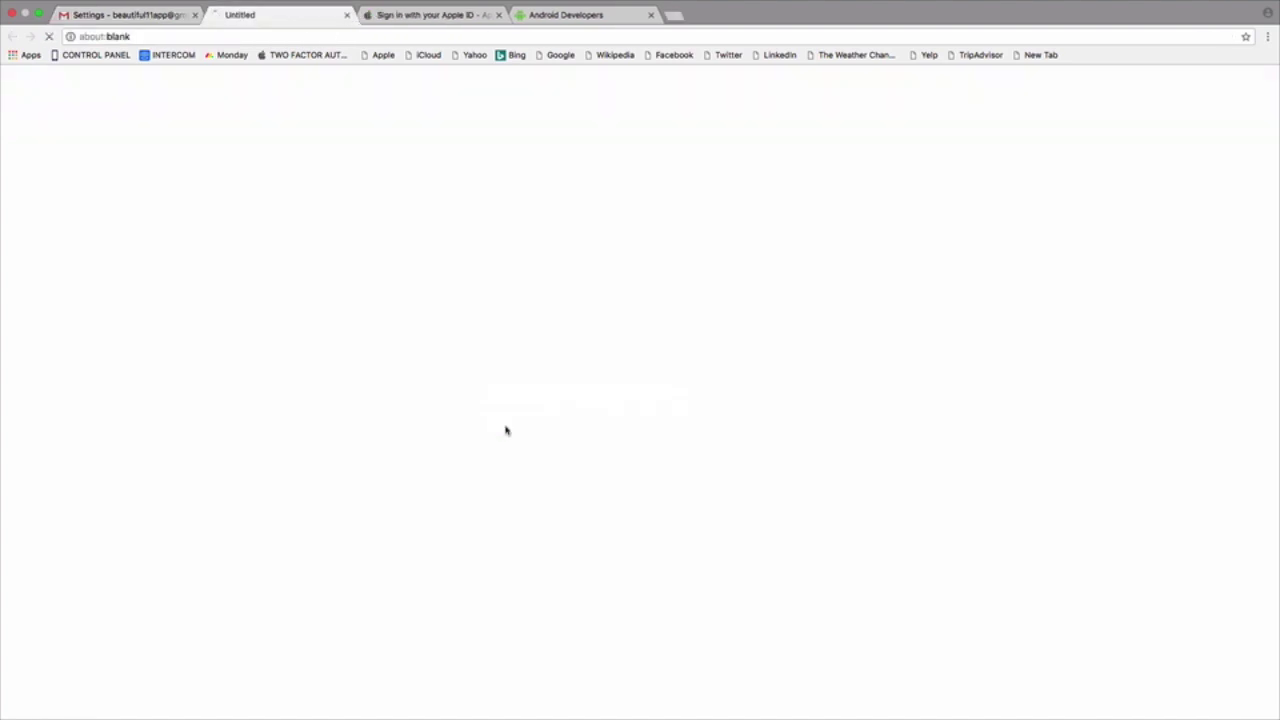
{"action": "left_click", "coordinate": [15, 101]}
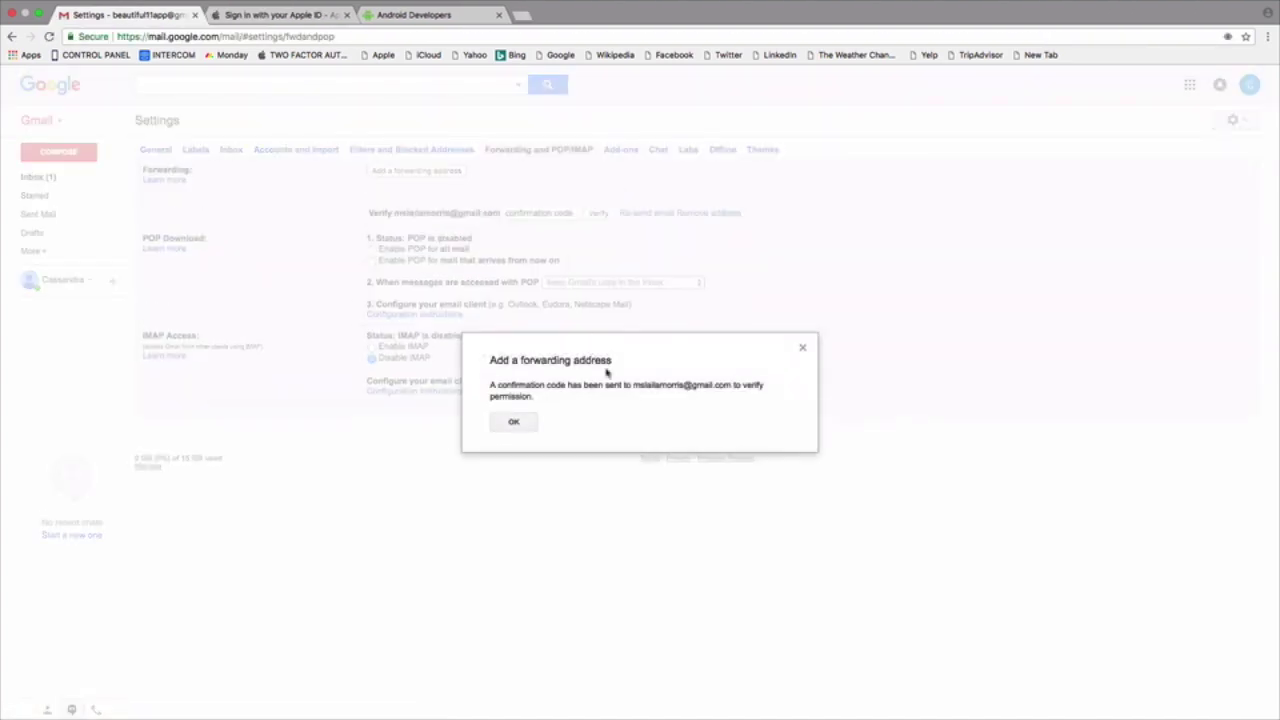
{"action": "left_click", "coordinate": [515, 425]}
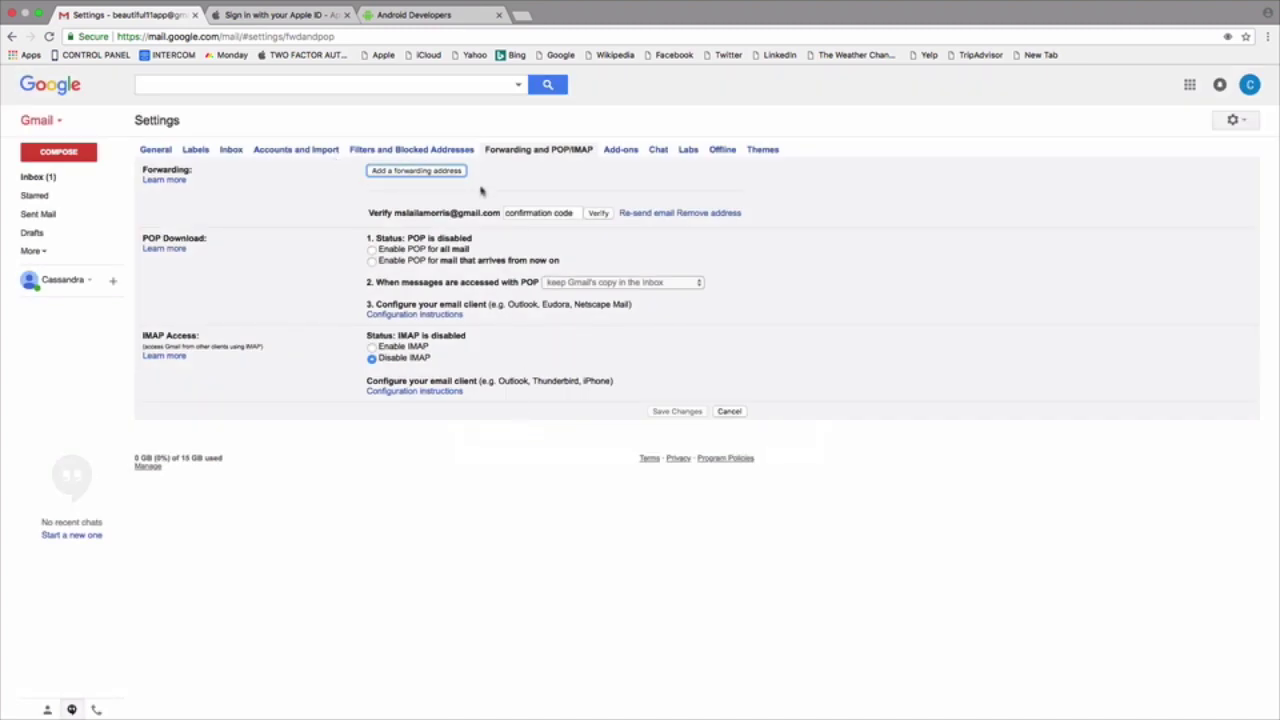
{"action": "left_click", "coordinate": [52, 177]}
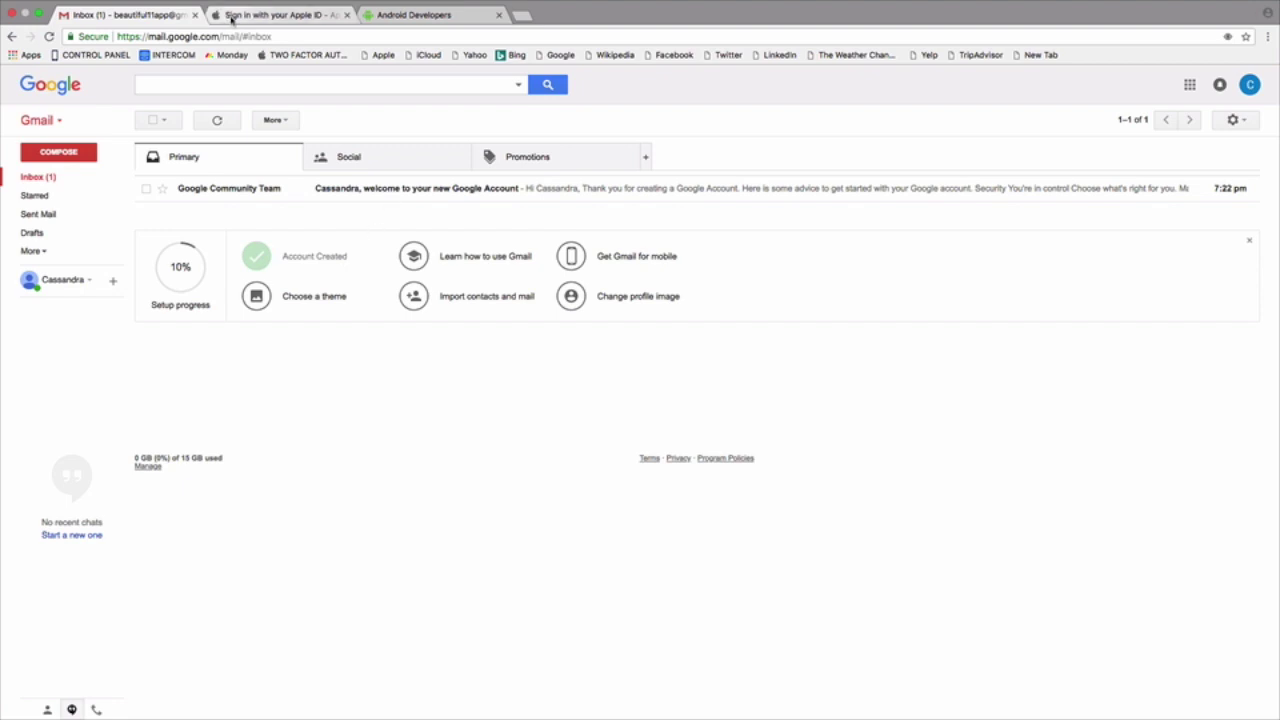
Load developer.apple.com in the Apple tab, go to Account, and choose Create Apple ID
{"action": "left_click", "coordinate": [232, 16]}
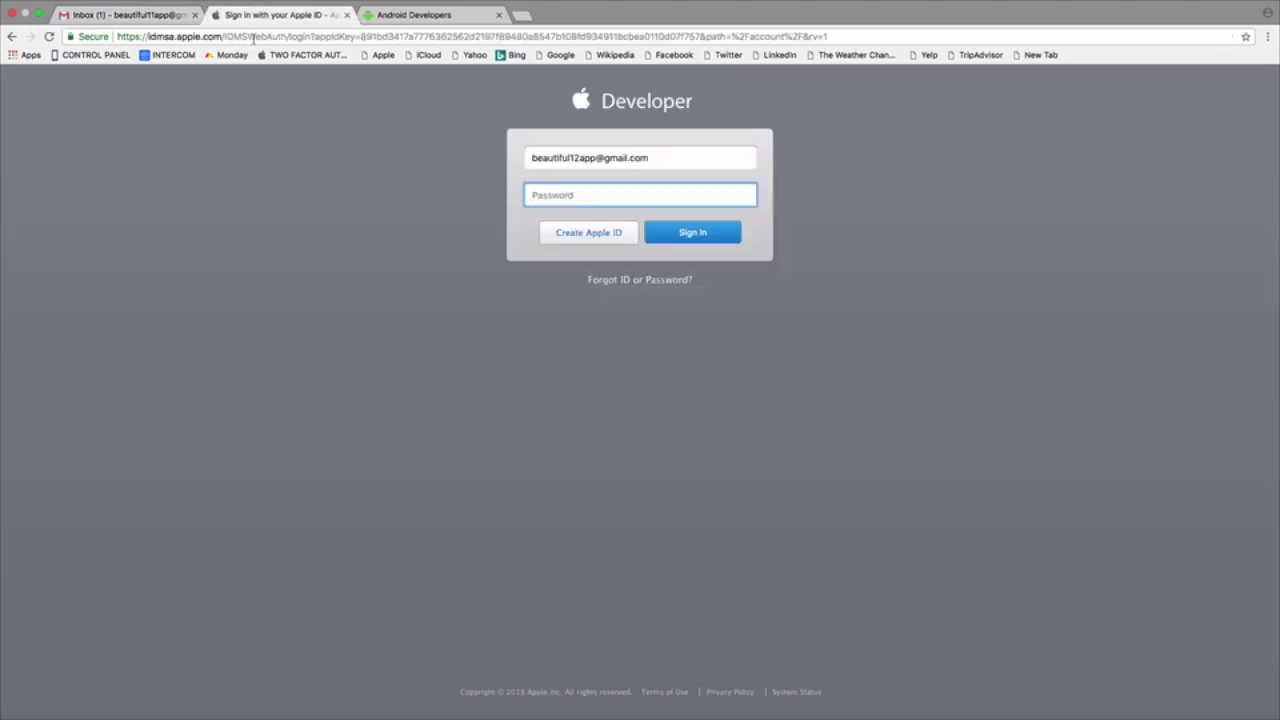
{"action": "left_click", "coordinate": [253, 37]}
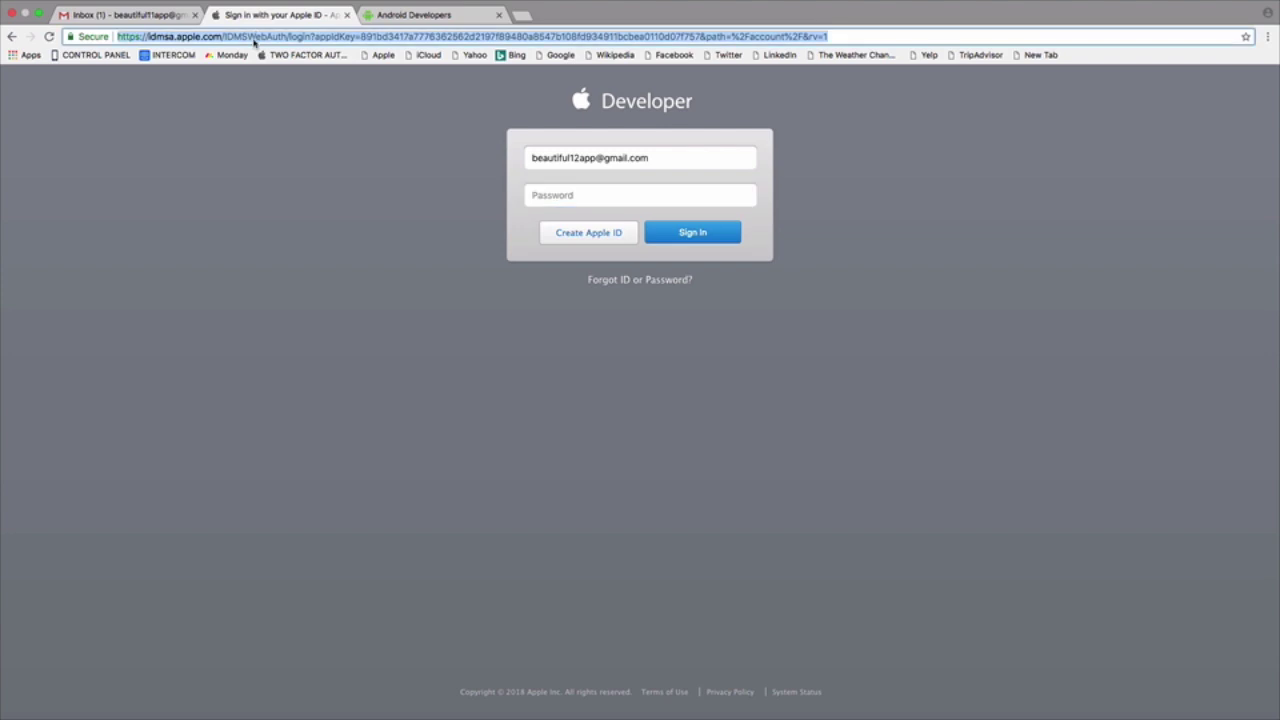
{"action": "type", "text": "deve"}
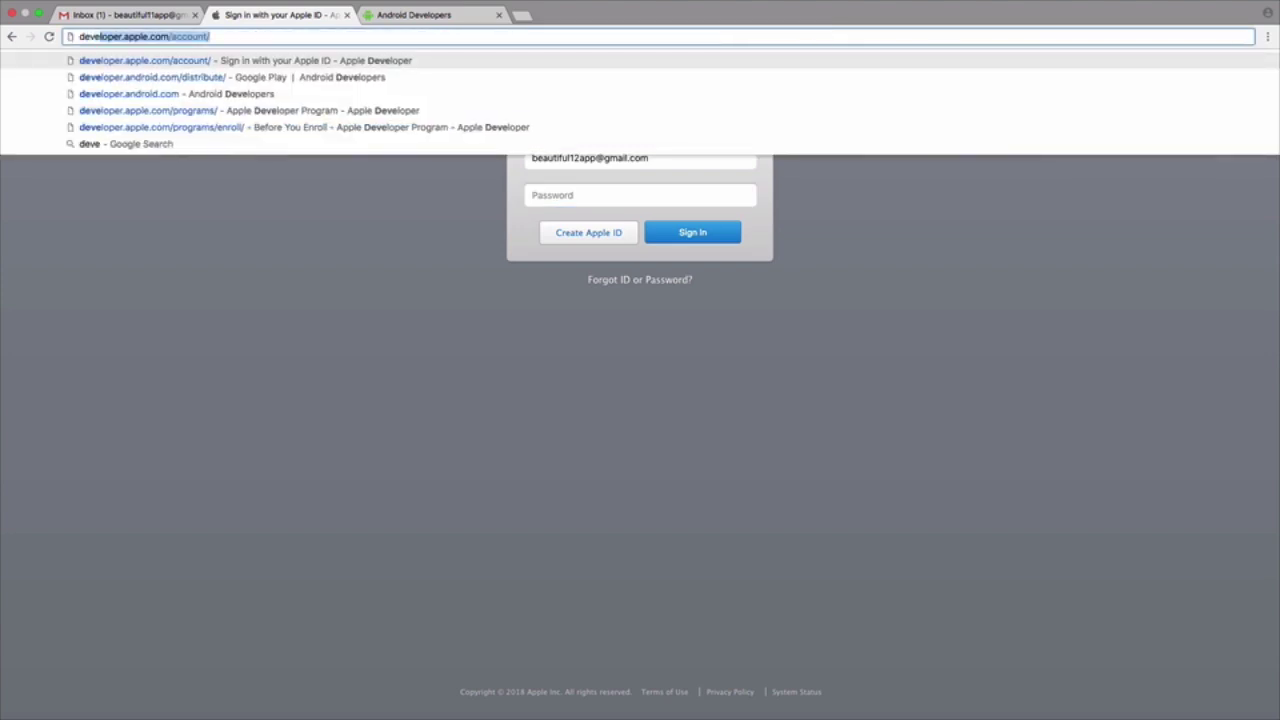
{"action": "type", "text": "loper.apple.cp"}
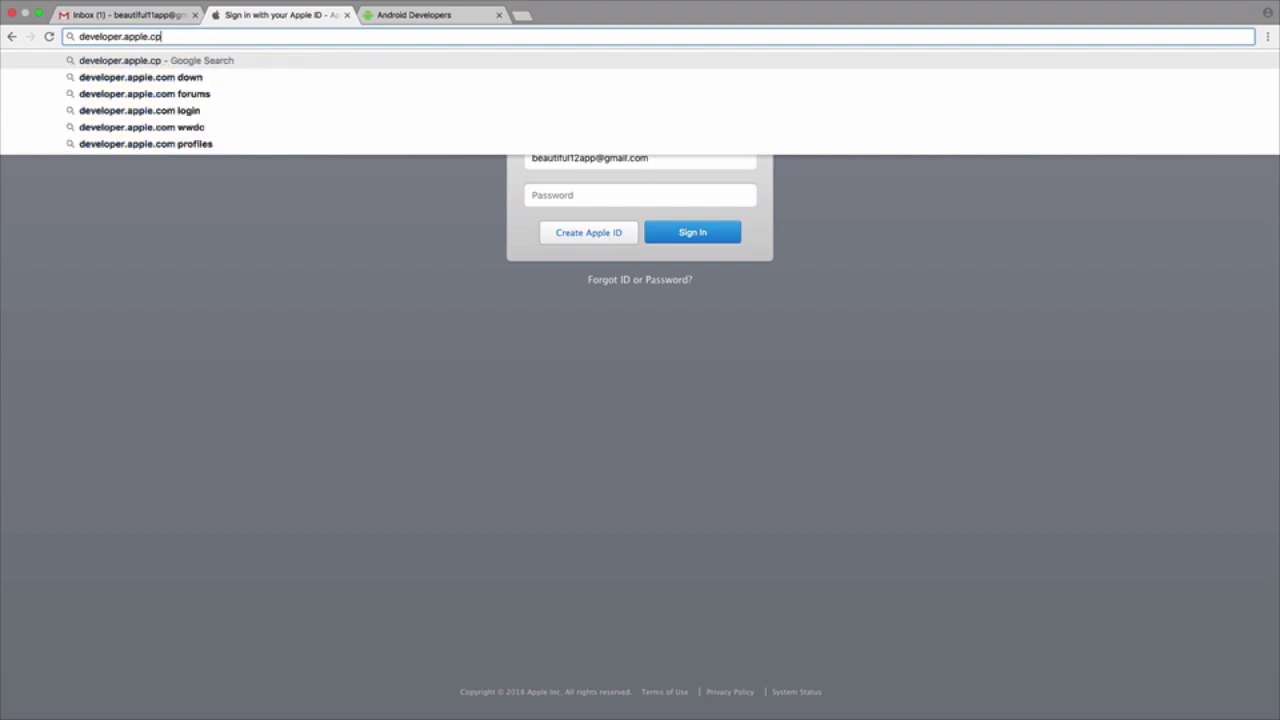
{"action": "key", "text": "BackSpace"}
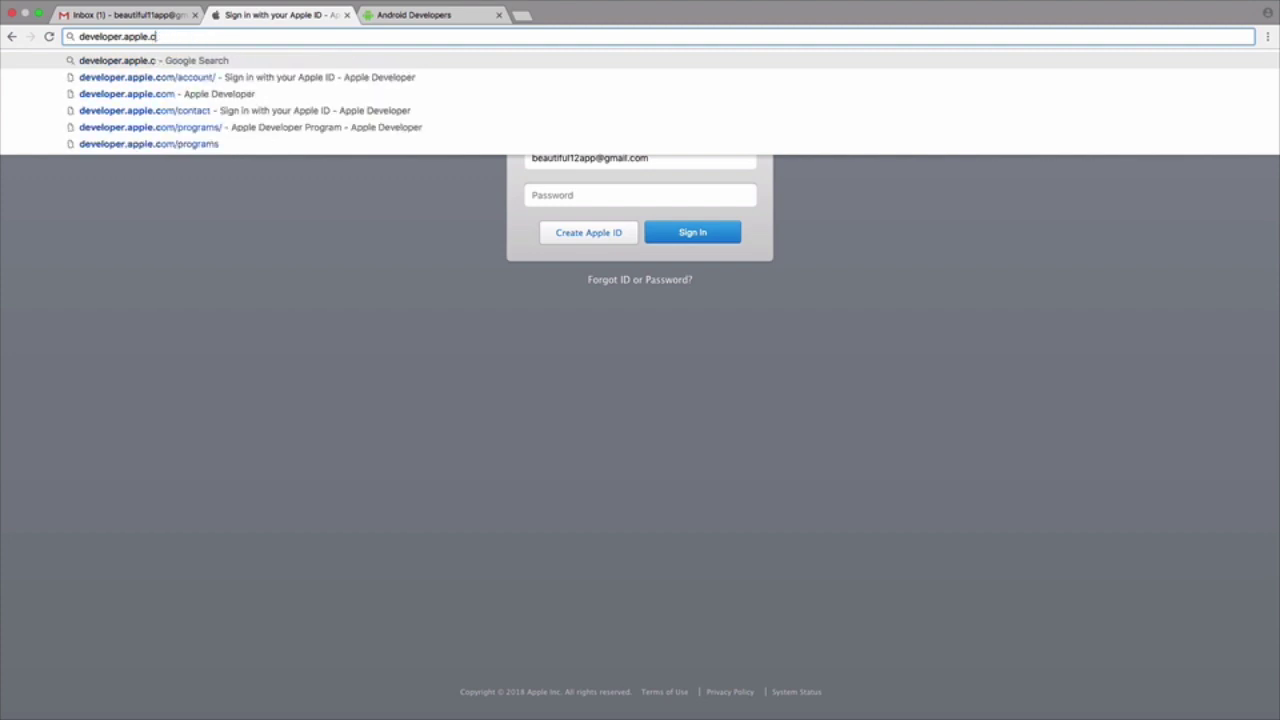
{"action": "type", "text": "om"}
{"action": "key", "text": "Return"}
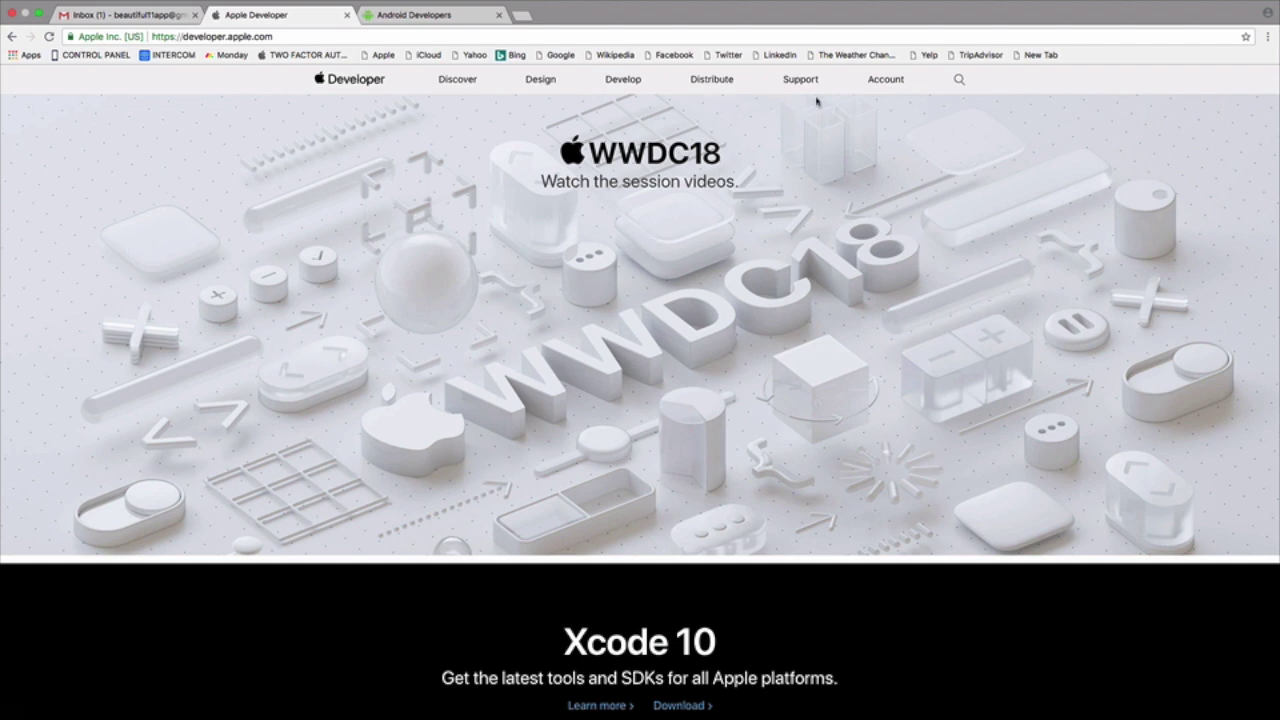
{"action": "left_click", "coordinate": [870, 82]}
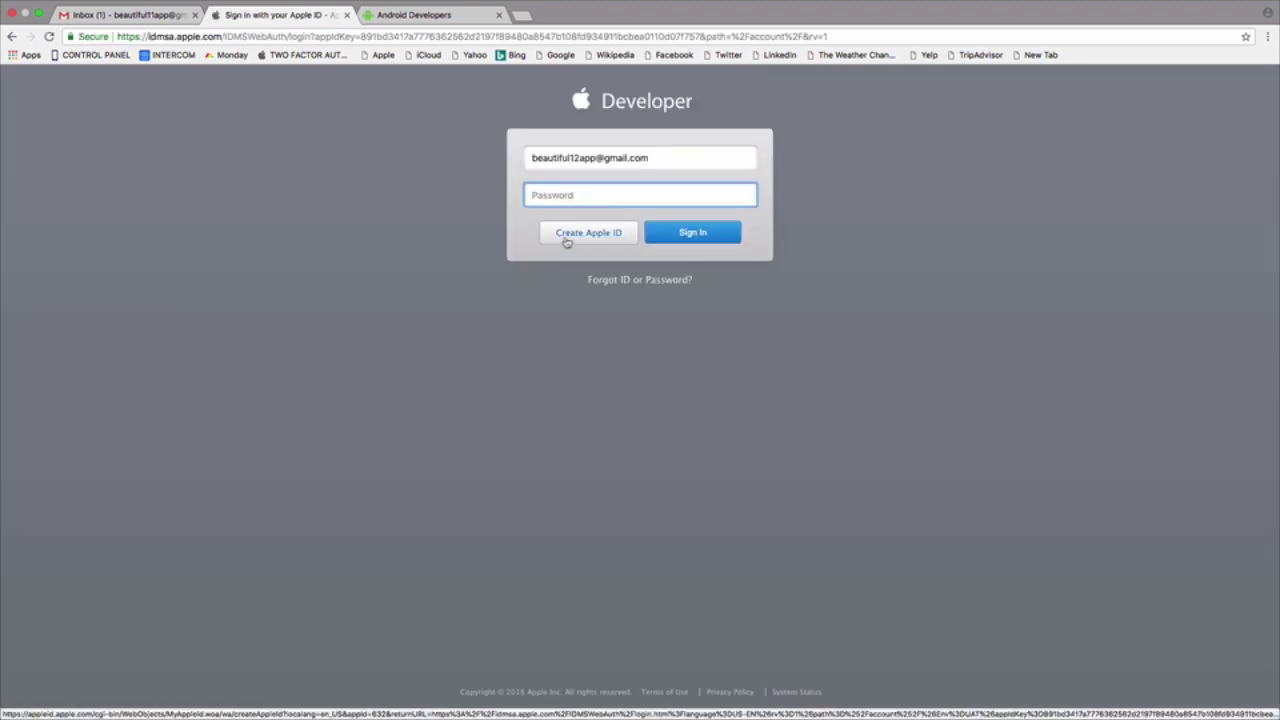
{"action": "left_click", "coordinate": [566, 240]}
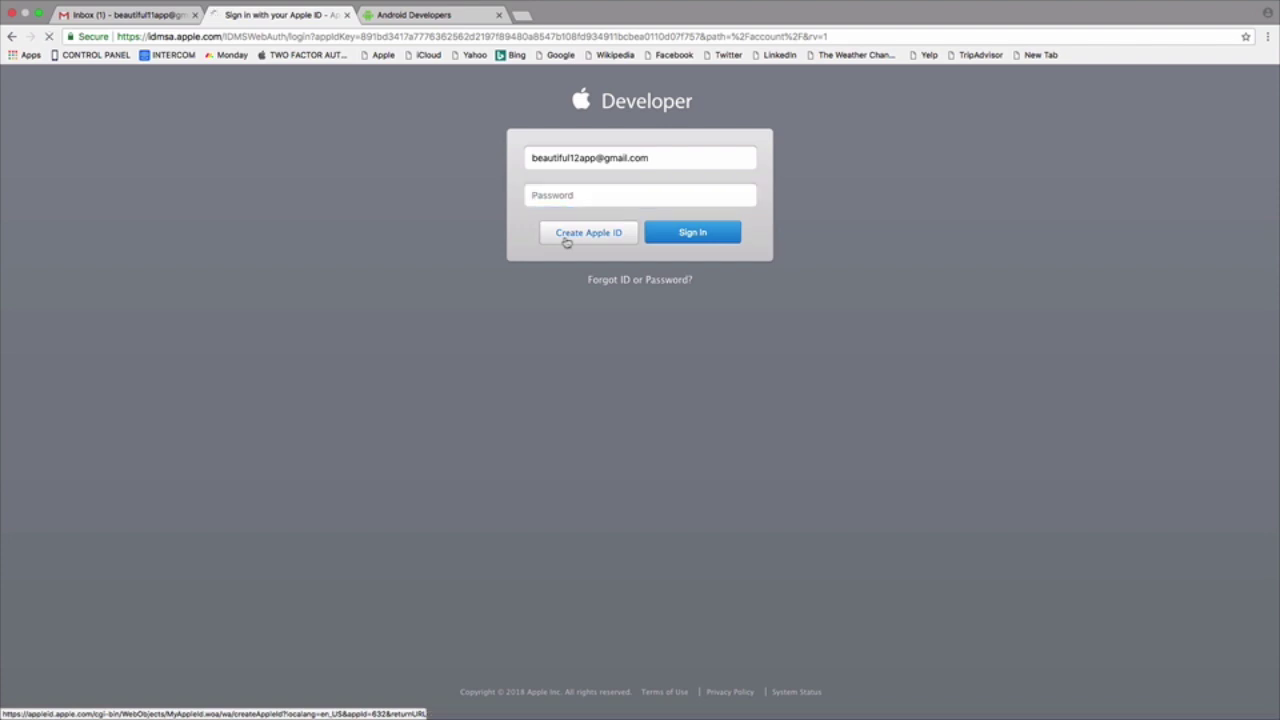
{"action": "left_click", "coordinate": [570, 319]}
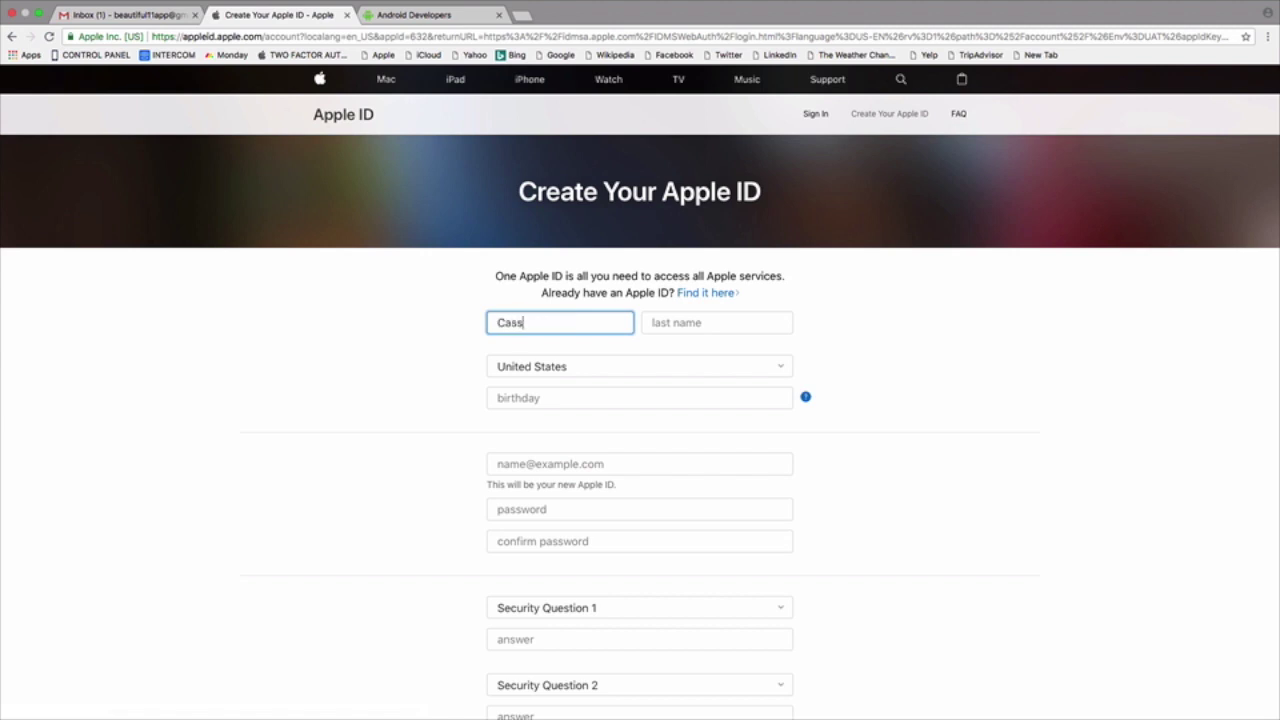
{"action": "left_click", "coordinate": [717, 322]}
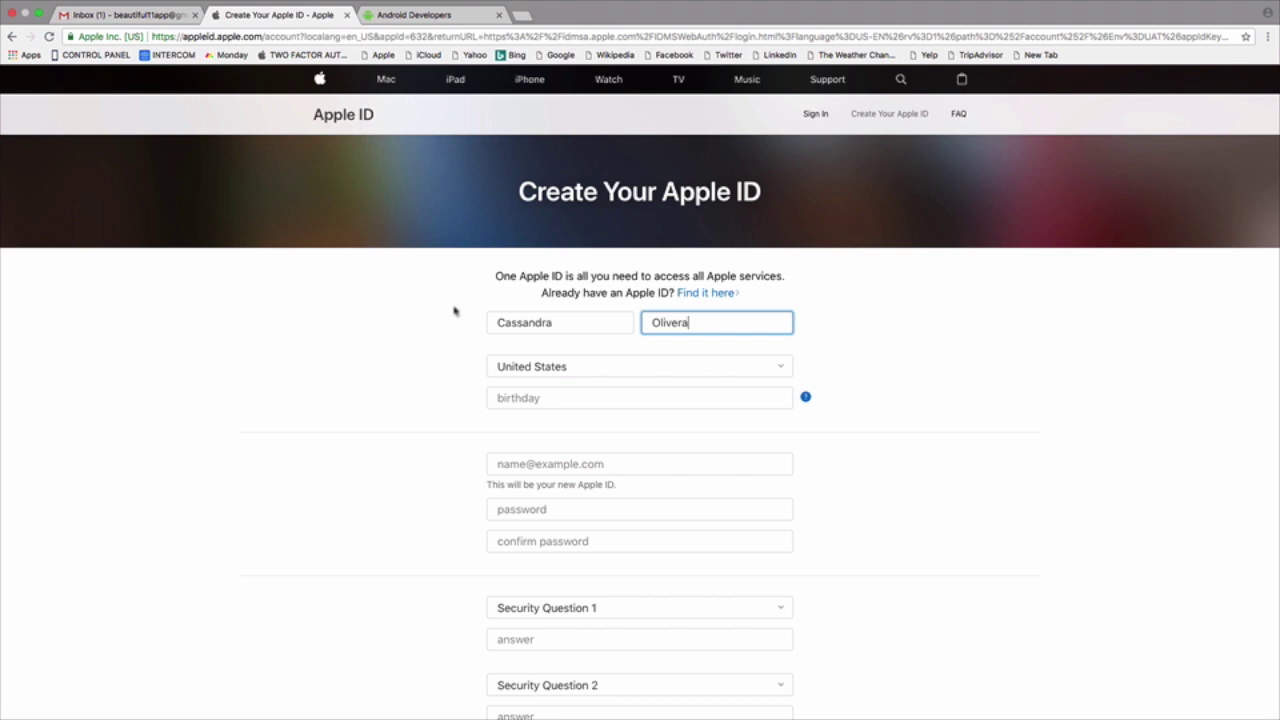
{"action": "left_click", "coordinate": [501, 398]}
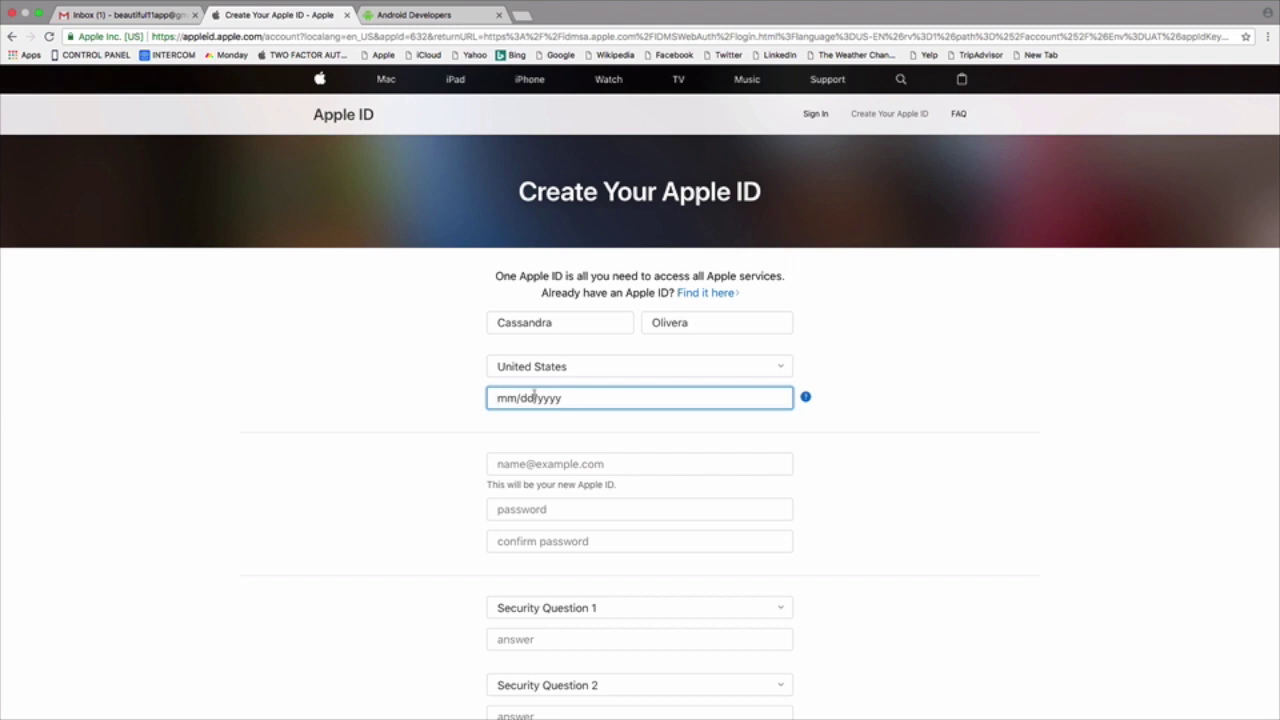
Enter the new Gmail address as the Apple ID, then type and confirm the password
{"action": "left_click", "coordinate": [540, 456]}
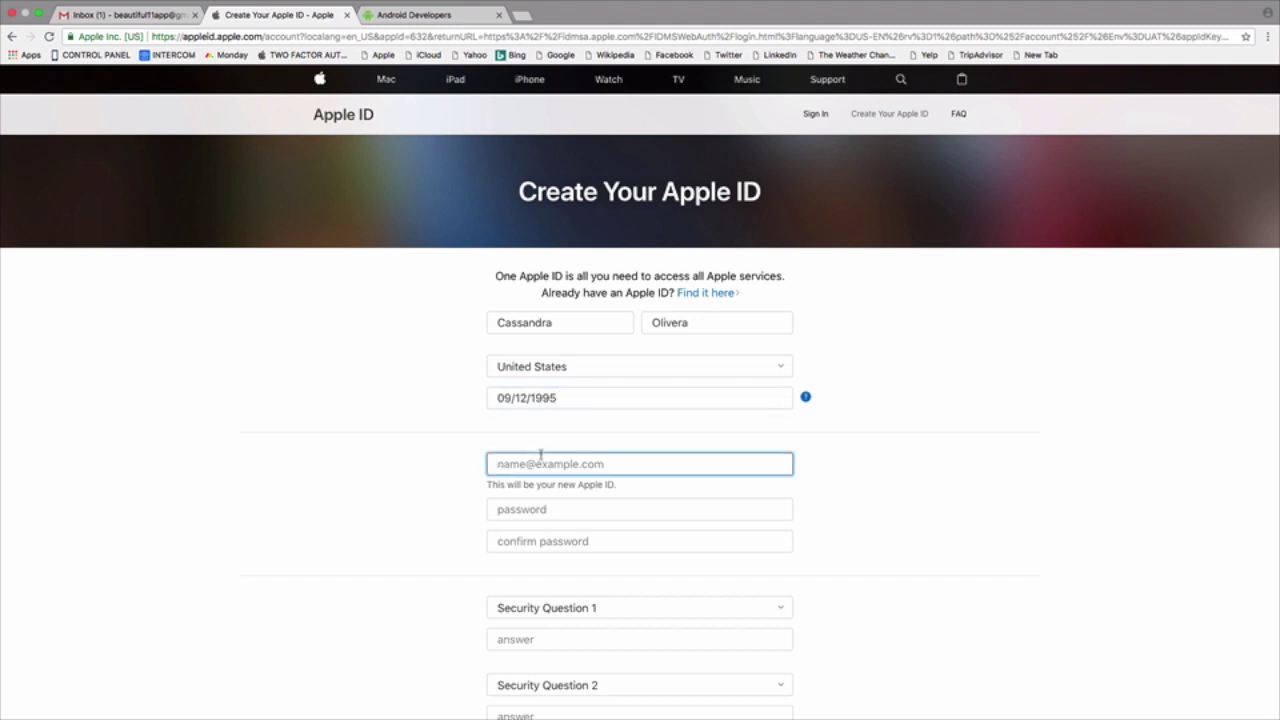
{"action": "type", "text": "ba"}
{"action": "key", "text": "BackSpace"}
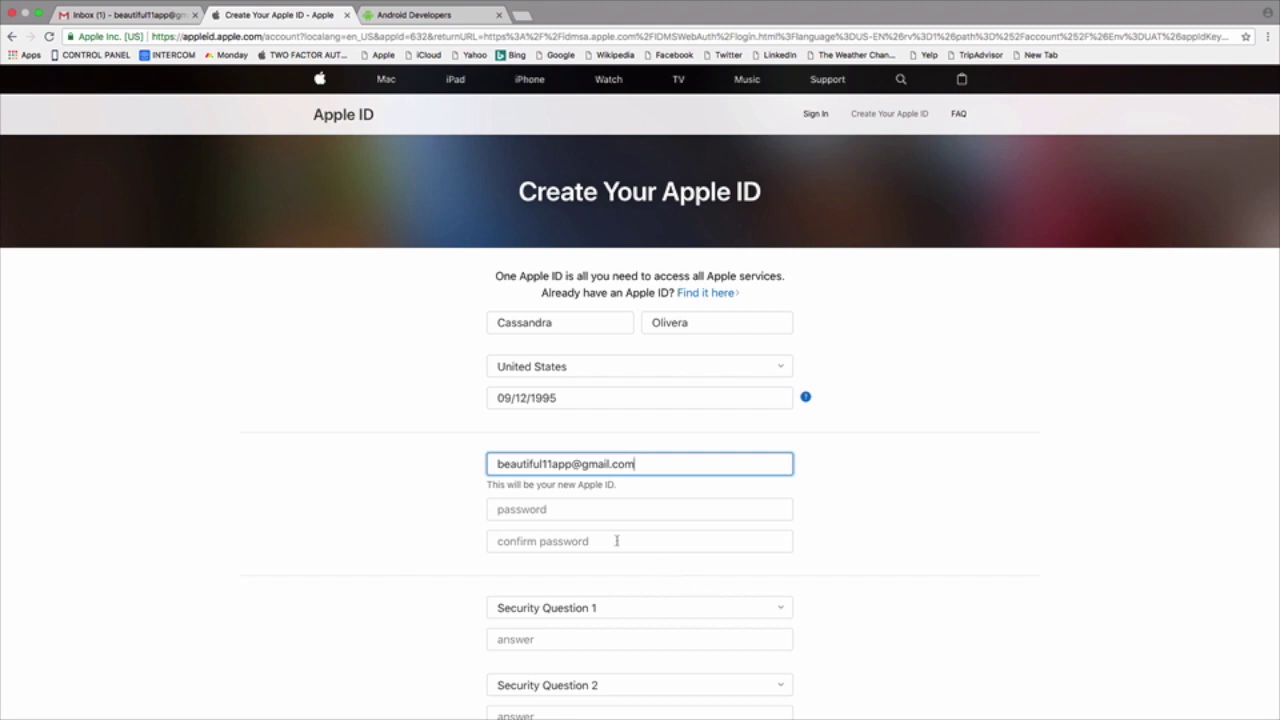
{"action": "left_click", "coordinate": [600, 508]}
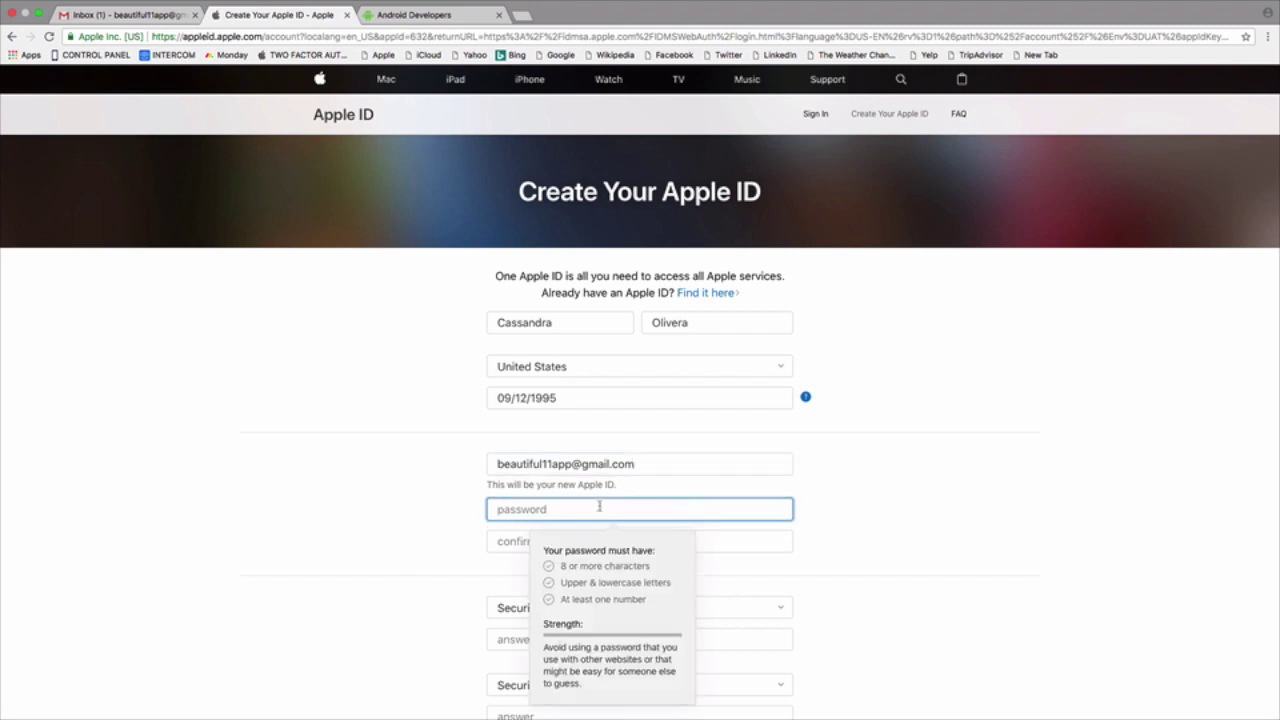
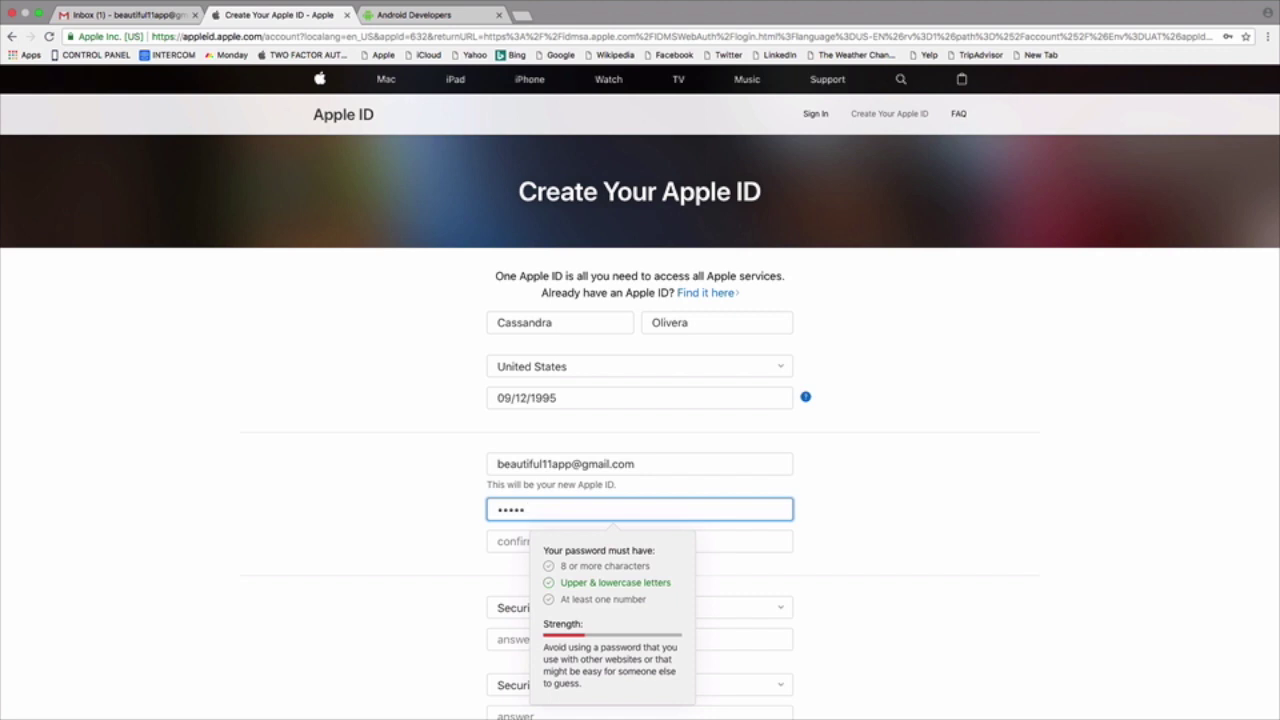
{"action": "left_click", "coordinate": [501, 540]}
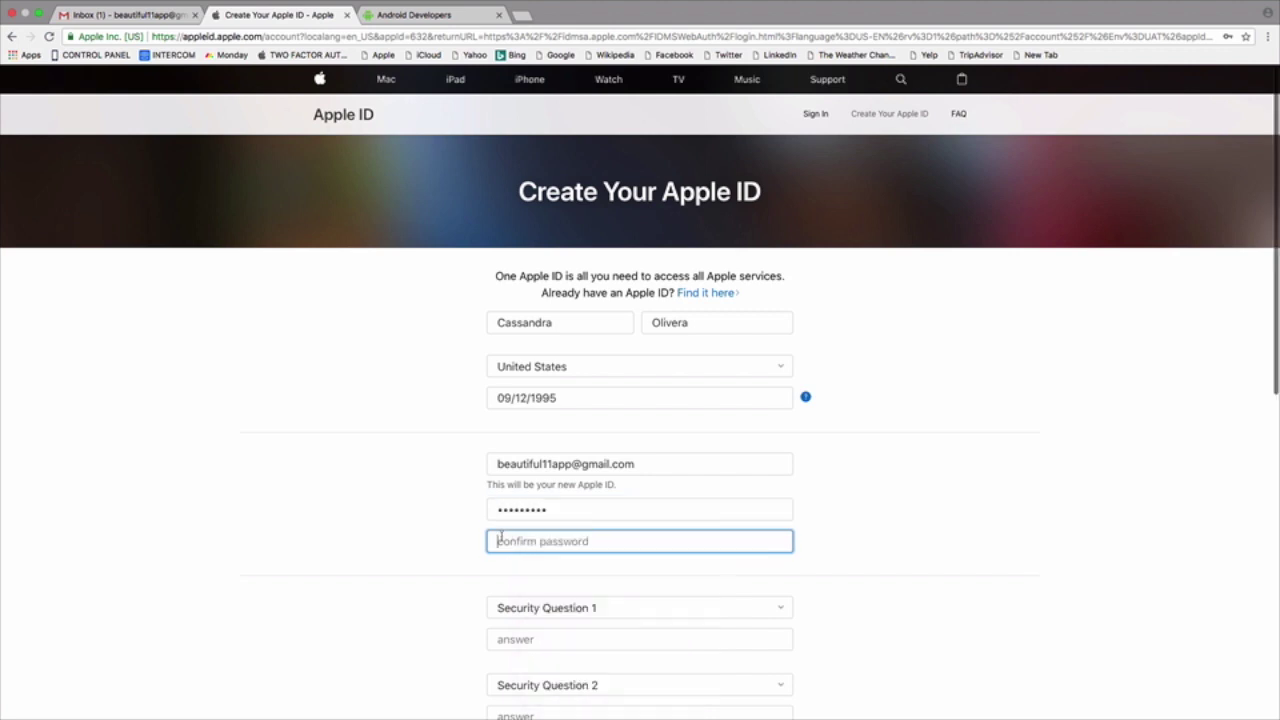
{"action": "type", "text": "•••••••"}
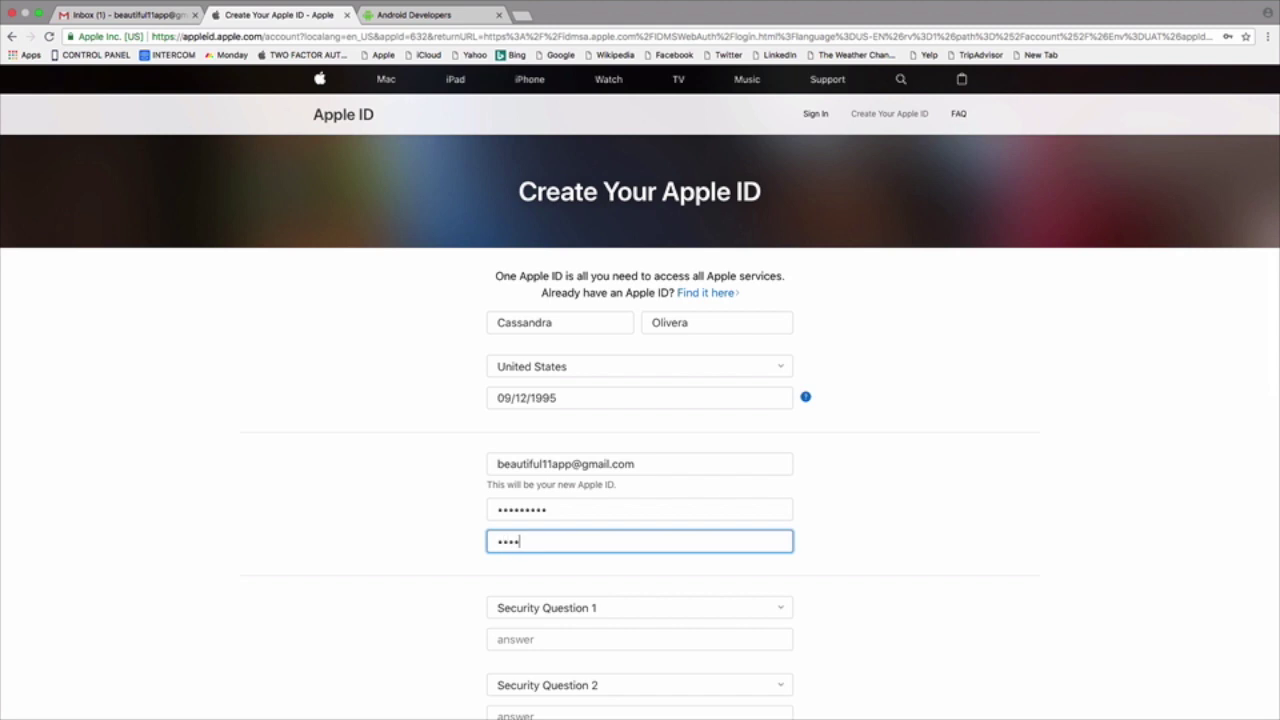
{"action": "type", "text": "1"}
Choose the first-pet and first-car-model security questions and type answers for both
{"action": "left_click", "coordinate": [576, 608]}
{"action": "left_click", "coordinate": [620, 638]}
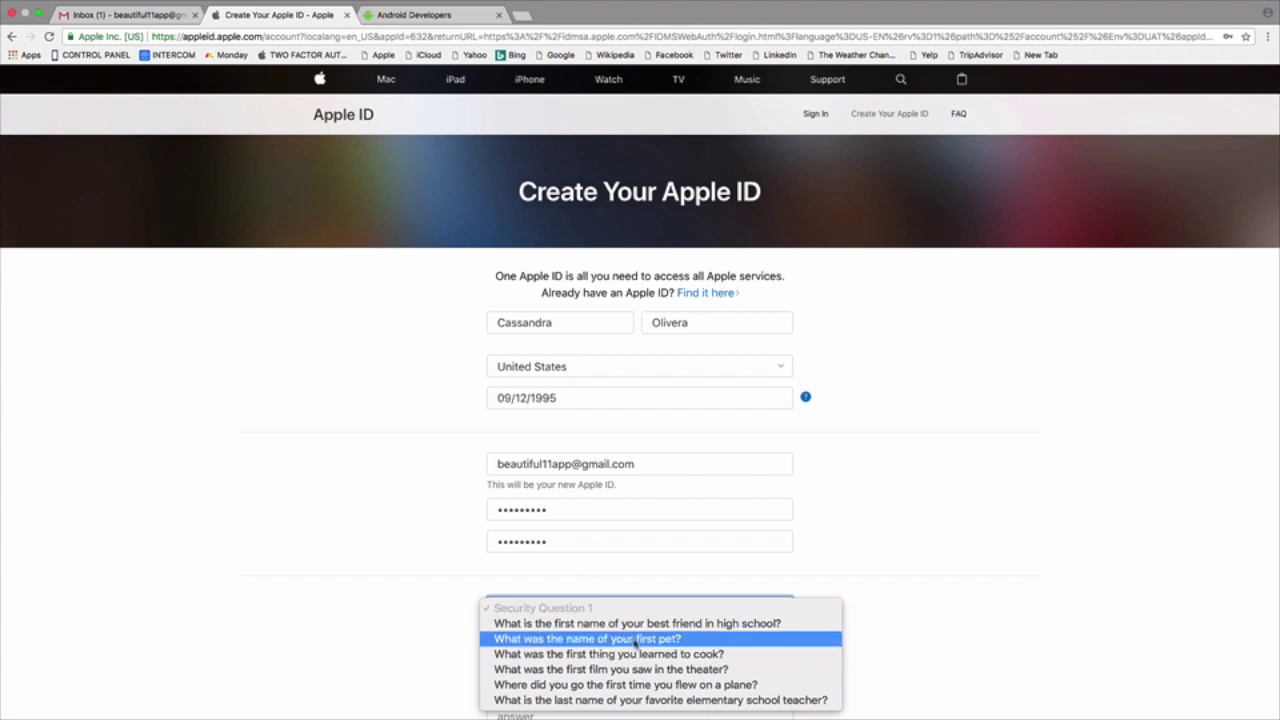
{"action": "scroll", "coordinate": [619, 538], "scroll_direction": "down", "scroll_amount": 5}
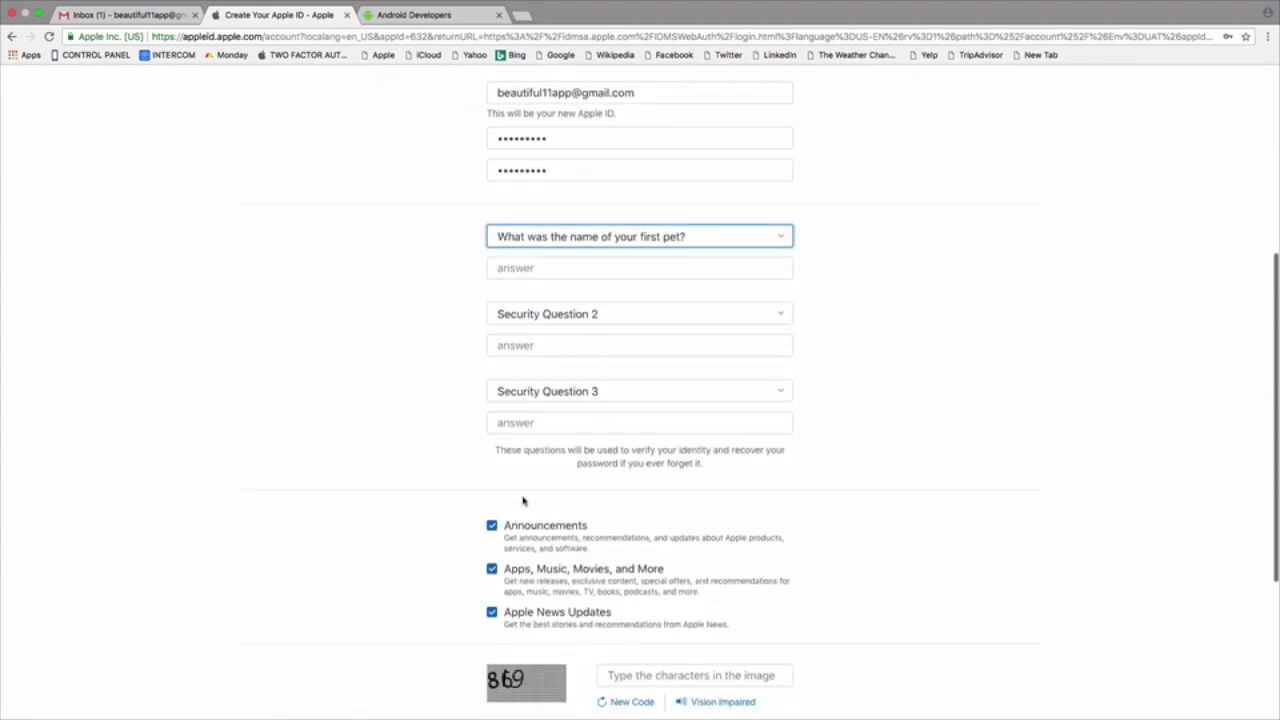
{"action": "left_click", "coordinate": [544, 268]}
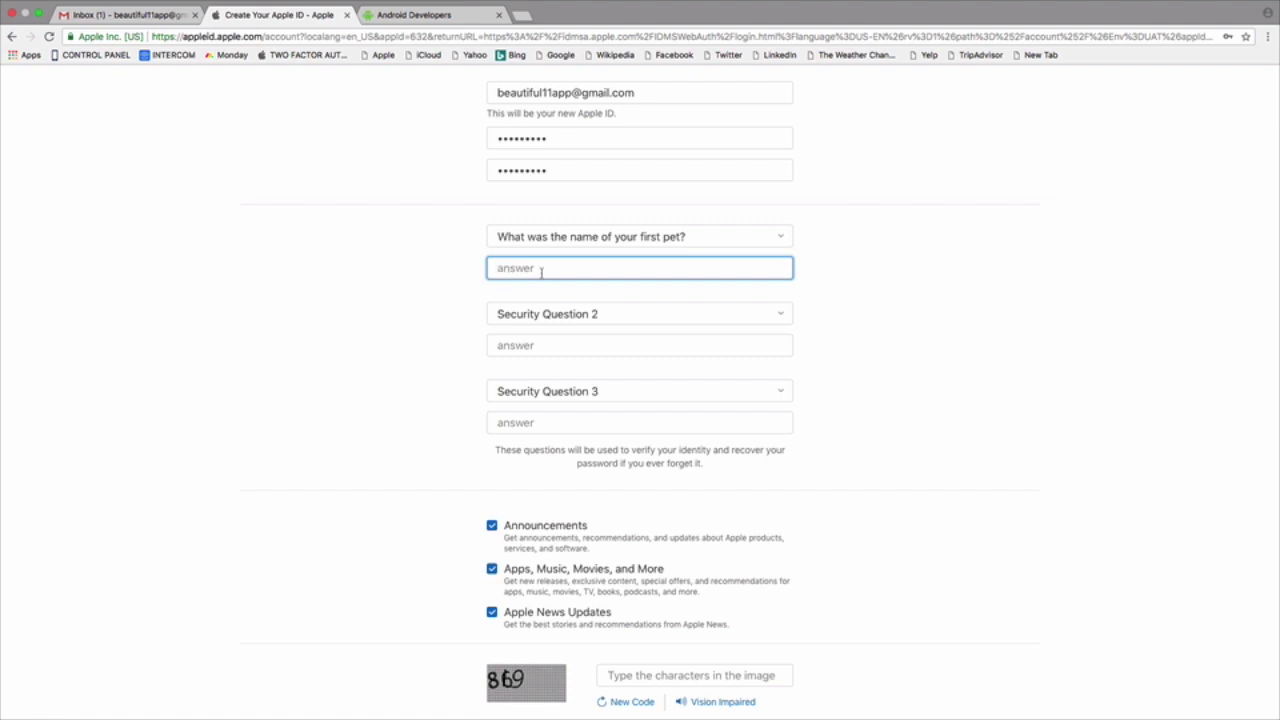
{"action": "left_click", "coordinate": [568, 317]}
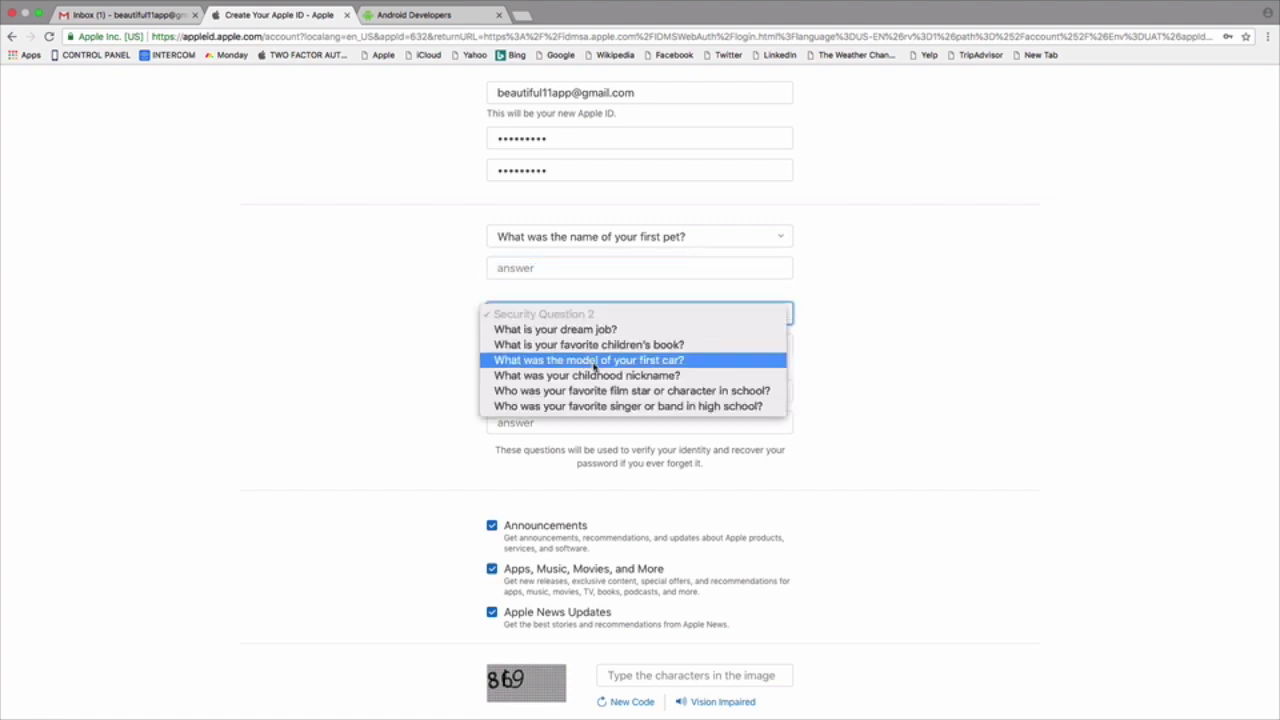
{"action": "left_click", "coordinate": [574, 281]}
{"action": "left_click", "coordinate": [572, 268]}
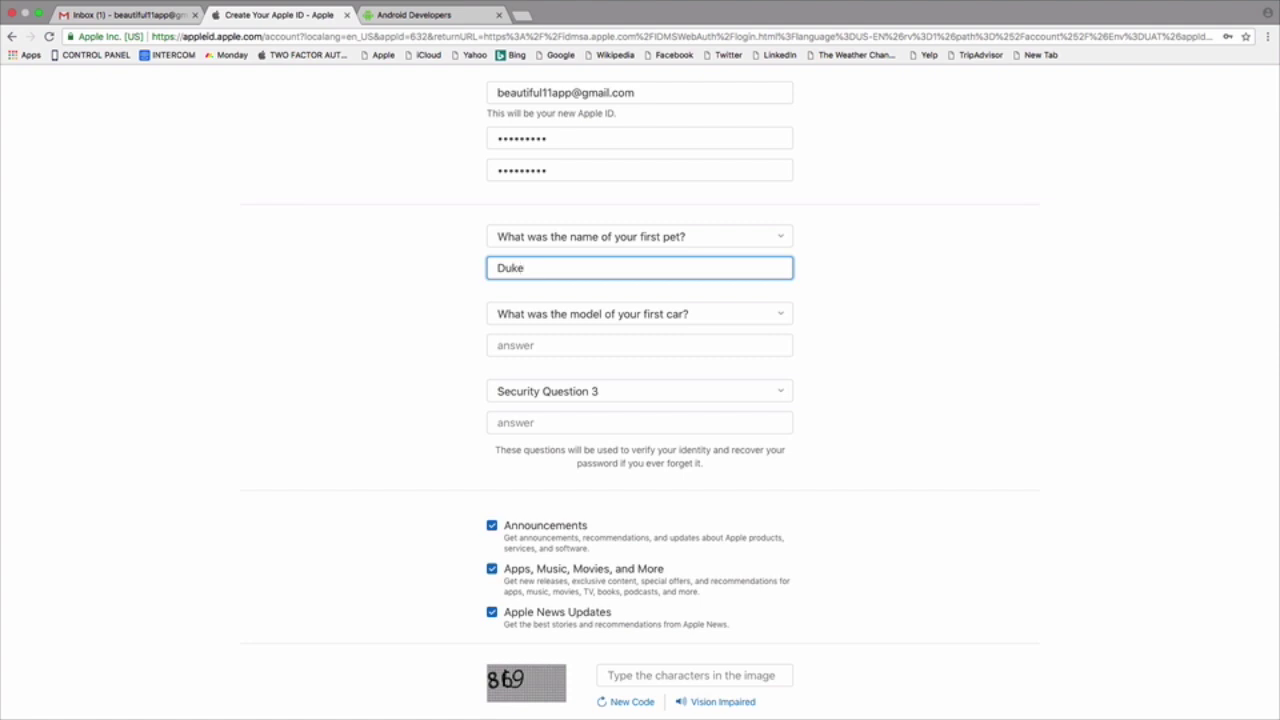
{"action": "left_click", "coordinate": [575, 347]}
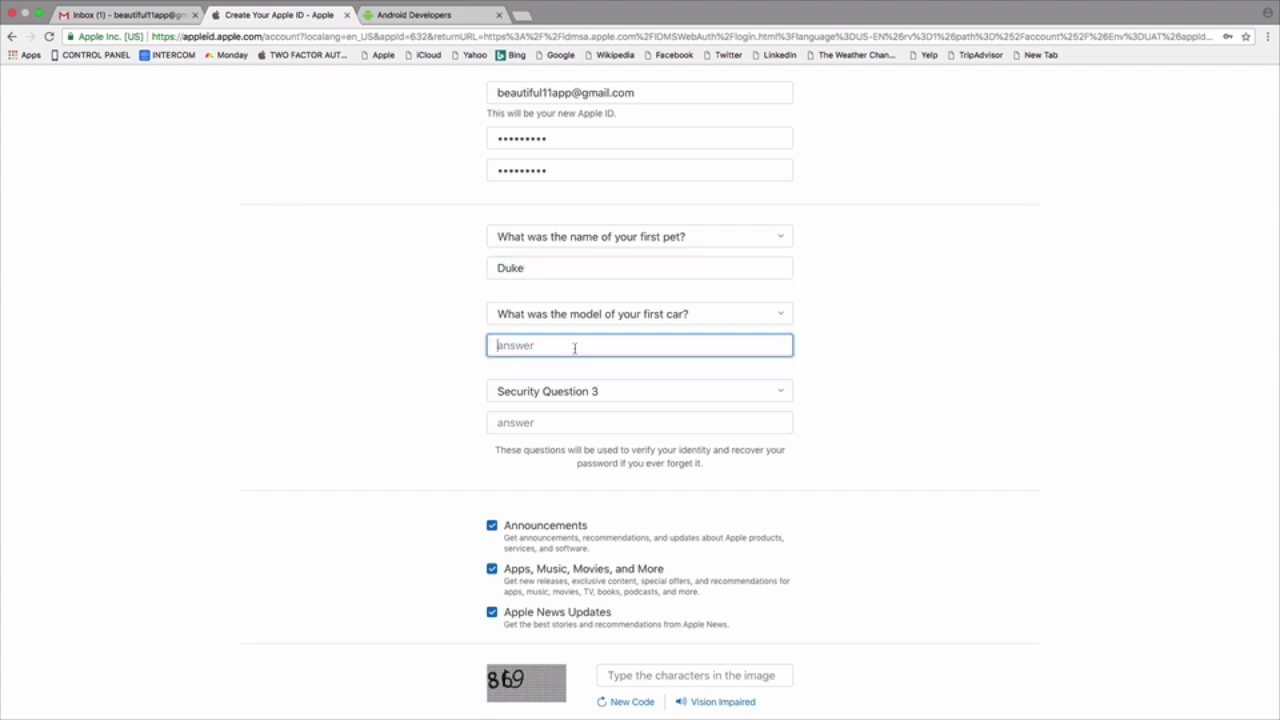
{"action": "left_click", "coordinate": [507, 270]}
{"action": "double_click", "coordinate": [498, 268]}
{"action": "left_click", "coordinate": [498, 268]}
{"action": "double_click", "coordinate": [498, 268]}
{"action": "left_click", "coordinate": [546, 268]}
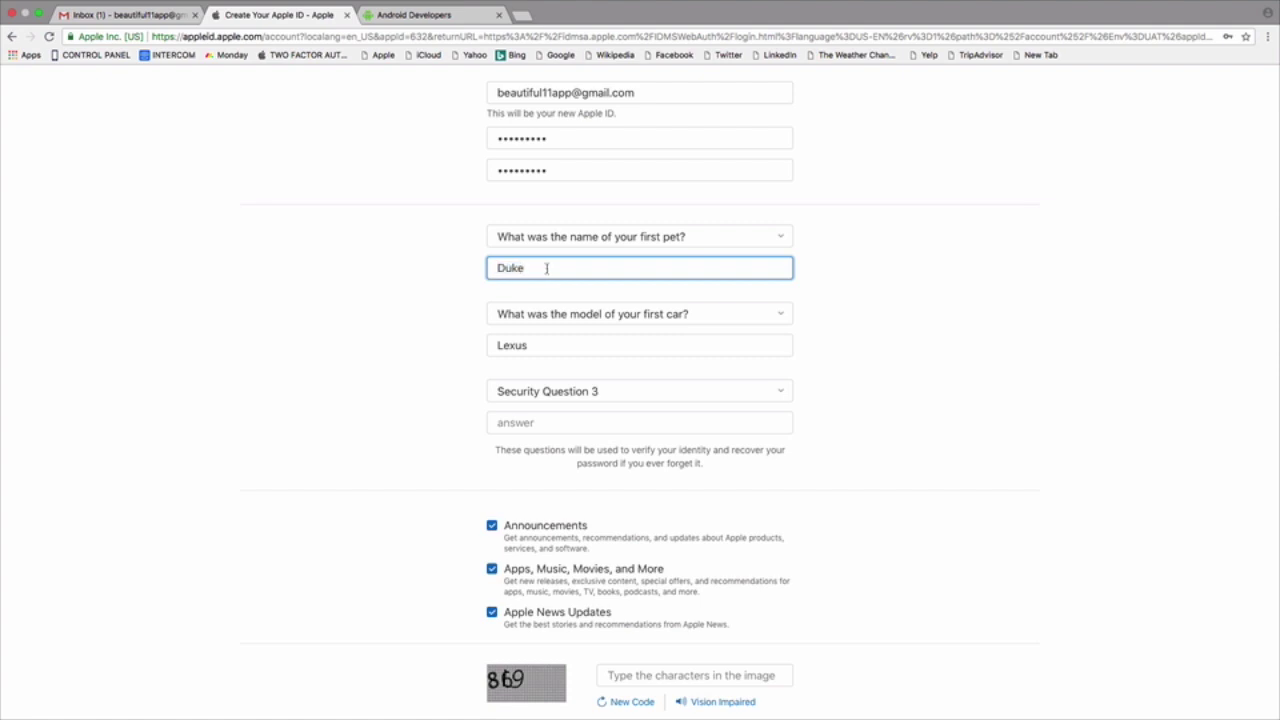
Set the third security question to favourite sports team and answer it
{"action": "left_click", "coordinate": [577, 399]}
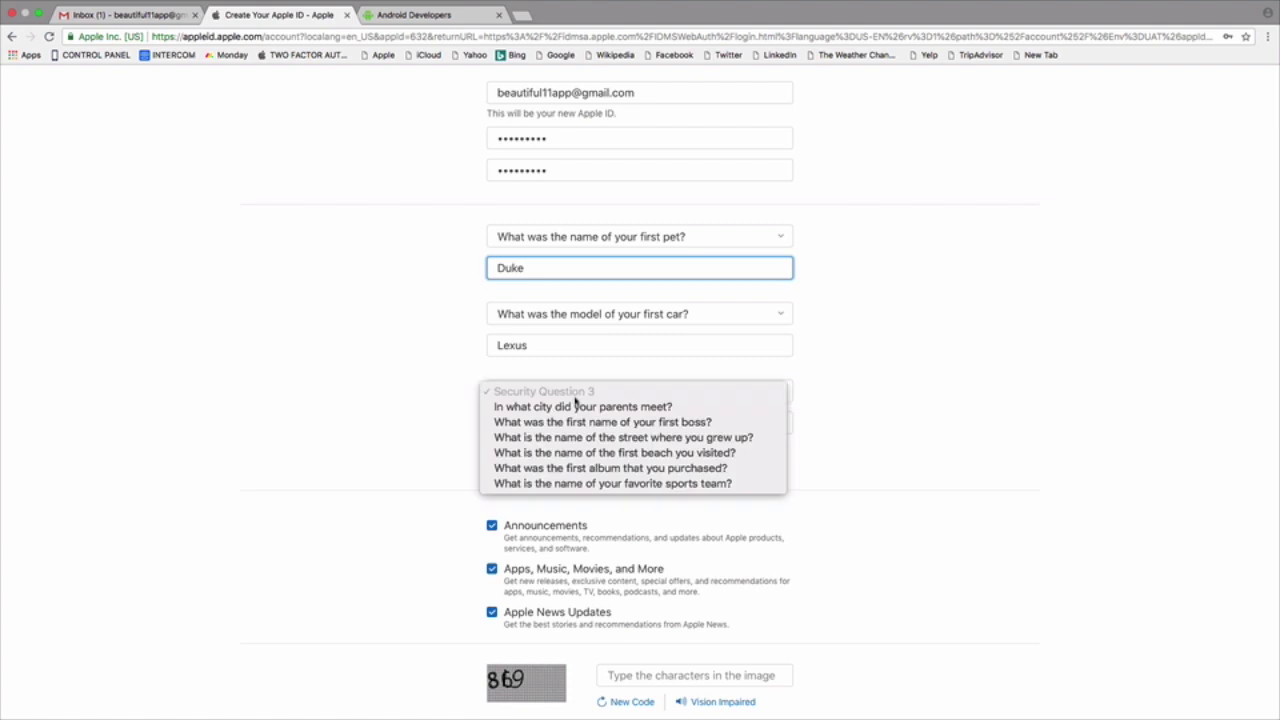
{"action": "left_click", "coordinate": [620, 483]}
{"action": "left_click", "coordinate": [594, 420]}
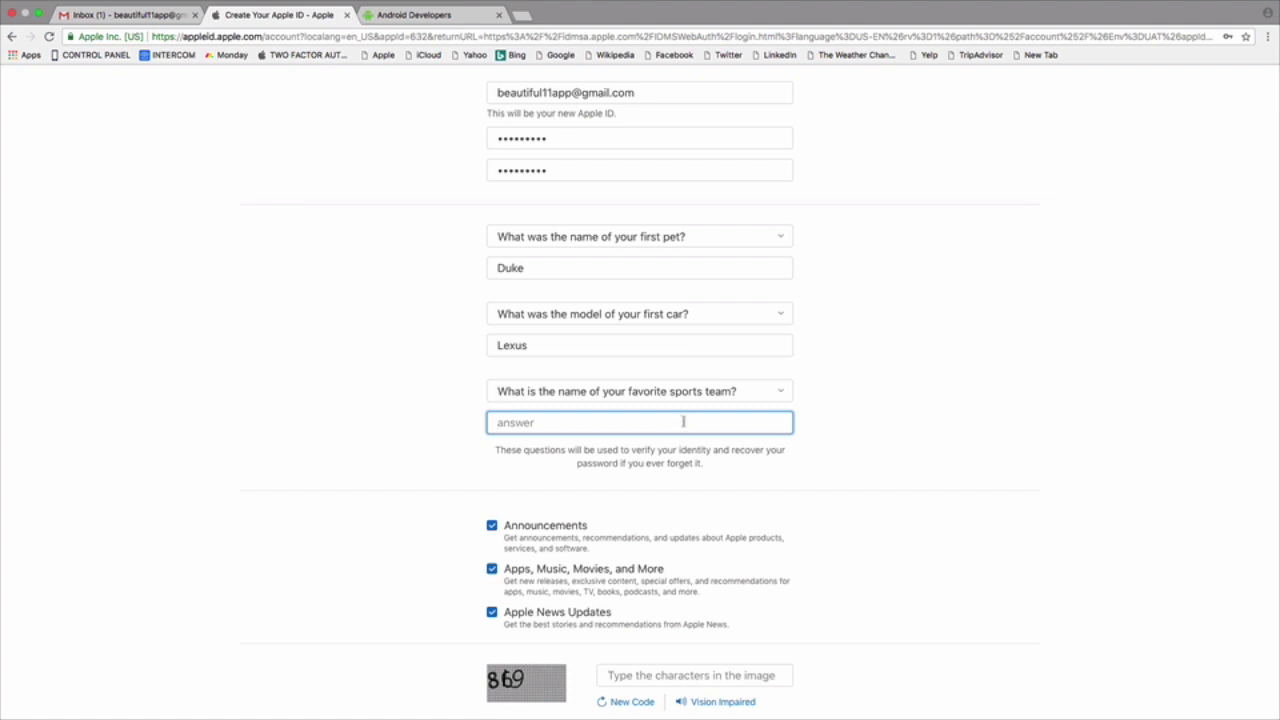
Opt out of the Announcements, Apps/Music/Movies, and Apple News Updates email subscriptions
{"action": "scroll", "coordinate": [664, 417], "scroll_direction": "down", "scroll_amount": 3}
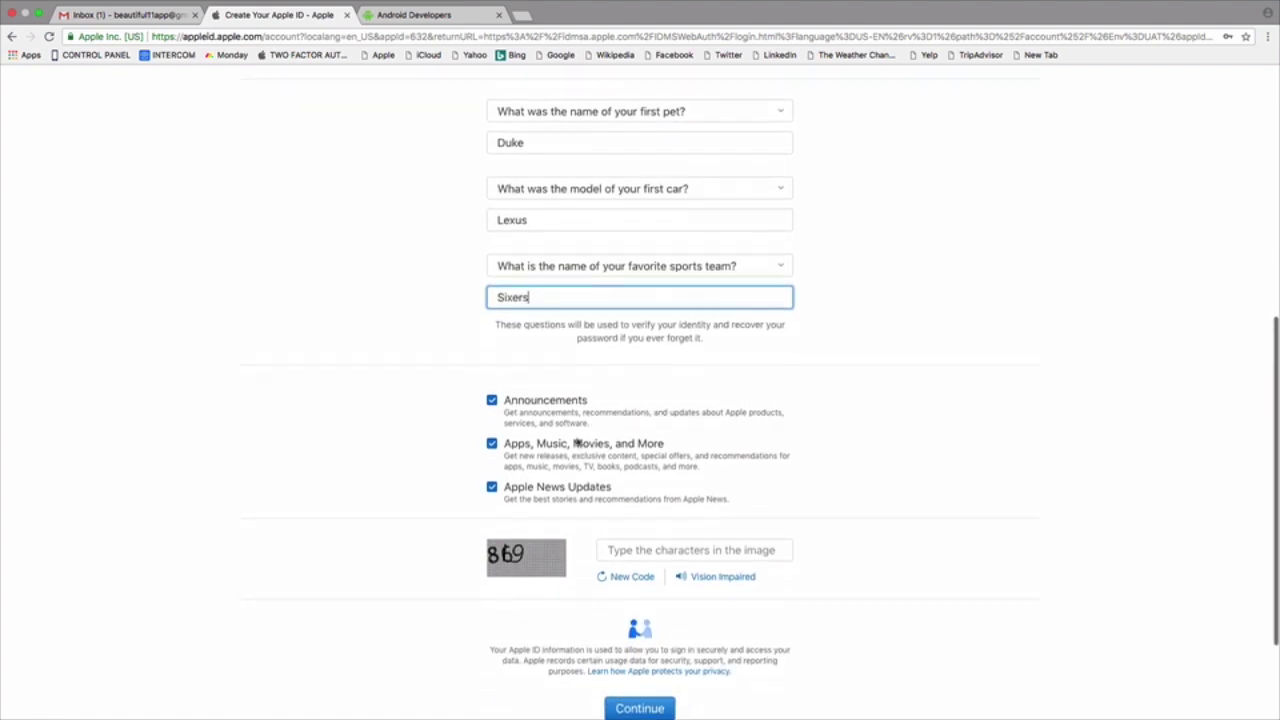
{"action": "left_click", "coordinate": [491, 402]}
{"action": "left_click", "coordinate": [491, 445]}
{"action": "left_click", "coordinate": [491, 488]}
Enter the characters from the image code and submit the new Apple ID form
{"action": "left_click", "coordinate": [684, 555]}
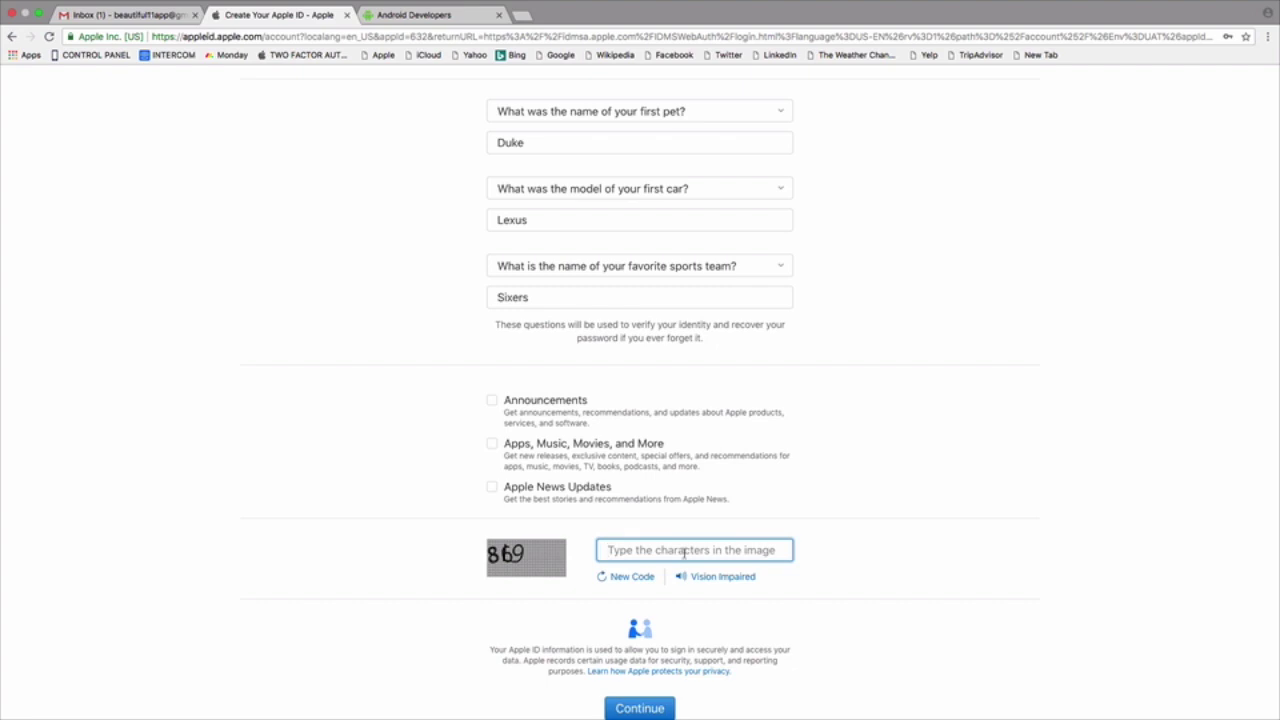
{"action": "type", "text": "8"}
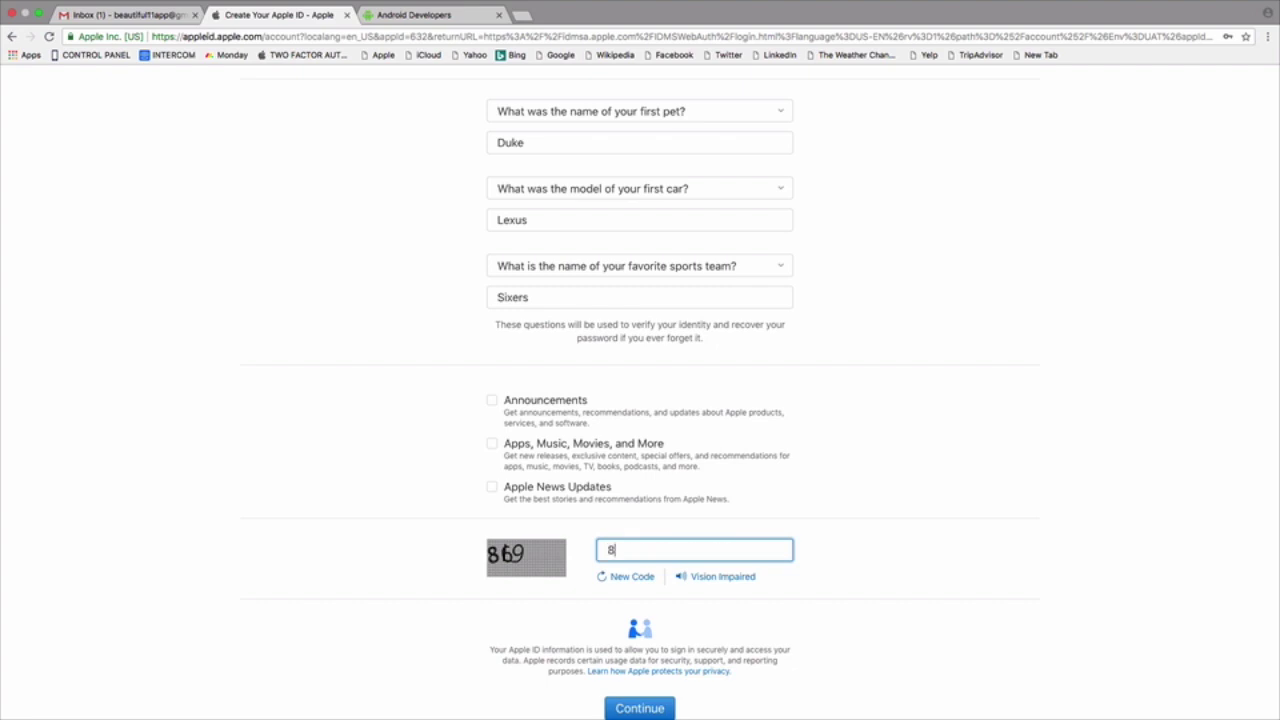
{"action": "type", "text": "L69"}
{"action": "scroll", "coordinate": [674, 576], "scroll_direction": "down", "scroll_amount": 1}
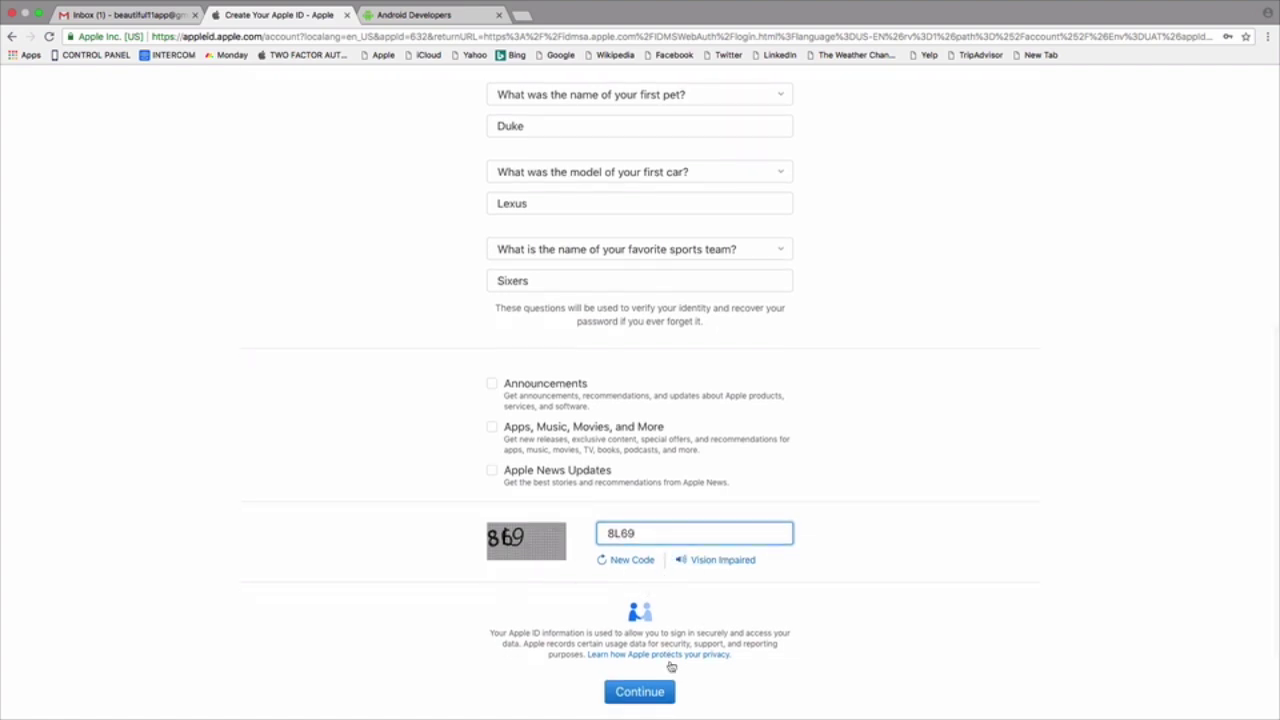
{"action": "scroll", "coordinate": [660, 690], "scroll_direction": "down", "scroll_amount": 1}
{"action": "left_click", "coordinate": [657, 690]}
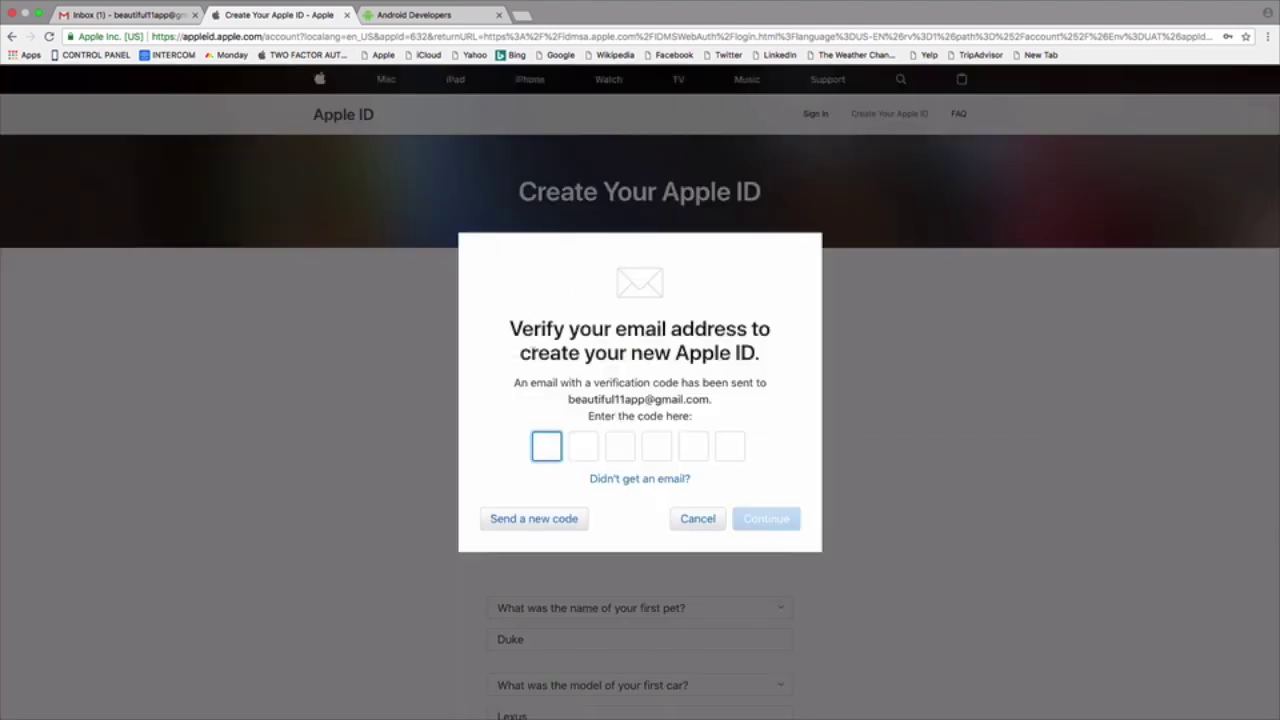
Verify the new account's email with the six-digit code from Apple's Gmail message
{"action": "left_click", "coordinate": [137, 31]}
{"action": "left_click", "coordinate": [370, 189]}
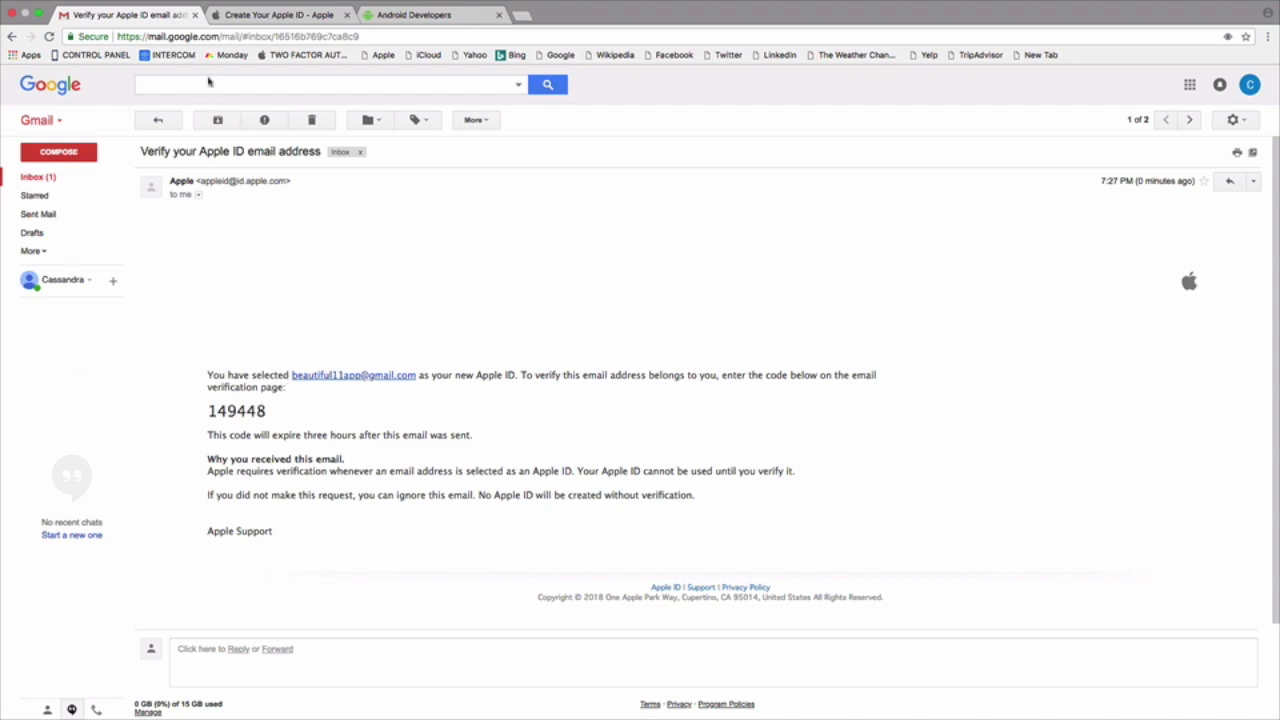
{"action": "left_click", "coordinate": [243, 17]}
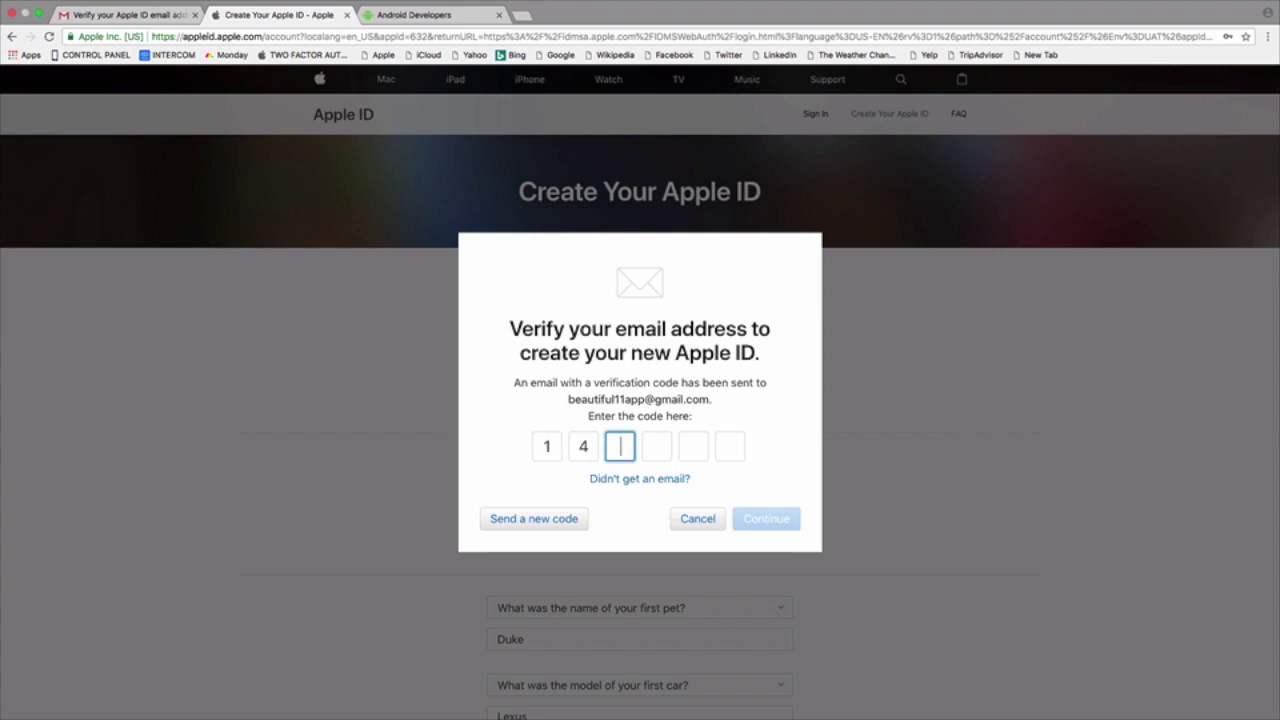
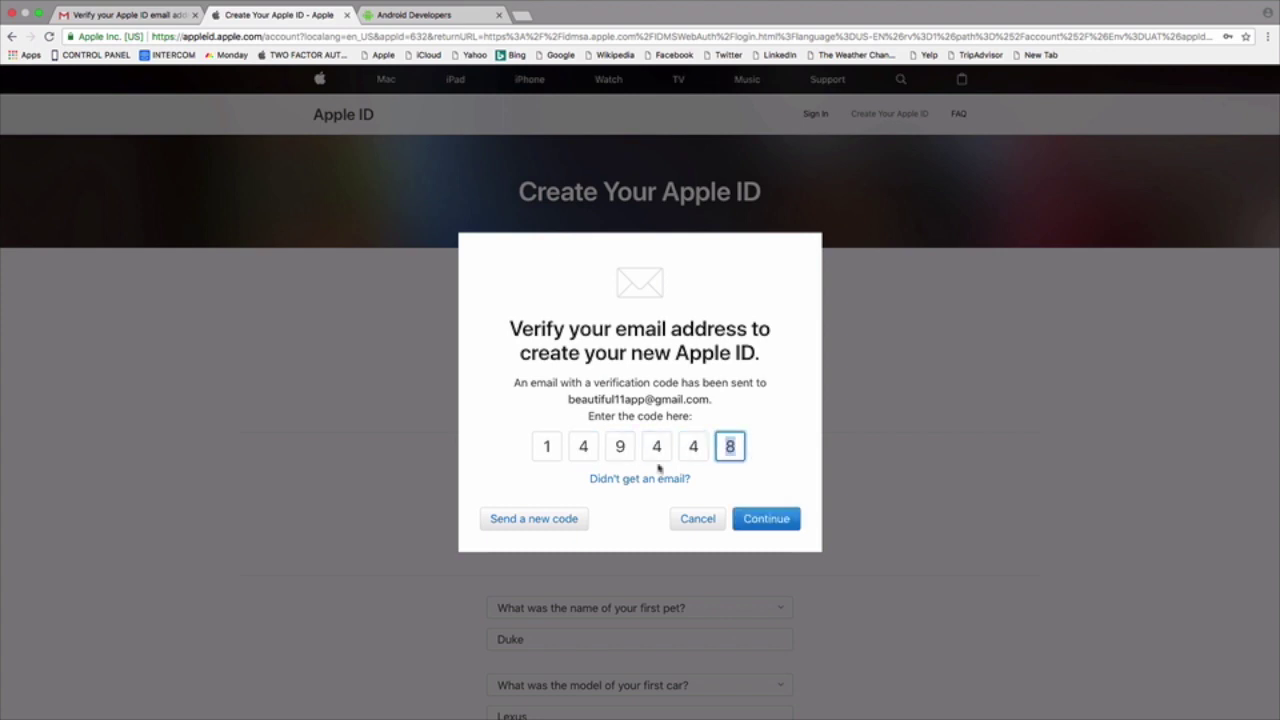
{"action": "left_click", "coordinate": [757, 518]}
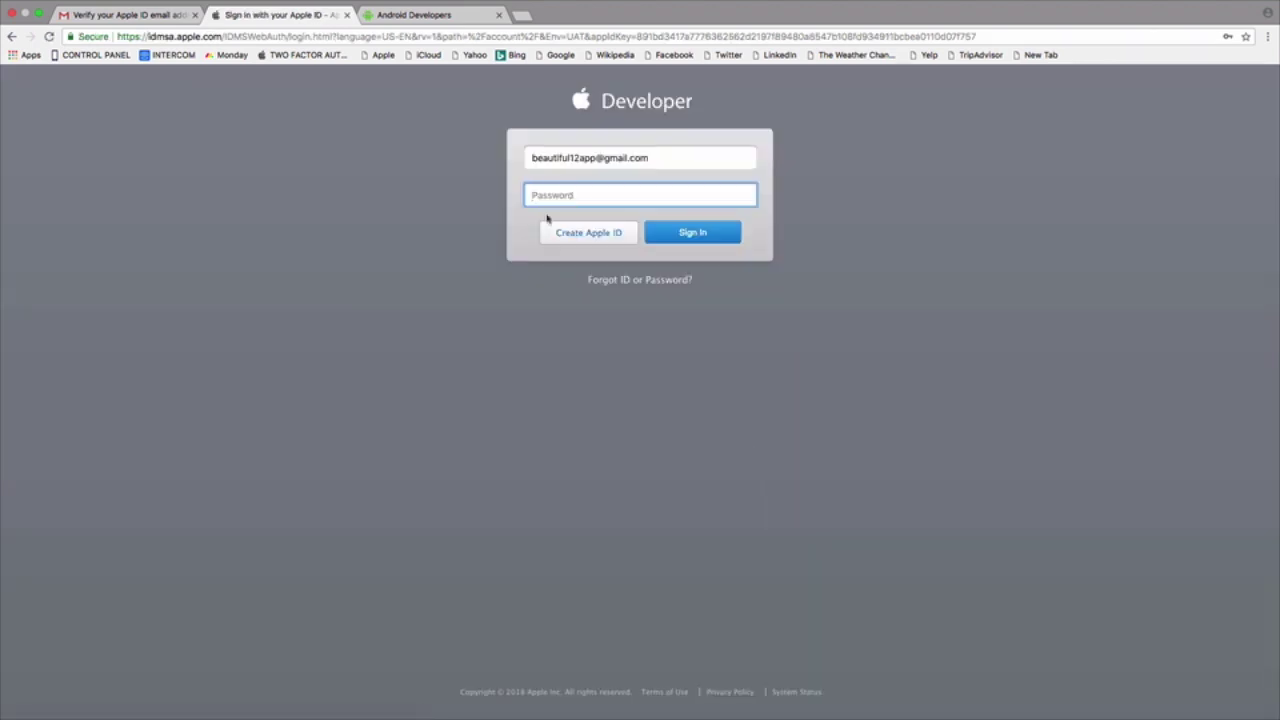
Clear the prefilled wrong address from the Apple ID sign-in field
{"action": "left_click", "coordinate": [627, 152]}
{"action": "key", "text": "super+a"}
{"action": "key", "text": "BackSpace"}
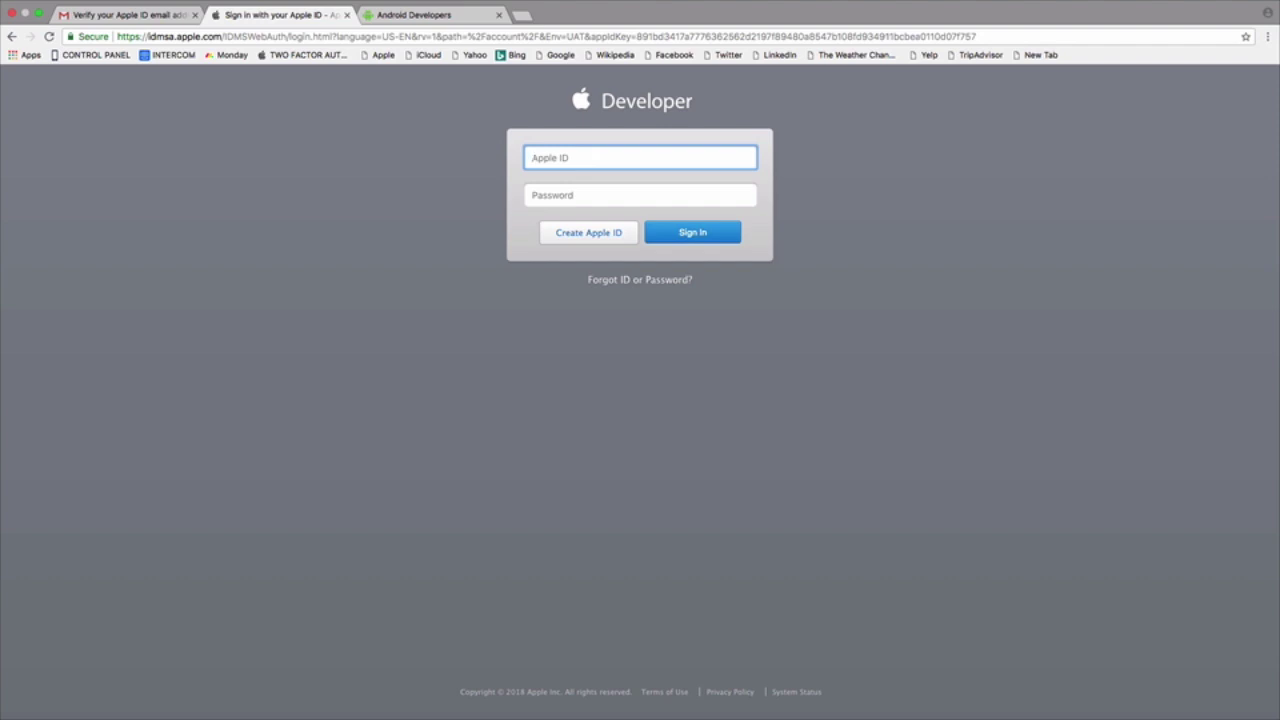
Sign in to Apple Developer with the new Apple ID email address and its password
{"action": "left_click", "coordinate": [621, 187]}
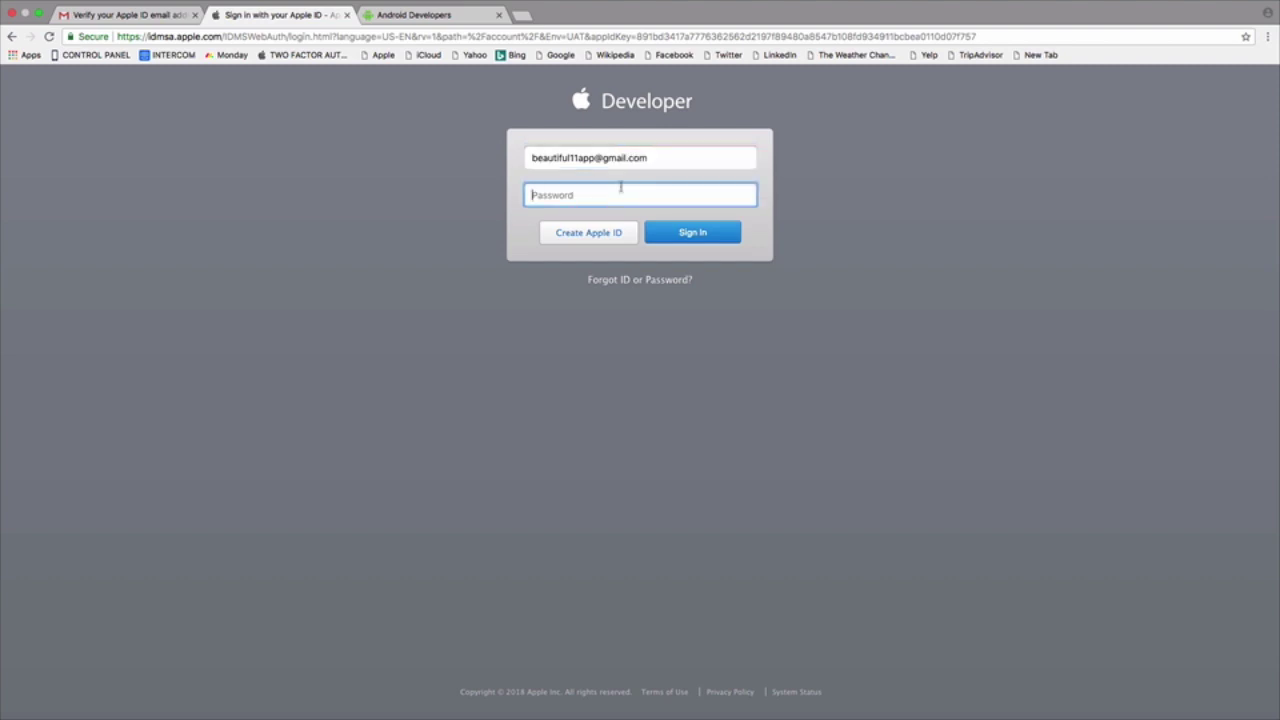
{"action": "type", "text": "•••••••••"}
{"action": "left_click", "coordinate": [659, 233]}
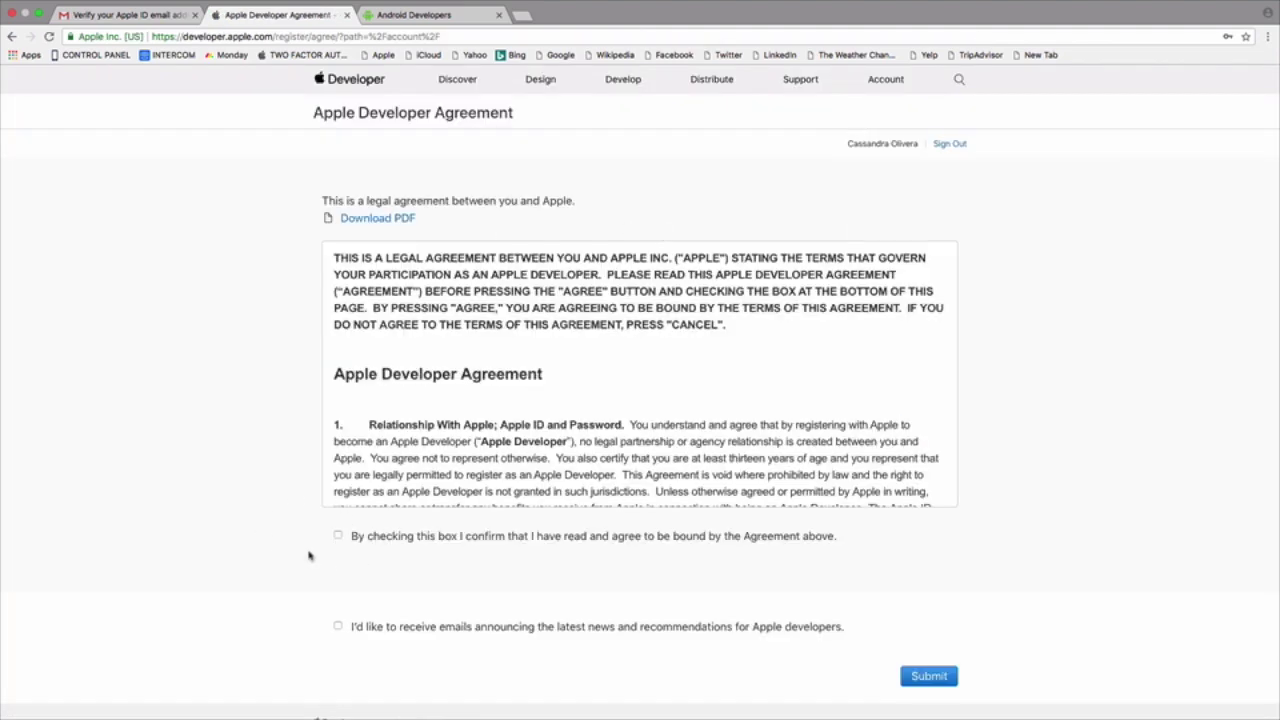
Tick 'I have read and agree' on the Apple Developer Agreement and submit it
{"action": "left_click", "coordinate": [339, 537]}
{"action": "scroll", "coordinate": [835, 383], "scroll_direction": "down", "scroll_amount": 5}
{"action": "scroll", "coordinate": [835, 383], "scroll_direction": "up", "scroll_amount": 5}
{"action": "scroll", "coordinate": [940, 686], "scroll_direction": "down", "scroll_amount": 1}
{"action": "left_click", "coordinate": [946, 668]}
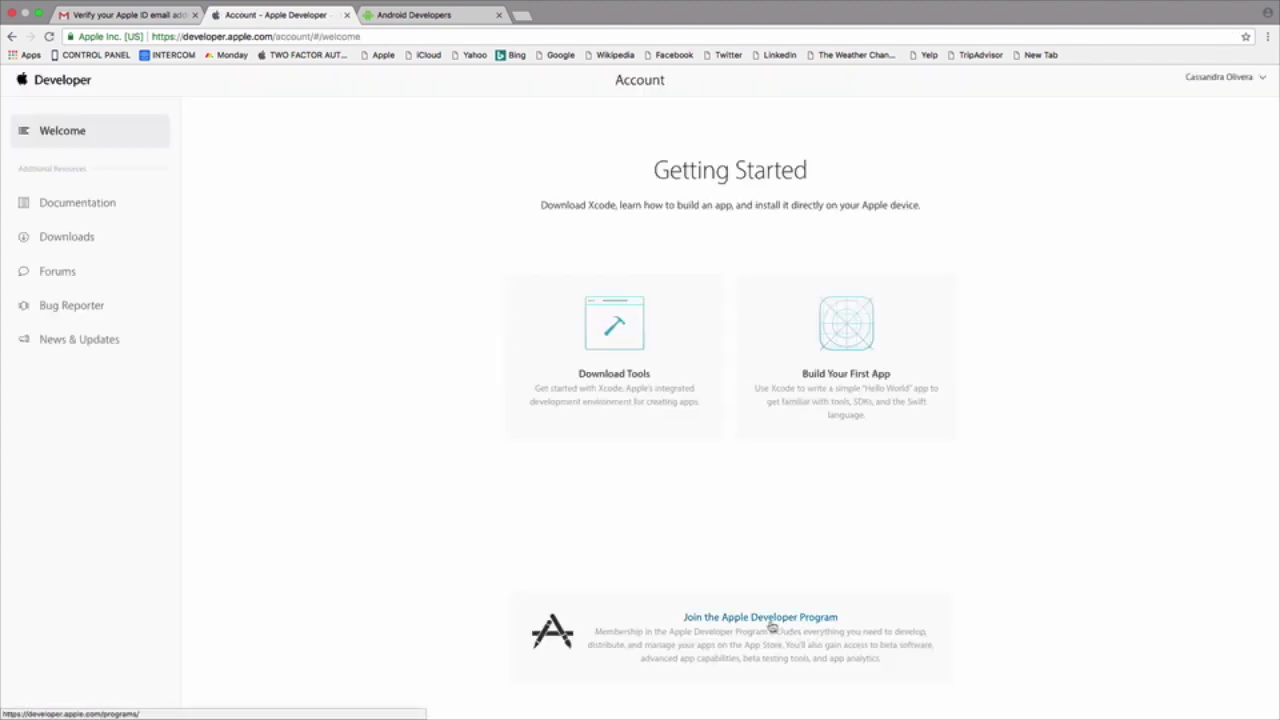
Go from Join the Apple Developer Program to Enroll, then choose Start Your Enrollment
{"action": "left_click", "coordinate": [774, 619]}
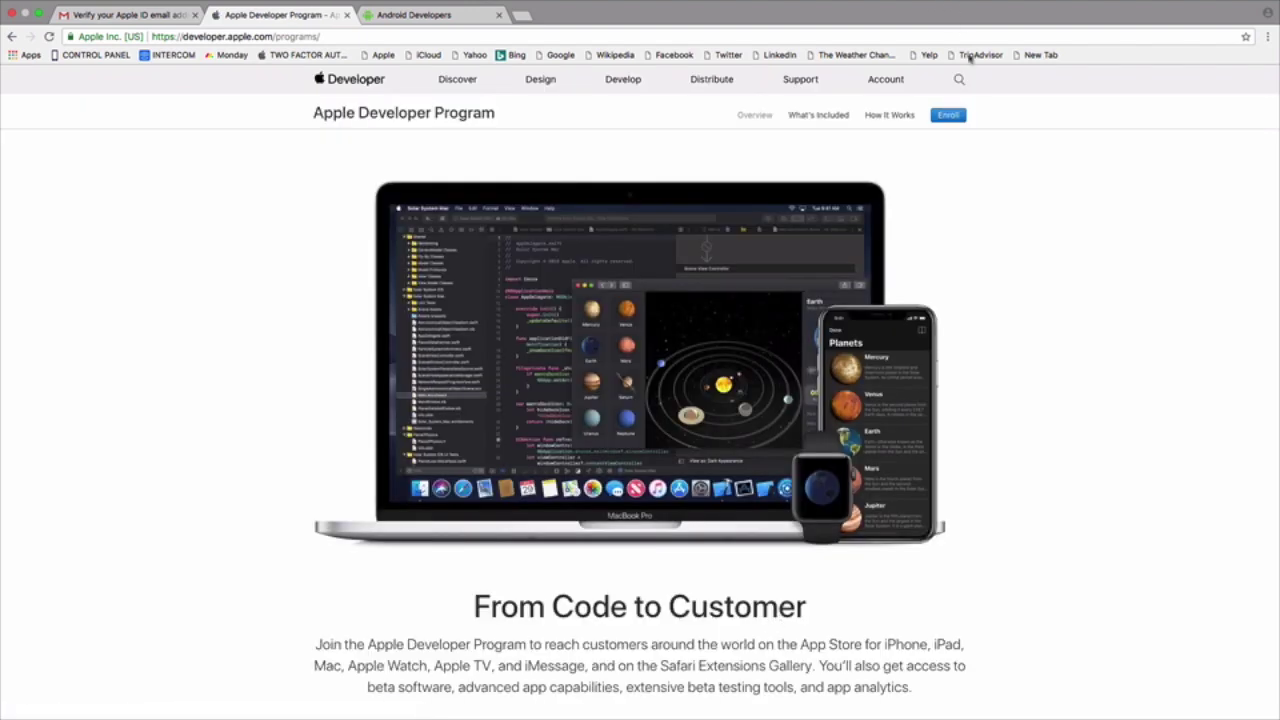
{"action": "left_click", "coordinate": [956, 117]}
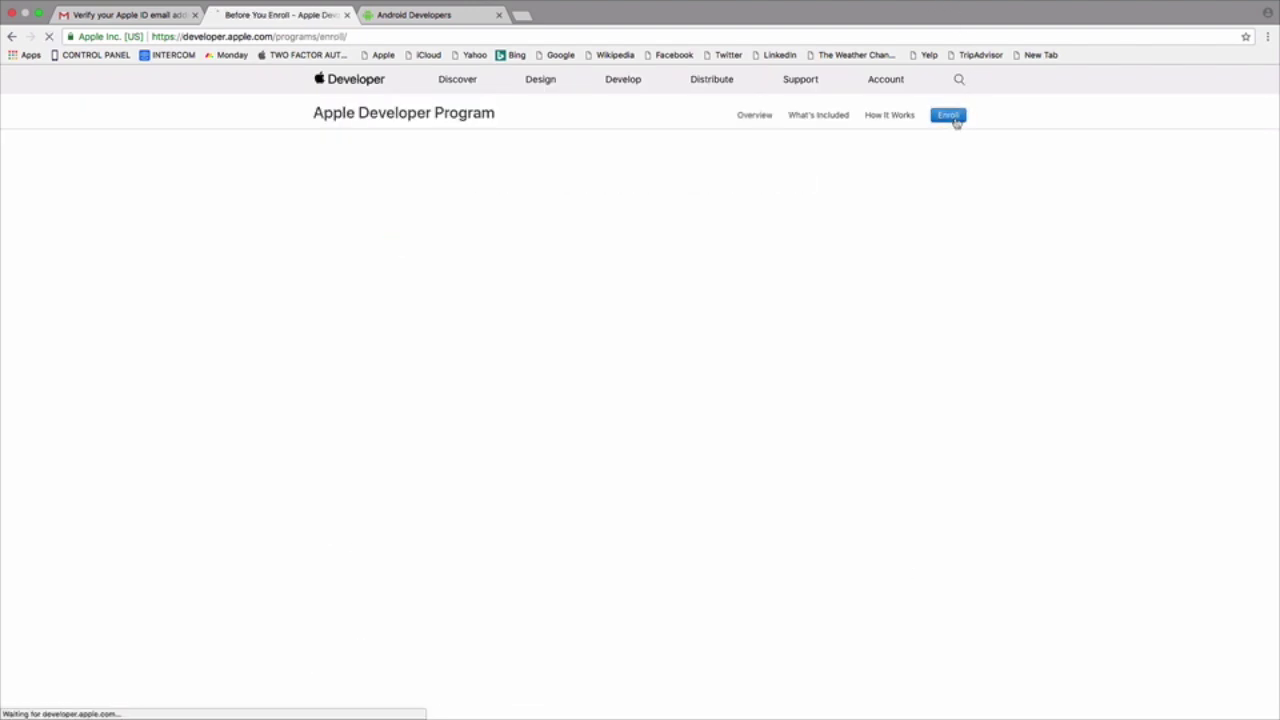
{"action": "scroll", "coordinate": [843, 240], "scroll_direction": "down", "scroll_amount": 5}
{"action": "scroll", "coordinate": [843, 237], "scroll_direction": "down", "scroll_amount": 5}
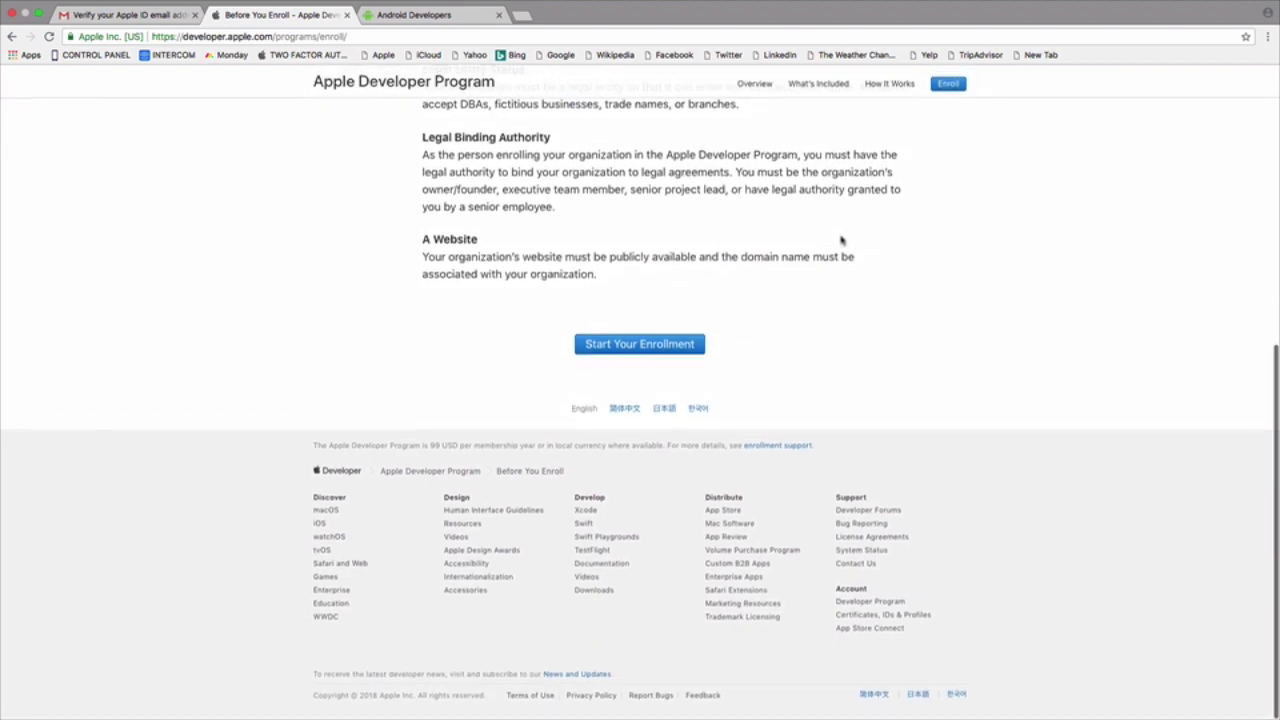
{"action": "left_click", "coordinate": [633, 346]}
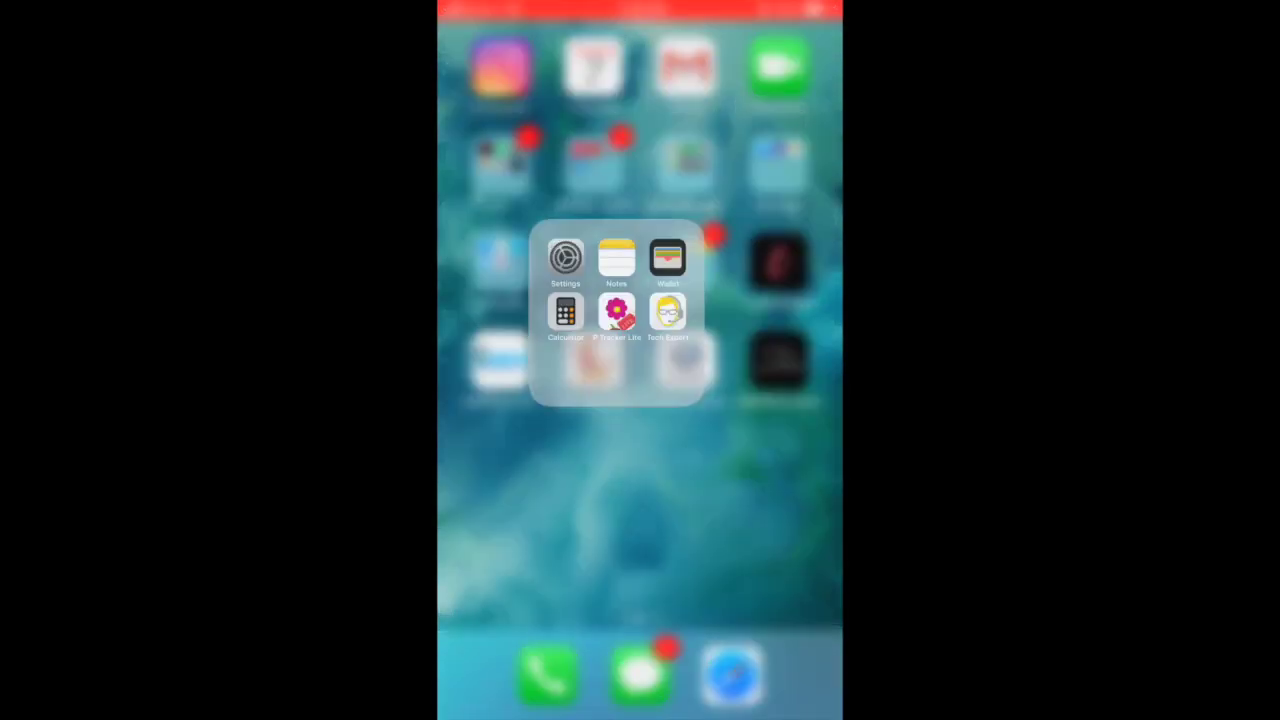
Sign out of the iPhone's Apple ID, turning off Find My iPhone with the account password, and begin typing the new ID
{"action": "left_click", "coordinate": [546, 260]}
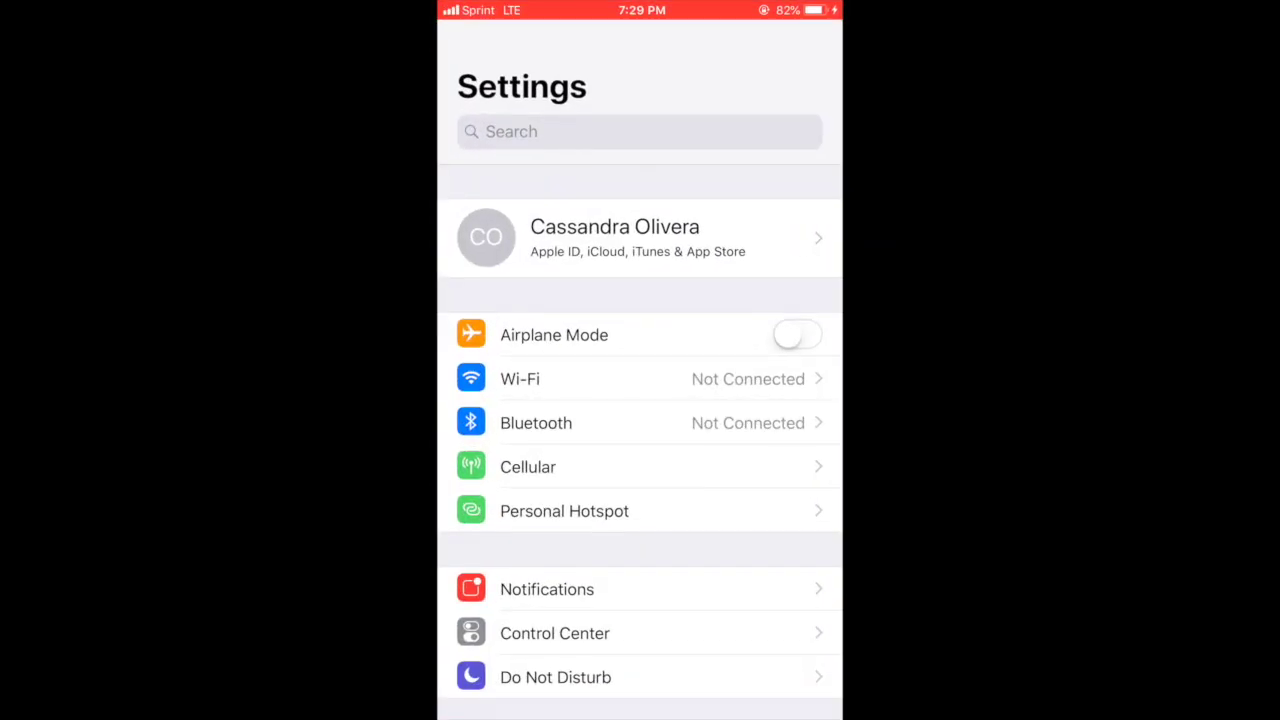
{"action": "left_click", "coordinate": [615, 238]}
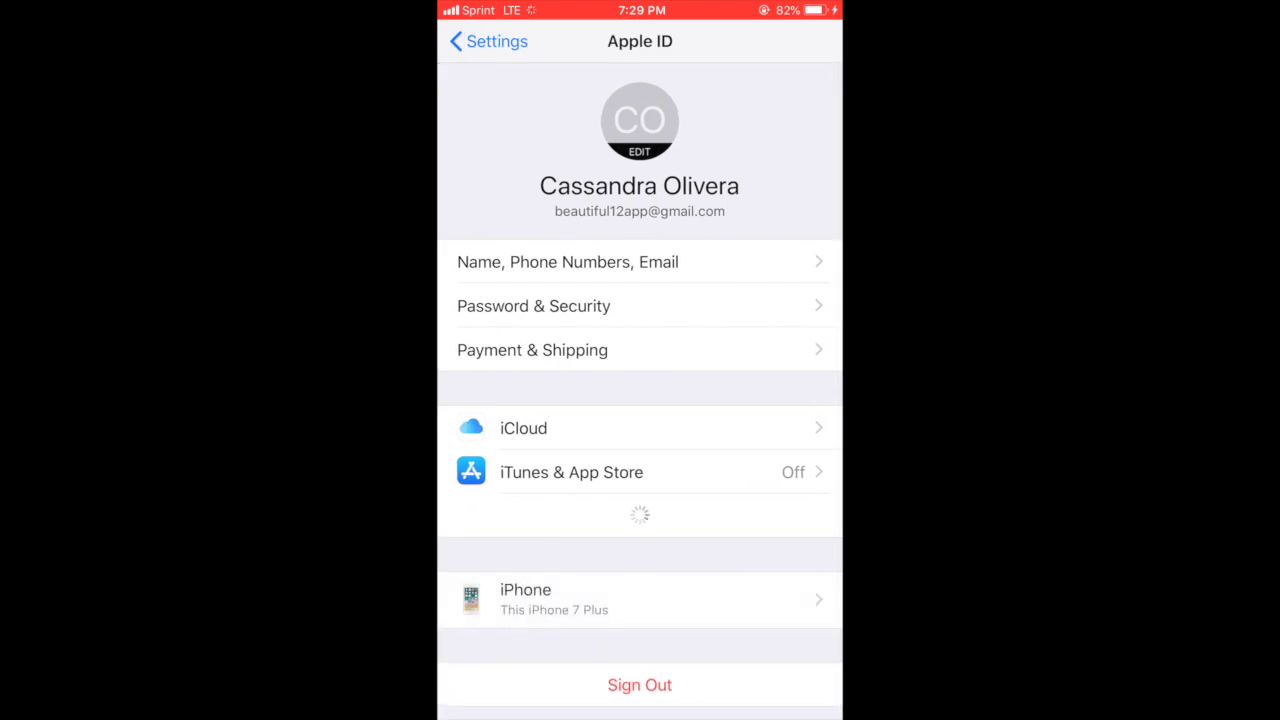
{"action": "left_click", "coordinate": [640, 685]}
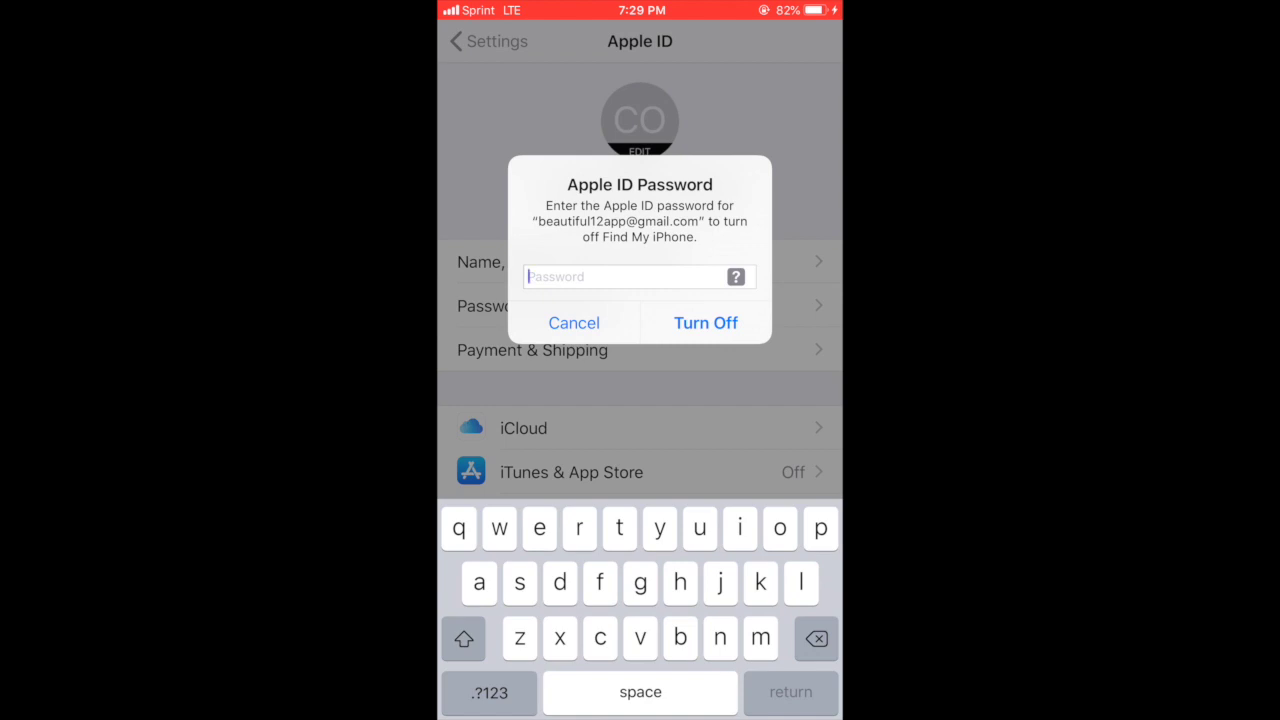
{"action": "type", "text": "ce"}
{"action": "key", "text": "BackSpace"}
{"action": "key", "text": "BackSpace"}
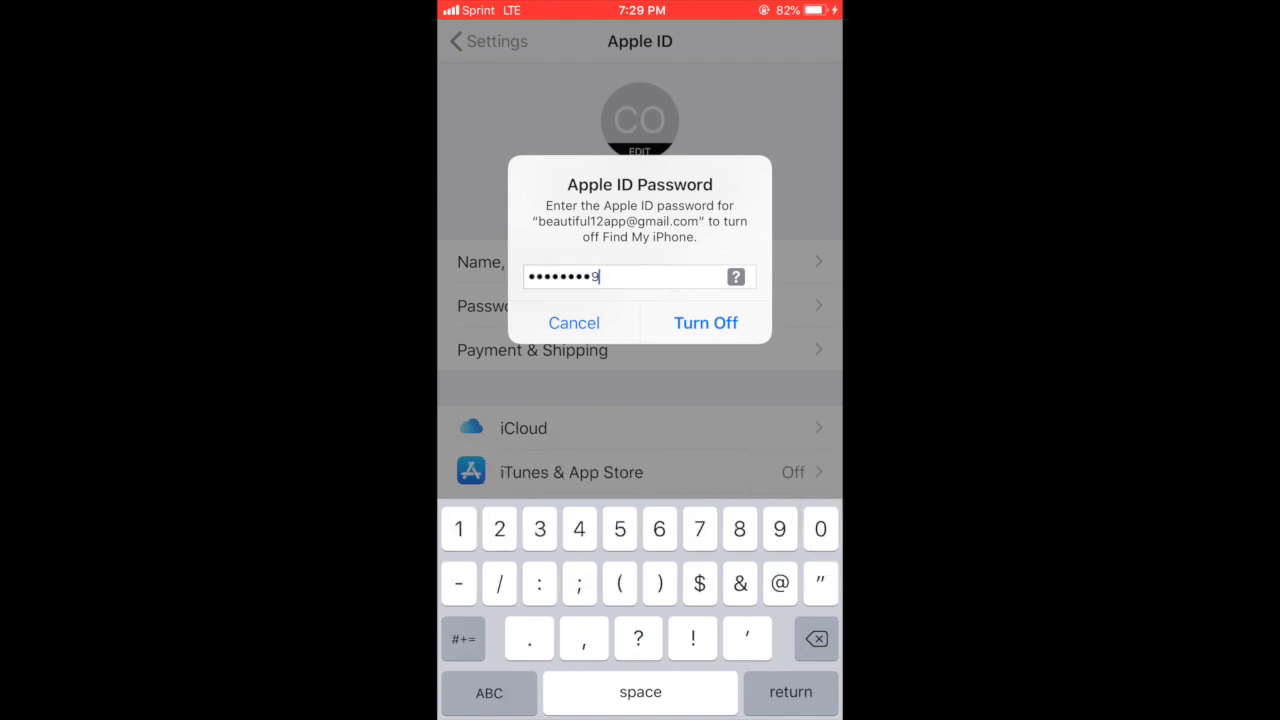
{"action": "key", "text": "Return"}
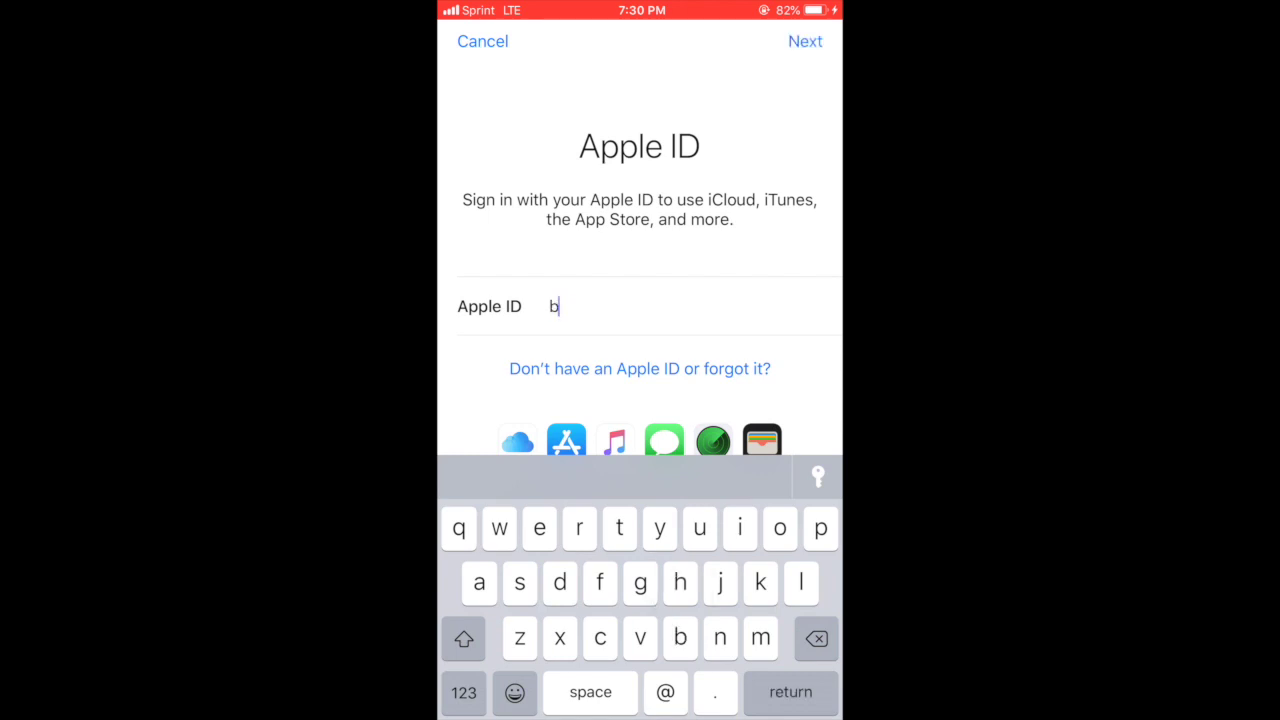
Finish entering the new Apple ID email, then enter its password and submit the sign-in
{"action": "key", "text": "BackSpace"}
{"action": "type", "text": "a"}
{"action": "key", "text": "BackSpace"}
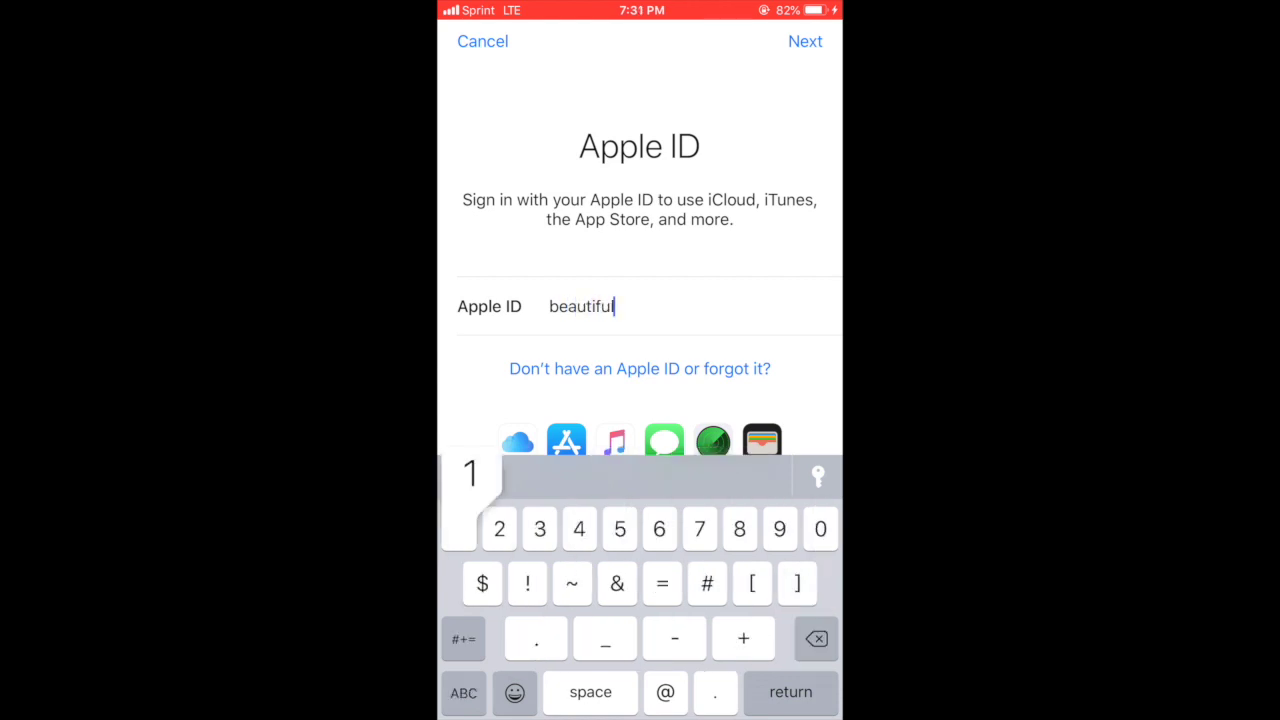
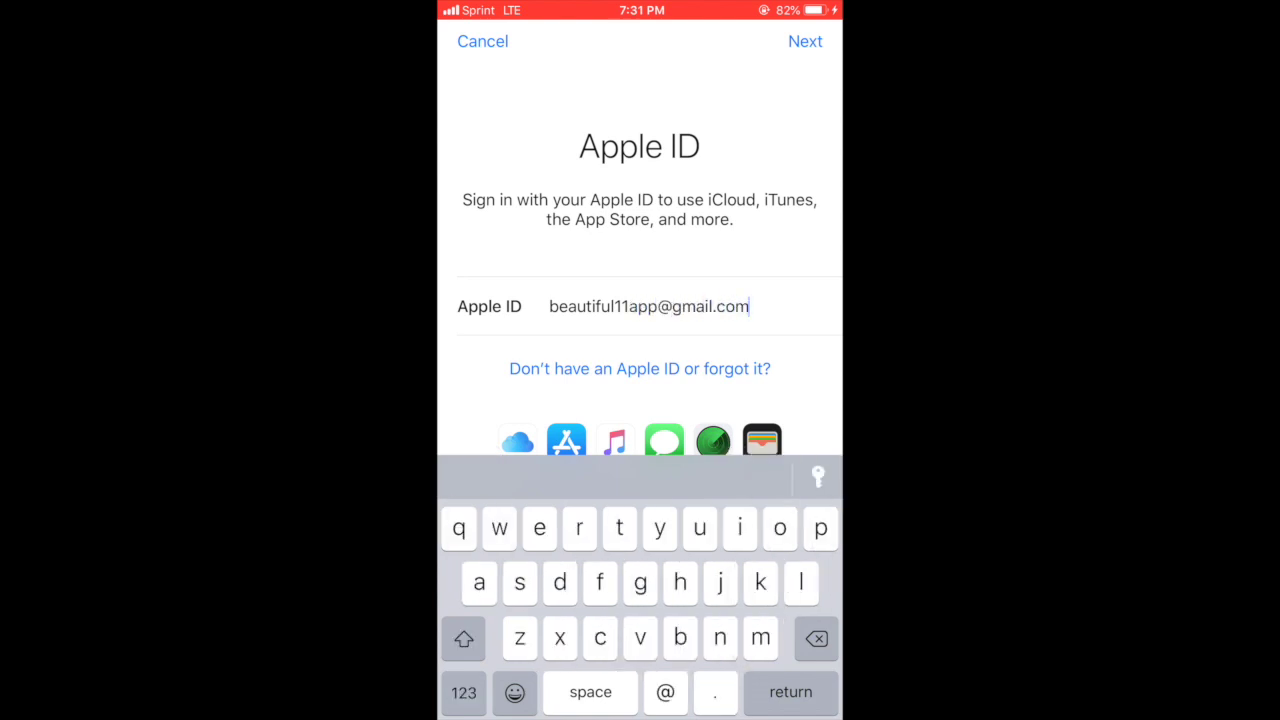
{"action": "left_click", "coordinate": [805, 41]}
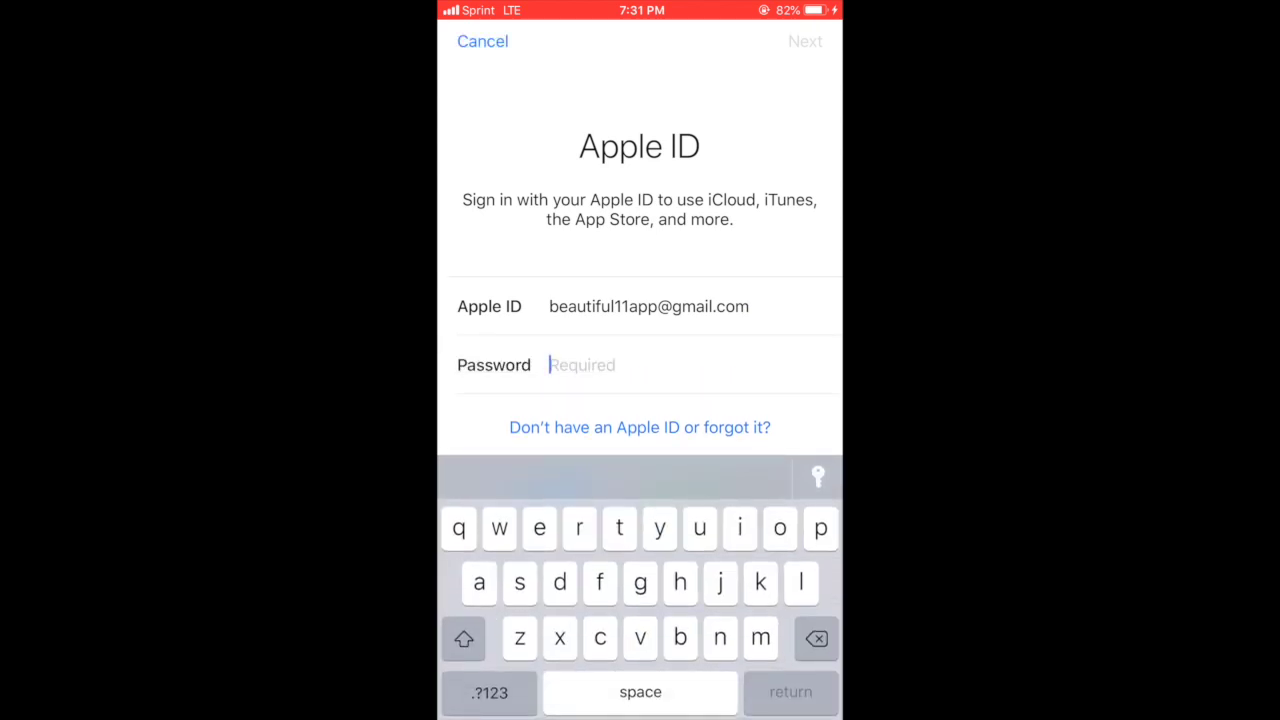
{"action": "key", "text": "shift"}
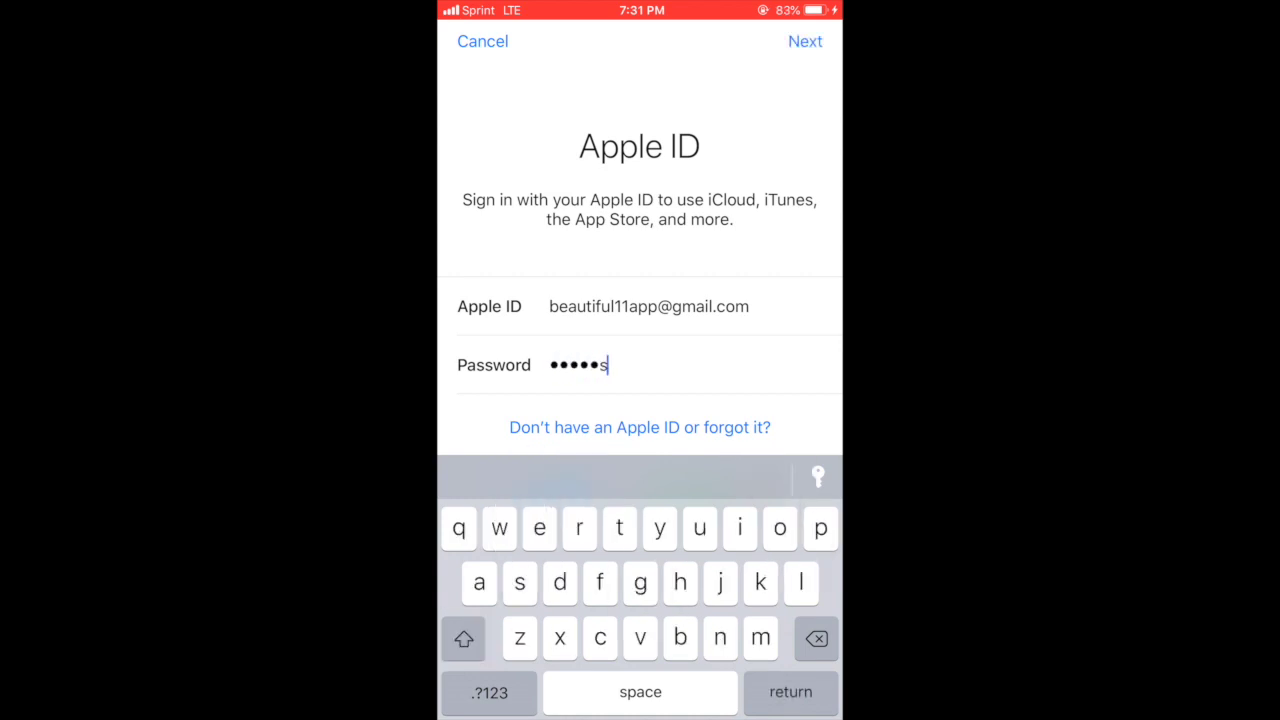
{"action": "left_click", "coordinate": [489, 692]}
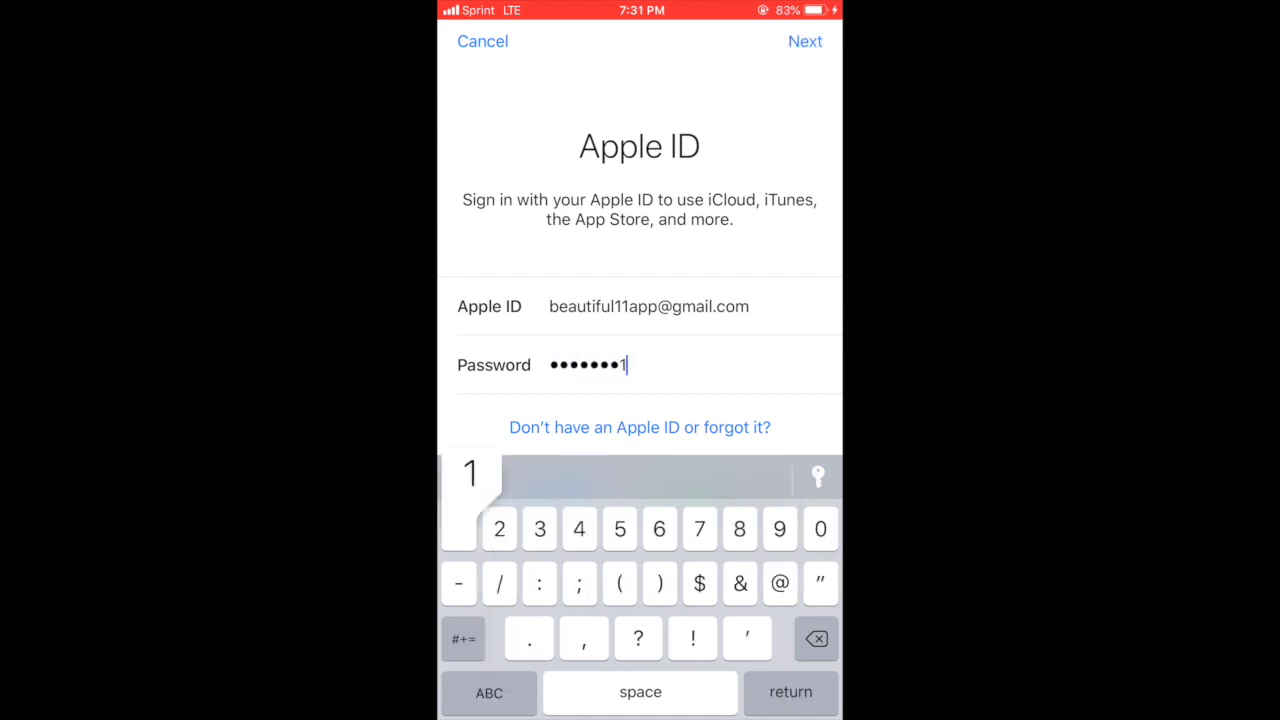
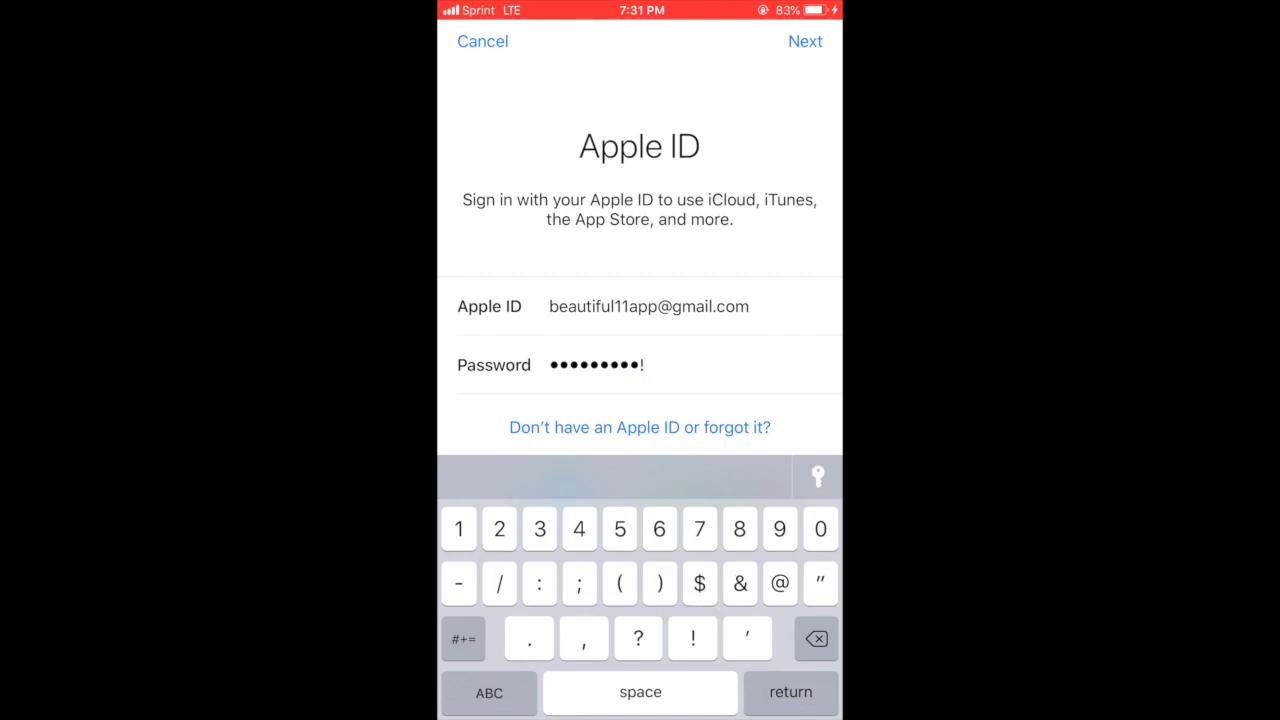
{"action": "key", "text": "Return"}
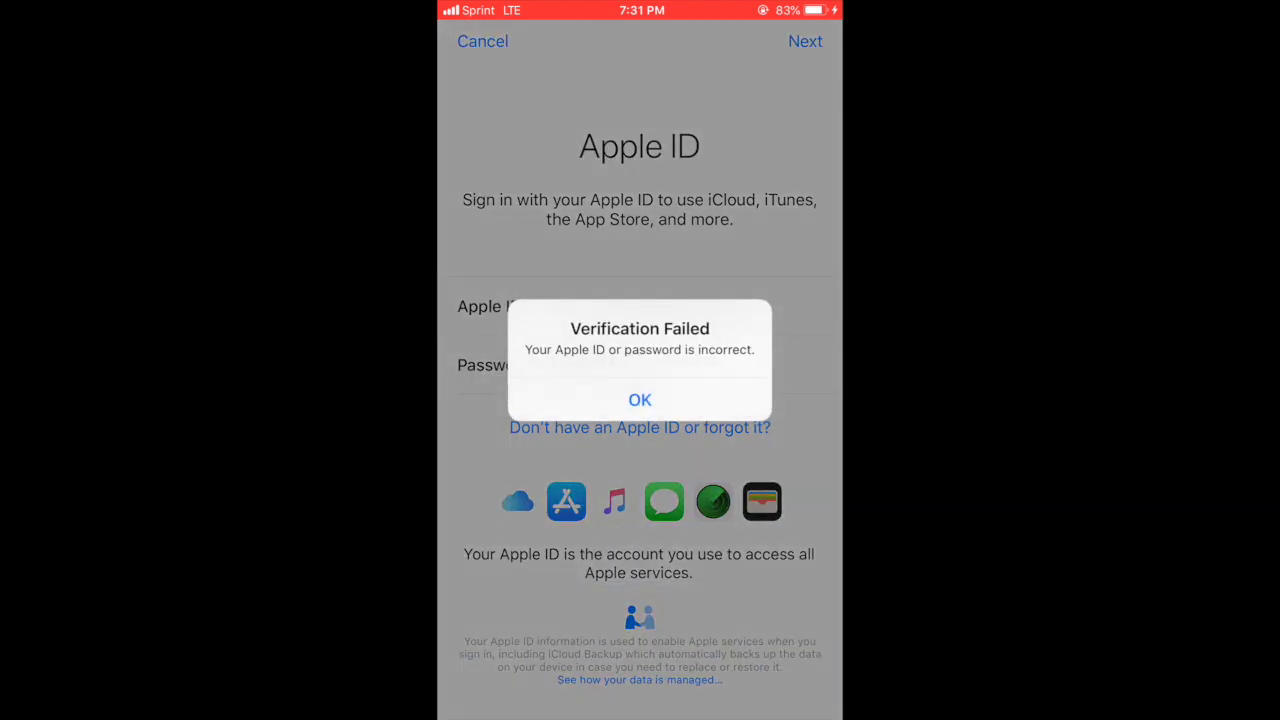
Dismiss the Verification Failed alert and resubmit the sign-in with the corrected password
{"action": "left_click", "coordinate": [640, 399]}
{"action": "left_click", "coordinate": [600, 365]}
{"action": "key", "text": "BackSpace"}
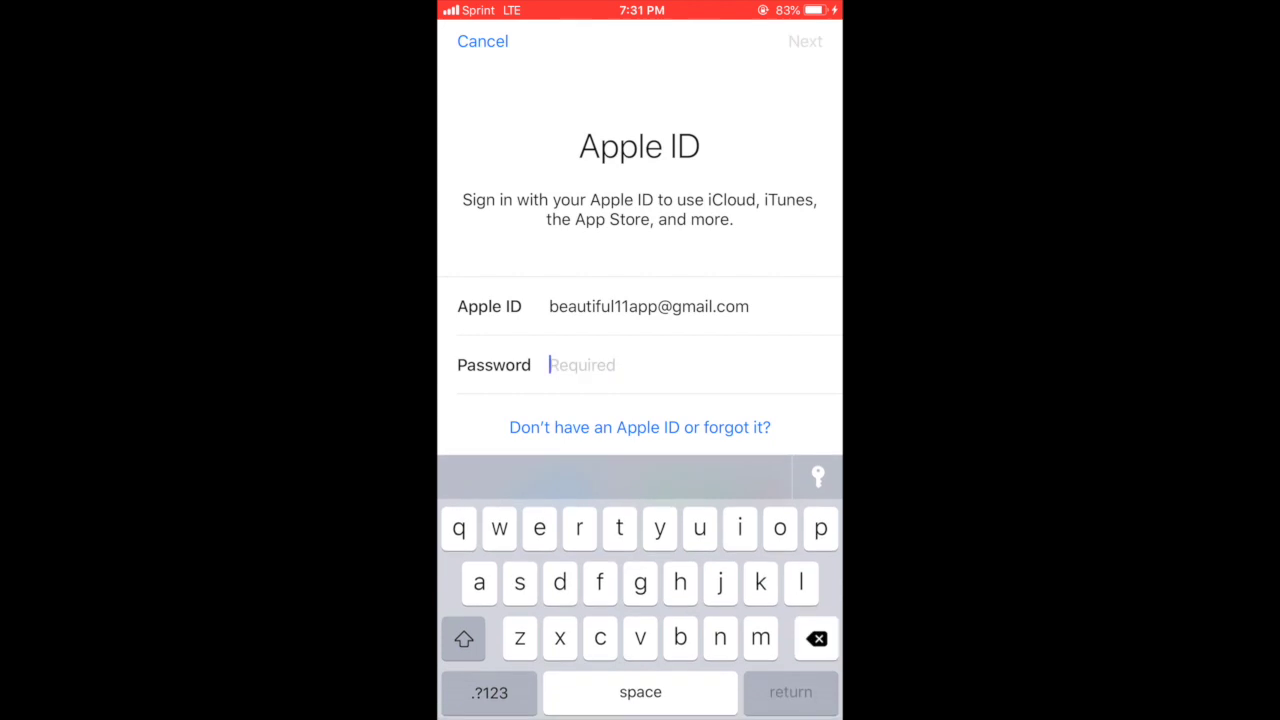
{"action": "key", "text": "shift"}
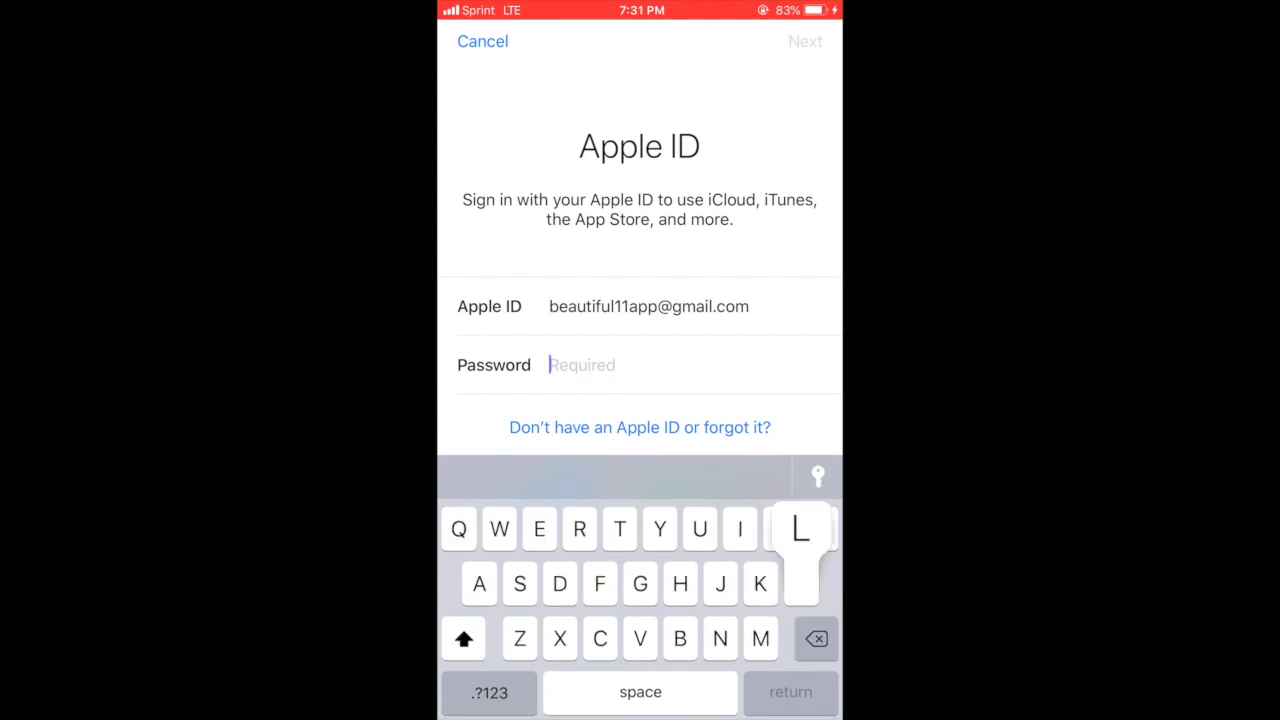
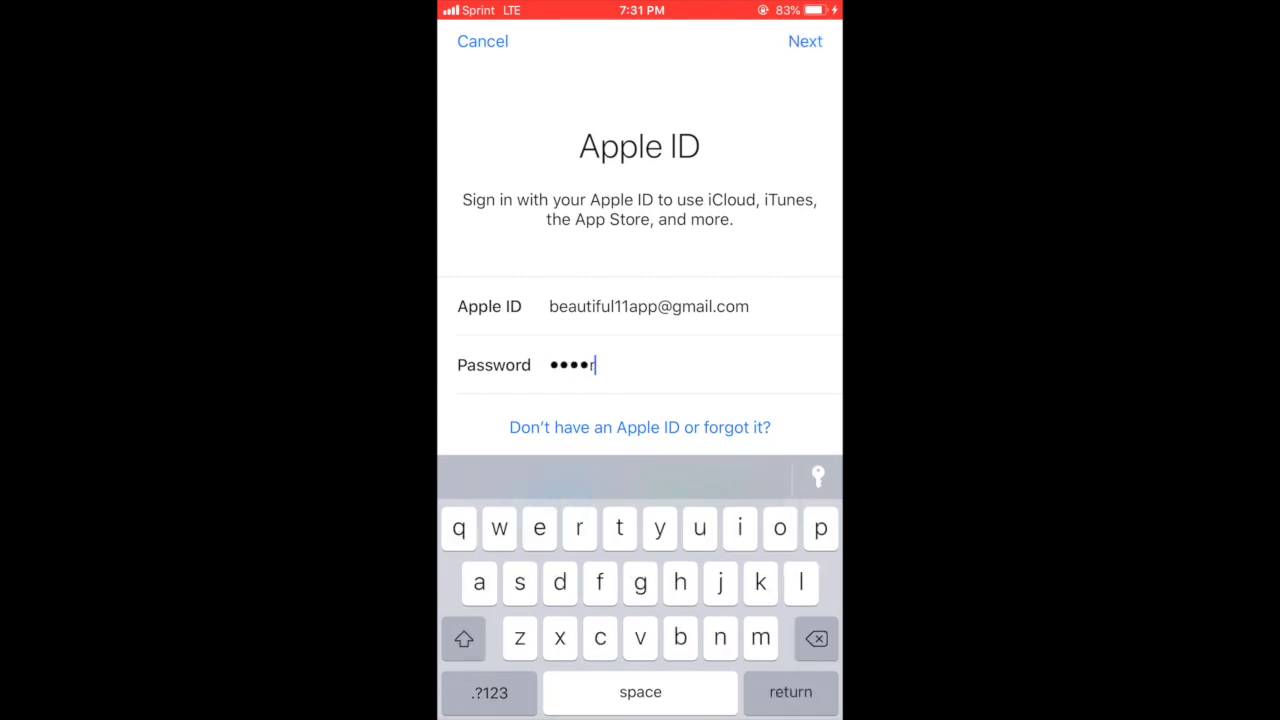
{"action": "key", "text": "Return"}
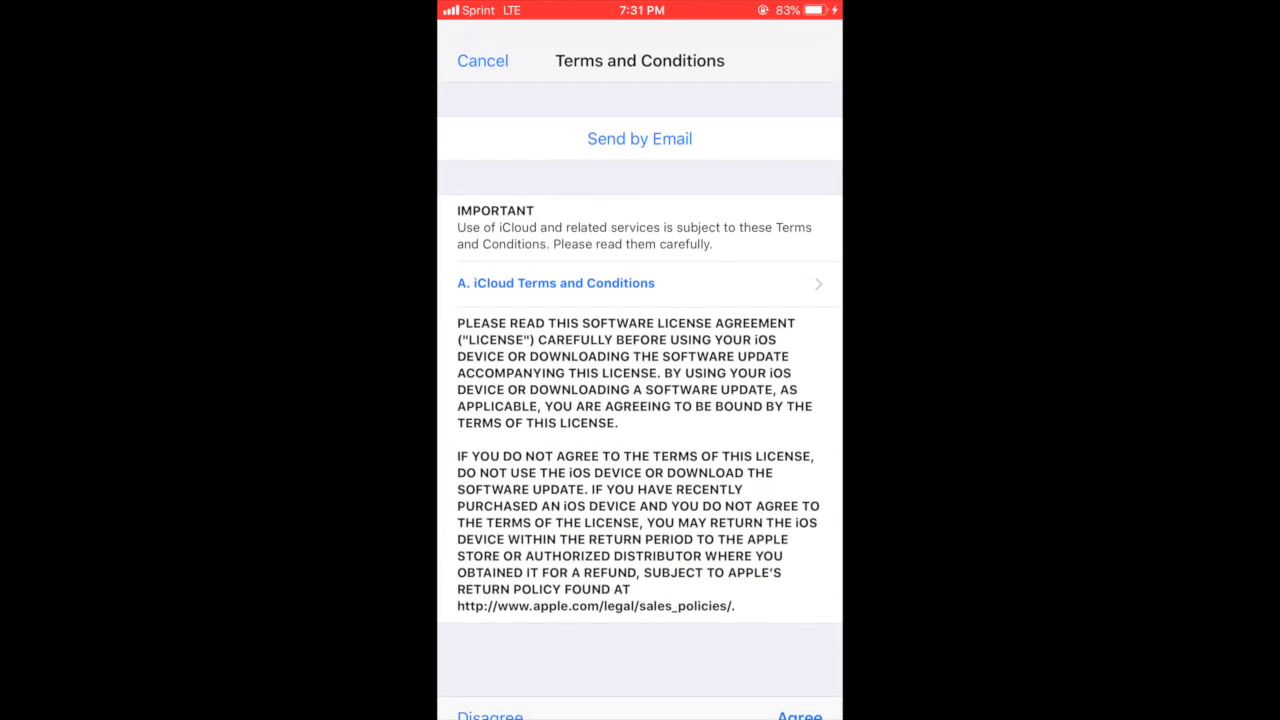
Agree to the iCloud Terms and Conditions and open the Apple ID's Password & Security page
{"action": "left_click", "coordinate": [799, 698]}
{"action": "left_click", "coordinate": [706, 407]}
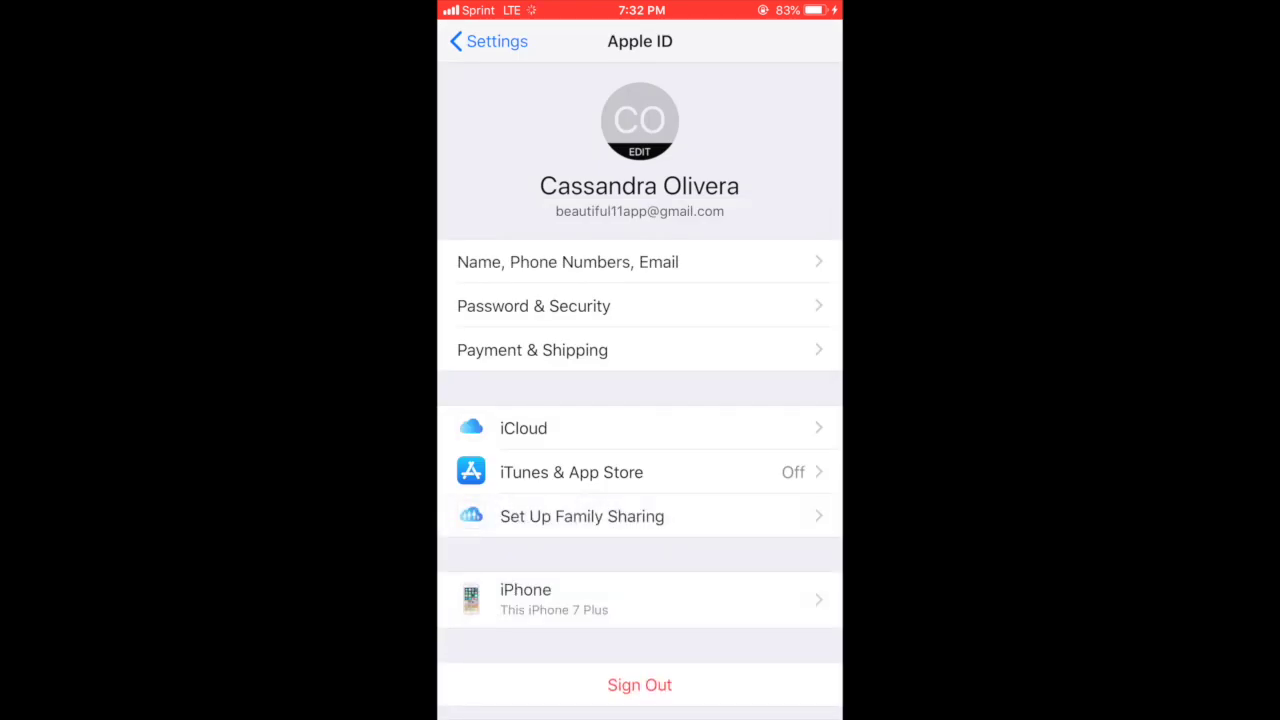
{"action": "left_click", "coordinate": [533, 306]}
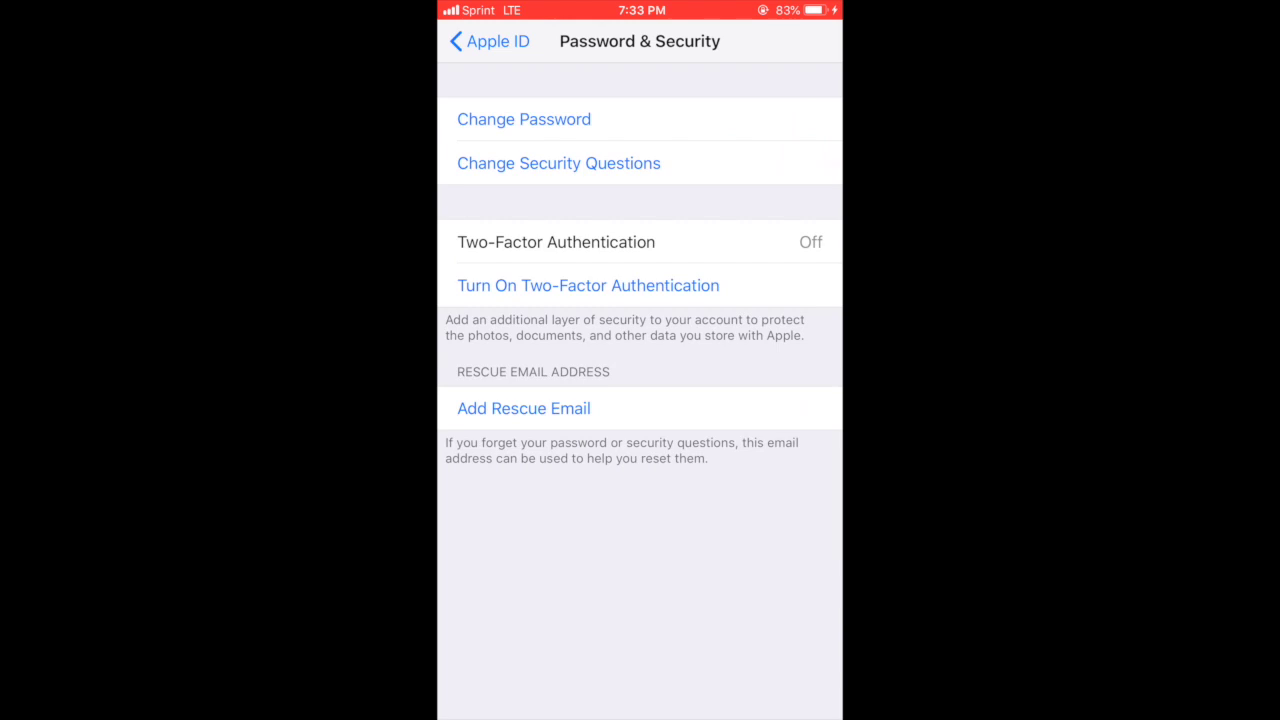
Turn on two-factor authentication, answering both security questions and confirming the trusted phone number
{"action": "left_click", "coordinate": [588, 285]}
{"action": "left_click", "coordinate": [640, 652]}
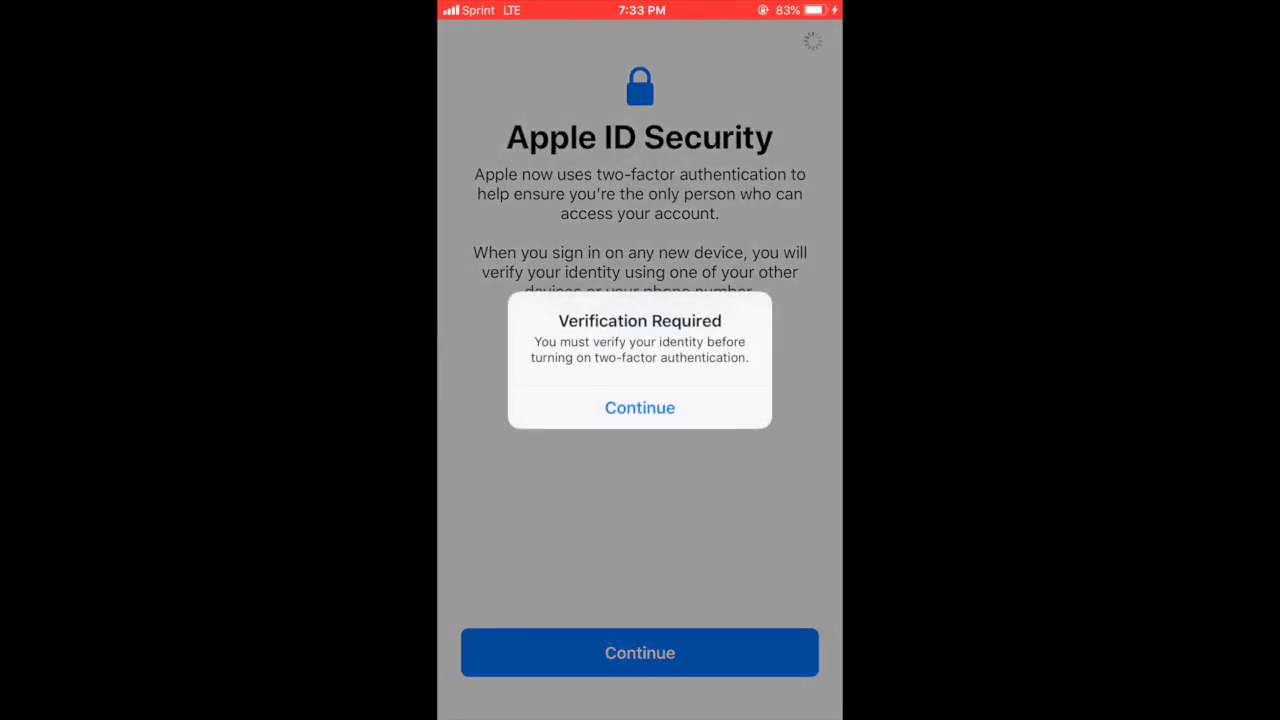
{"action": "left_click", "coordinate": [640, 407]}
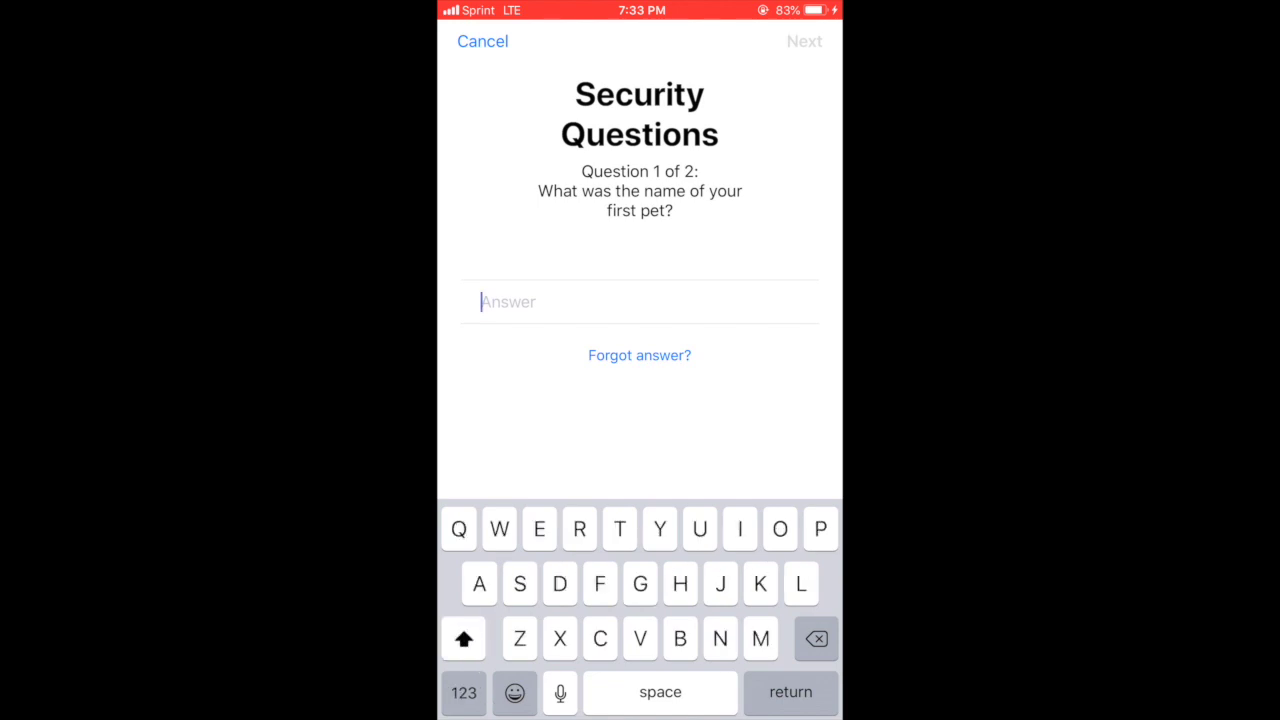
{"action": "left_click", "coordinate": [804, 41]}
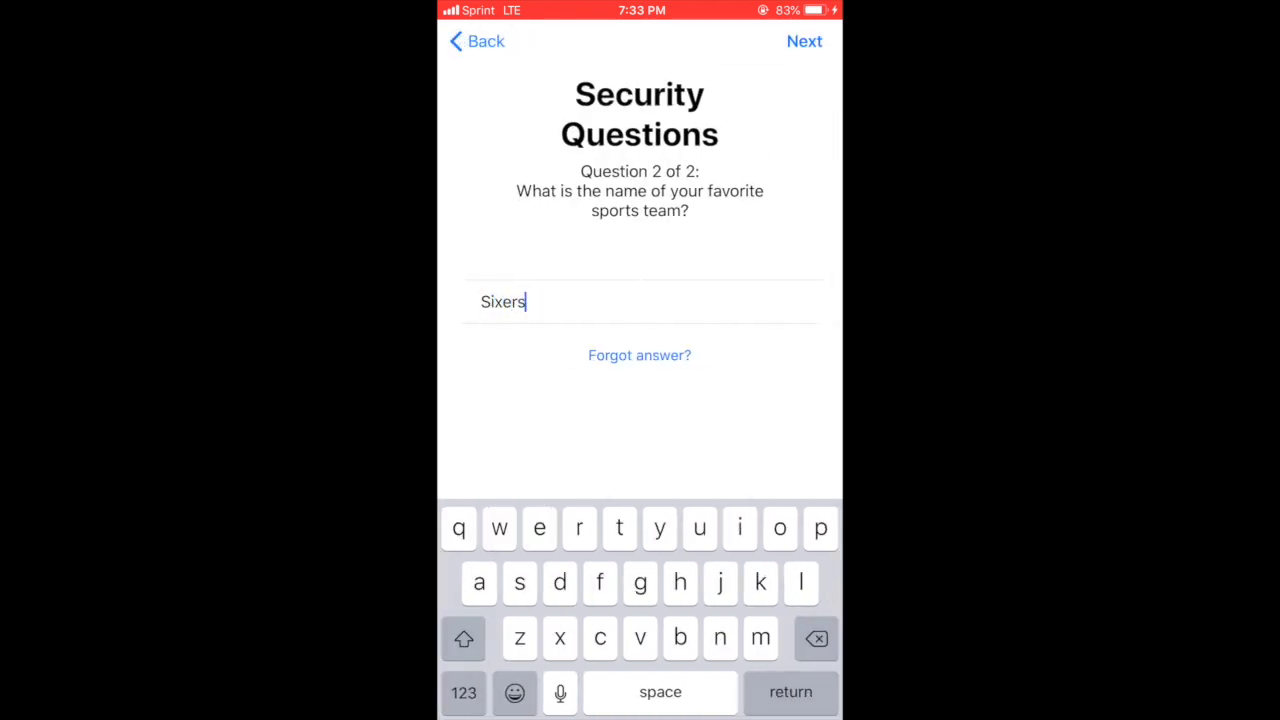
{"action": "left_click", "coordinate": [804, 41]}
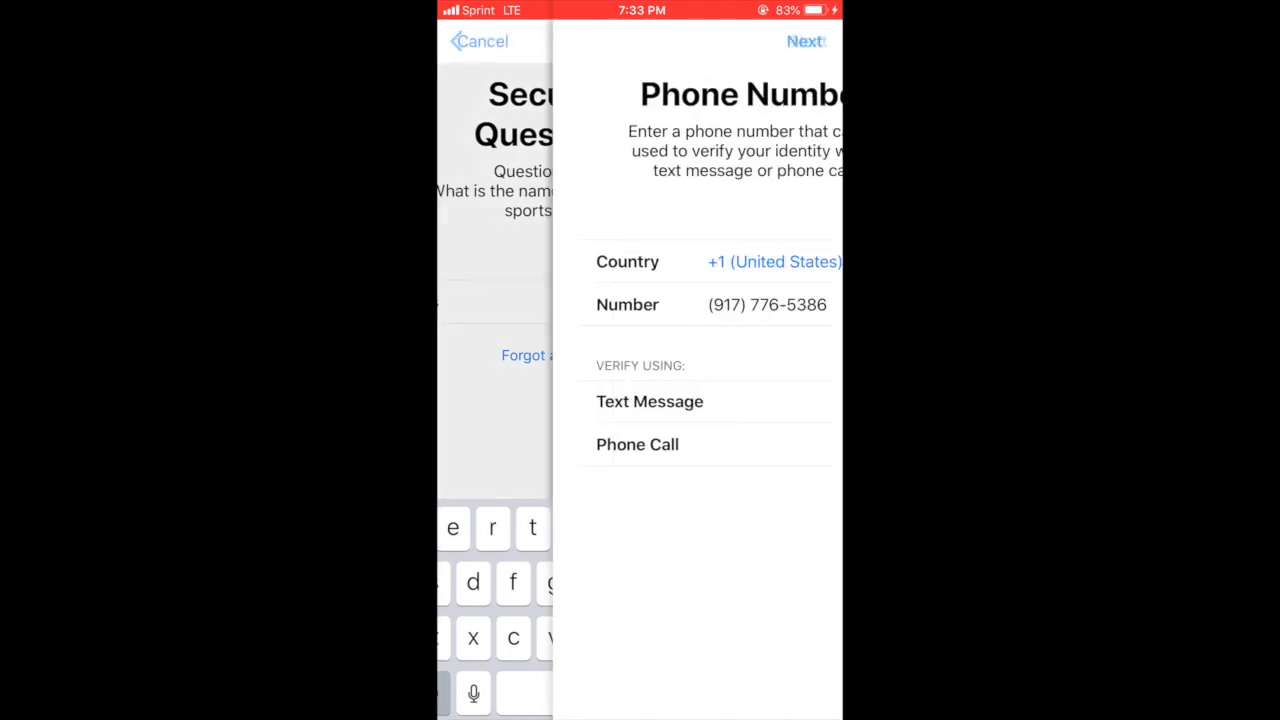
{"action": "left_click", "coordinate": [804, 41]}
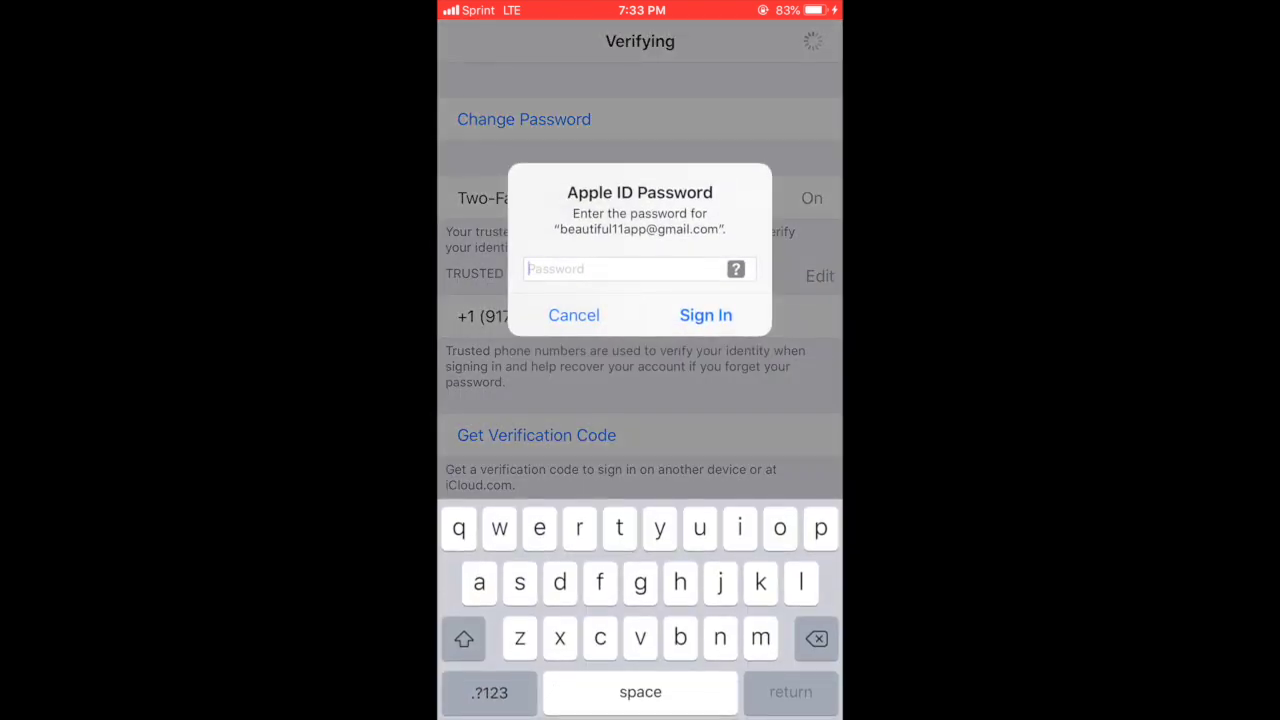
Enter the Apple ID password in the Apple ID Password prompt and submit it
{"action": "key", "text": "shift"}
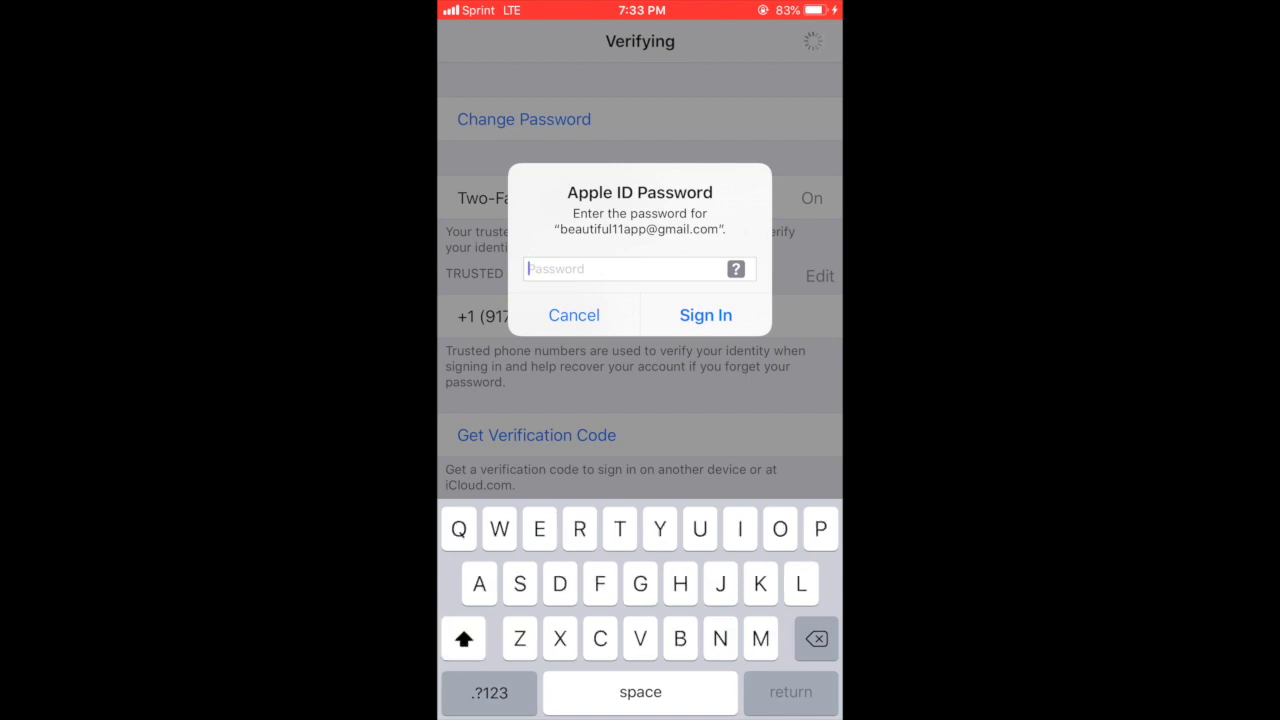
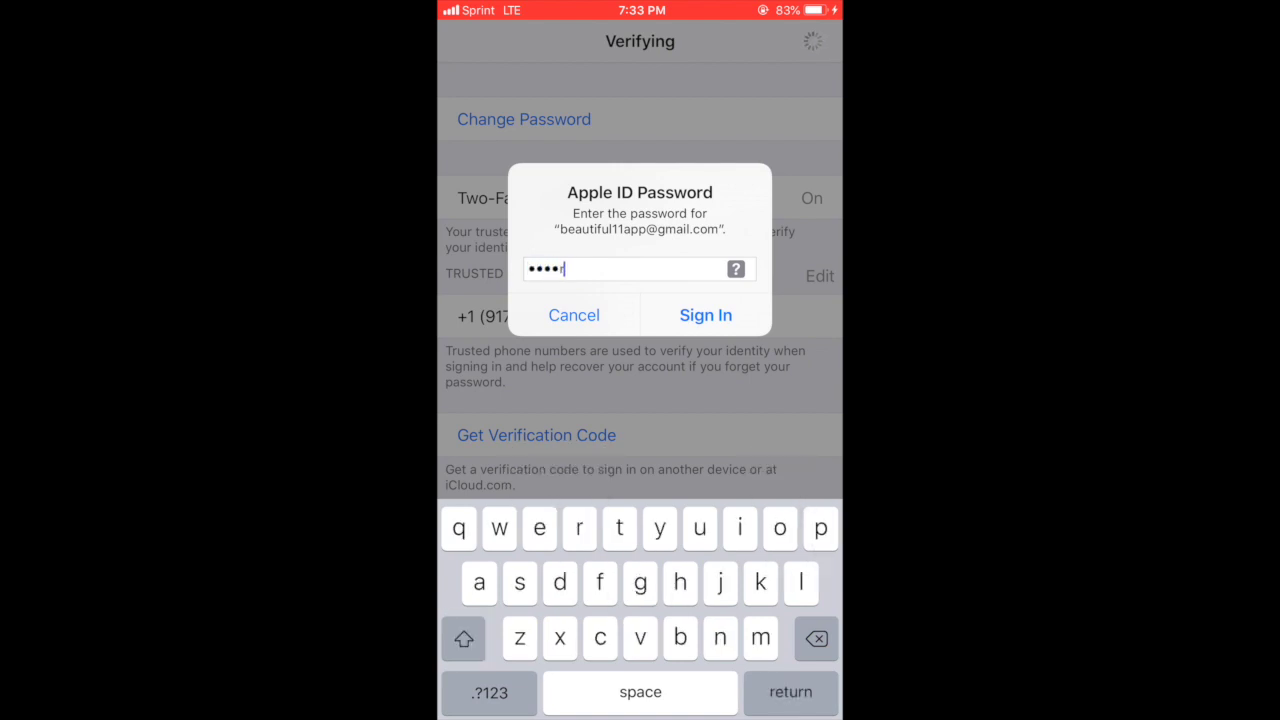
{"action": "key", "text": "Return"}
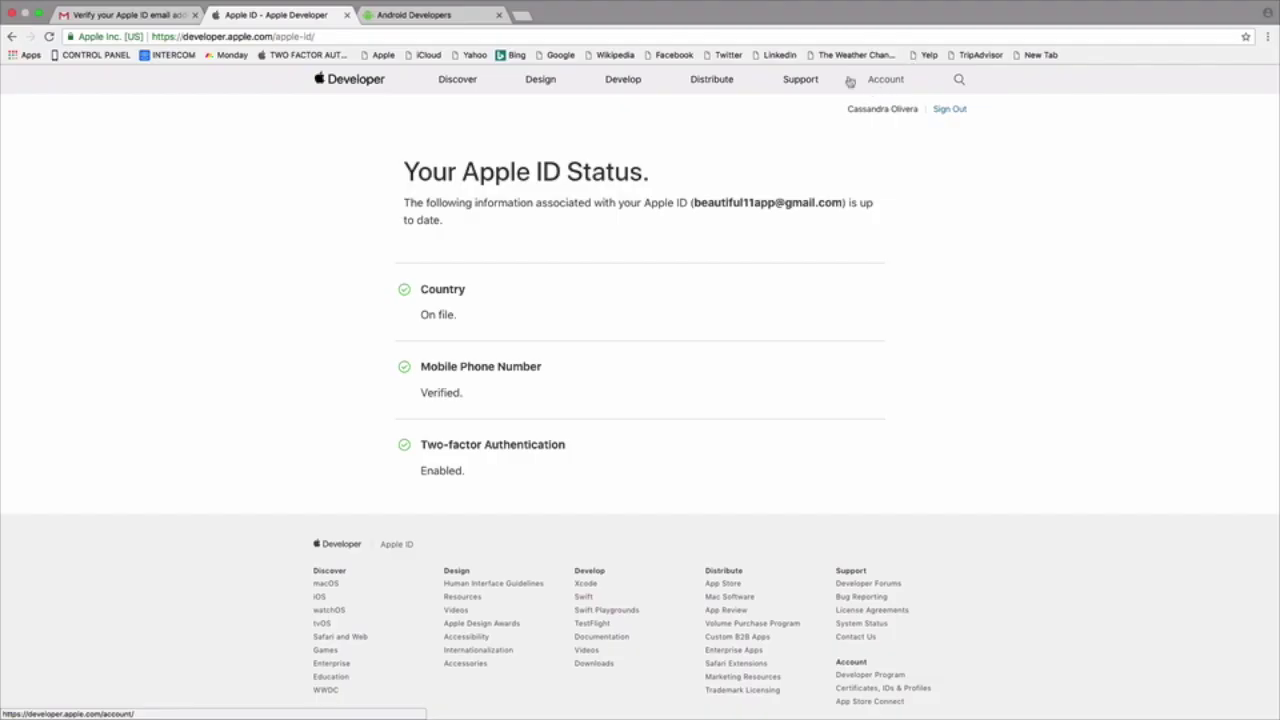
Go from the developer account page through the Apple Developer Program details to start enrollment
{"action": "left_click", "coordinate": [889, 88]}
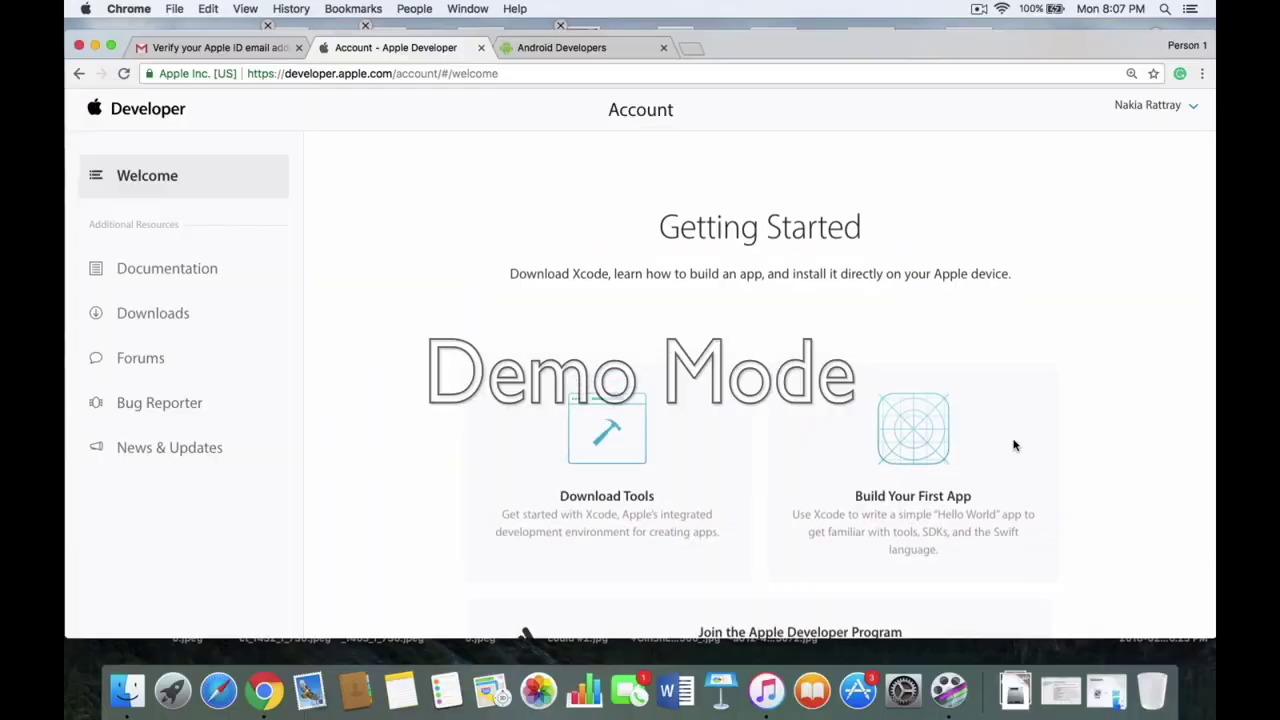
{"action": "scroll", "coordinate": [1013, 445], "scroll_direction": "down", "scroll_amount": 3}
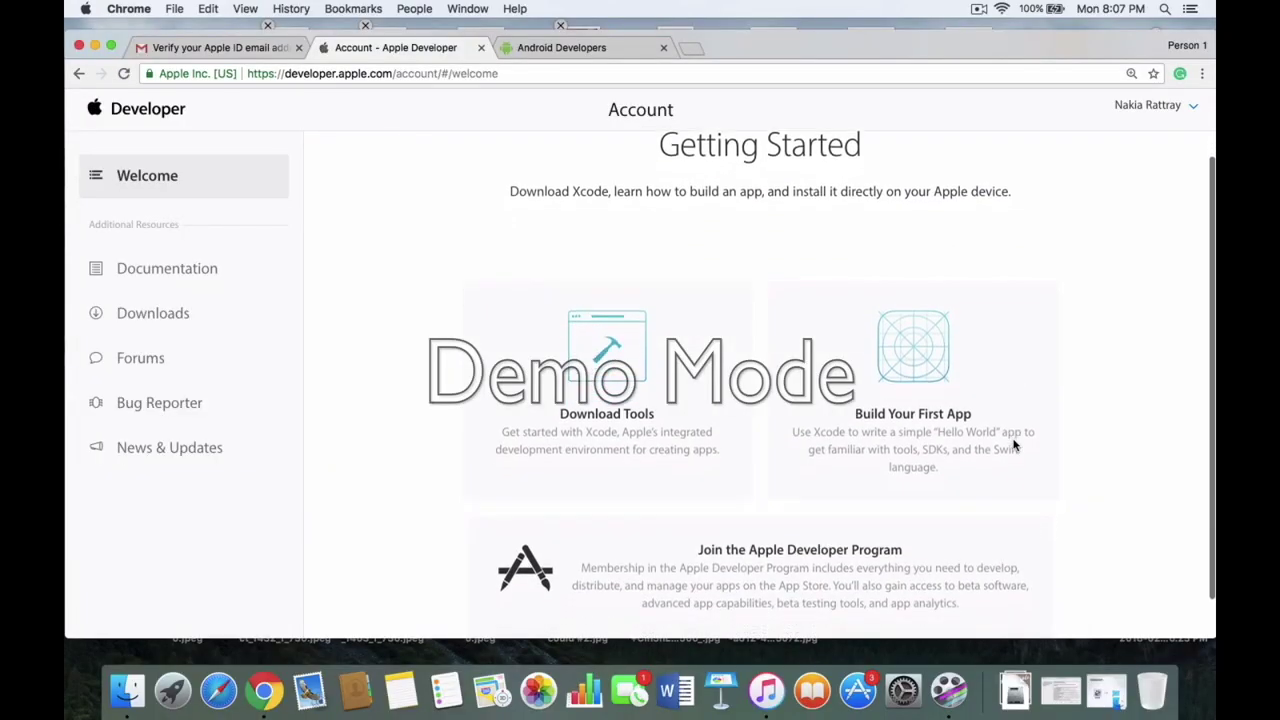
{"action": "left_click", "coordinate": [766, 557]}
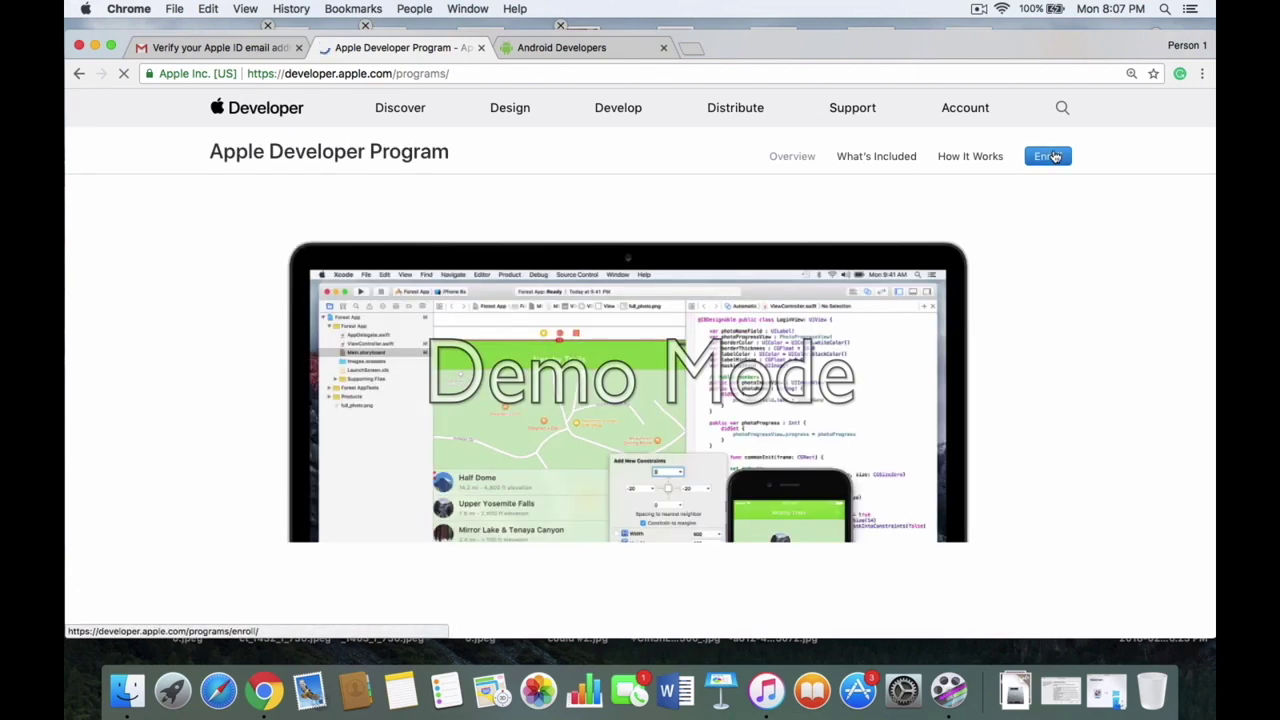
{"action": "left_click", "coordinate": [1054, 157]}
{"action": "scroll", "coordinate": [819, 221], "scroll_direction": "down", "scroll_amount": 5}
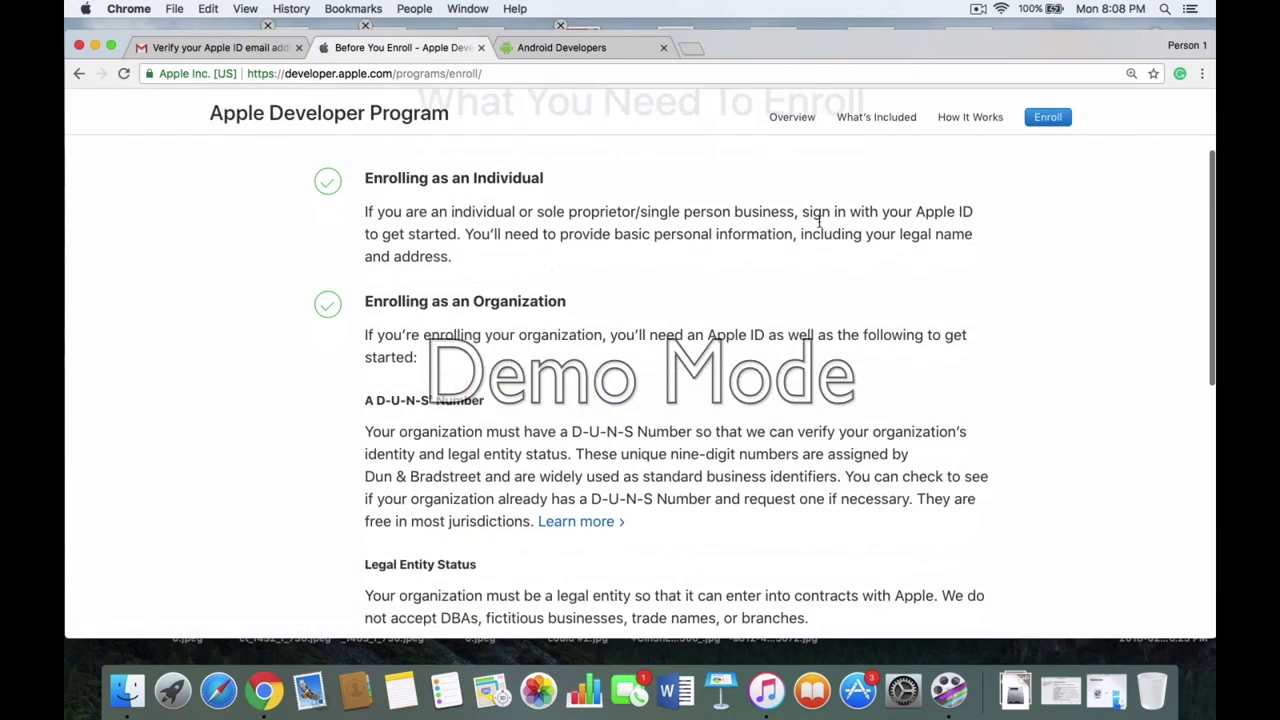
{"action": "scroll", "coordinate": [819, 221], "scroll_direction": "down", "scroll_amount": 10}
{"action": "left_click", "coordinate": [638, 252]}
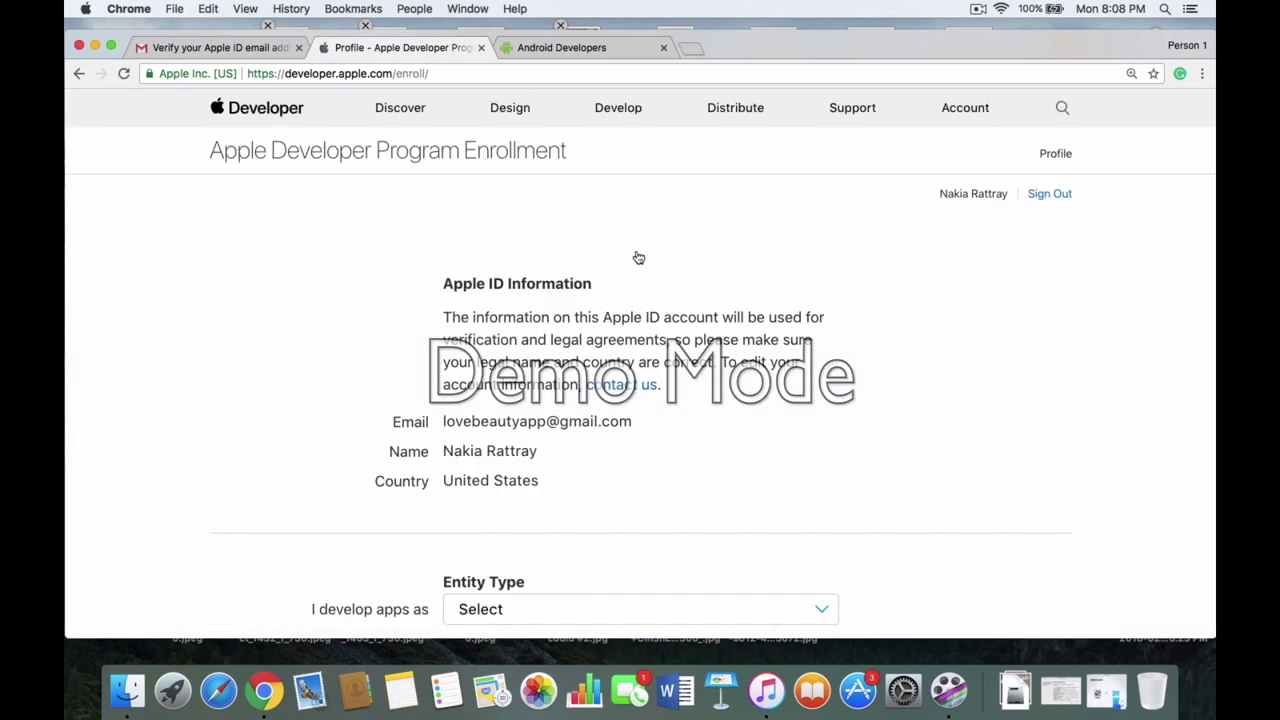
Choose Individual / Sole Proprietor / Single Person Business as the entity type and continue
{"action": "scroll", "coordinate": [638, 258], "scroll_direction": "down", "scroll_amount": 5}
{"action": "left_click", "coordinate": [564, 300]}
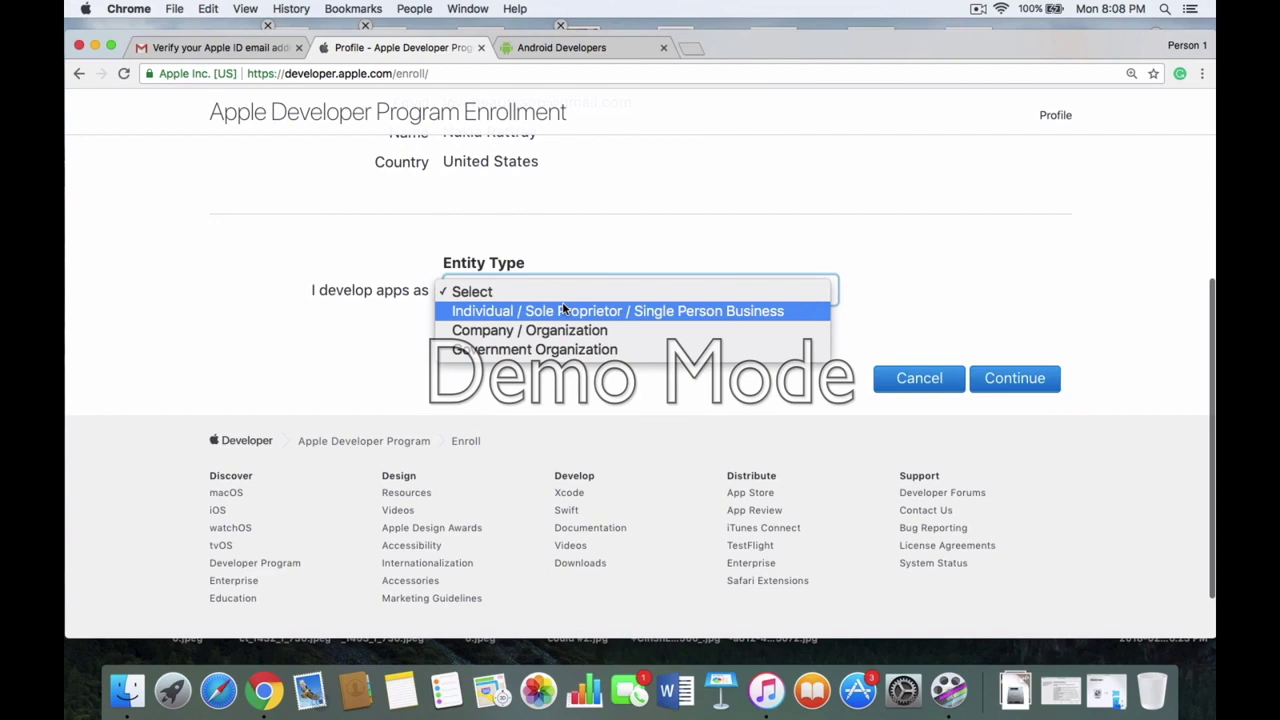
{"action": "left_click", "coordinate": [564, 317]}
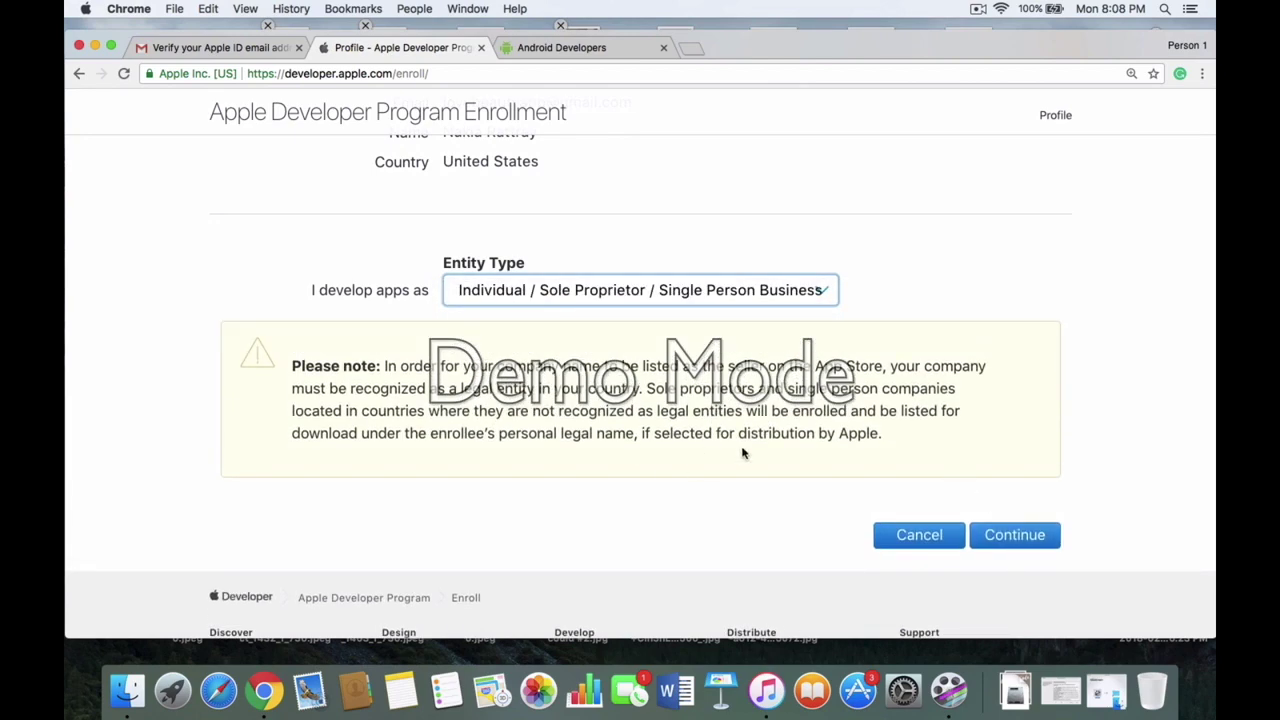
{"action": "left_click", "coordinate": [990, 548]}
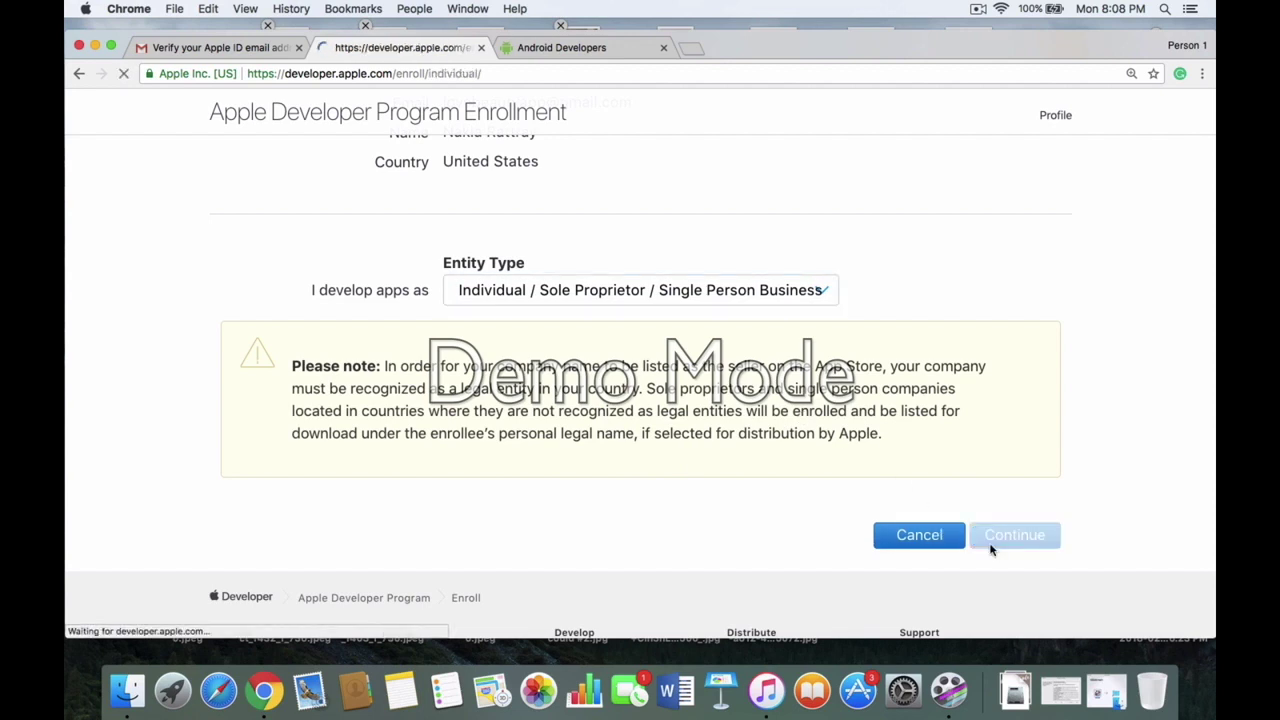
Choose country code 1, enter the contact phone number, then go to Address Line 2
{"action": "left_click", "coordinate": [500, 492]}
{"action": "left_click", "coordinate": [490, 501]}
{"action": "left_click", "coordinate": [545, 494]}
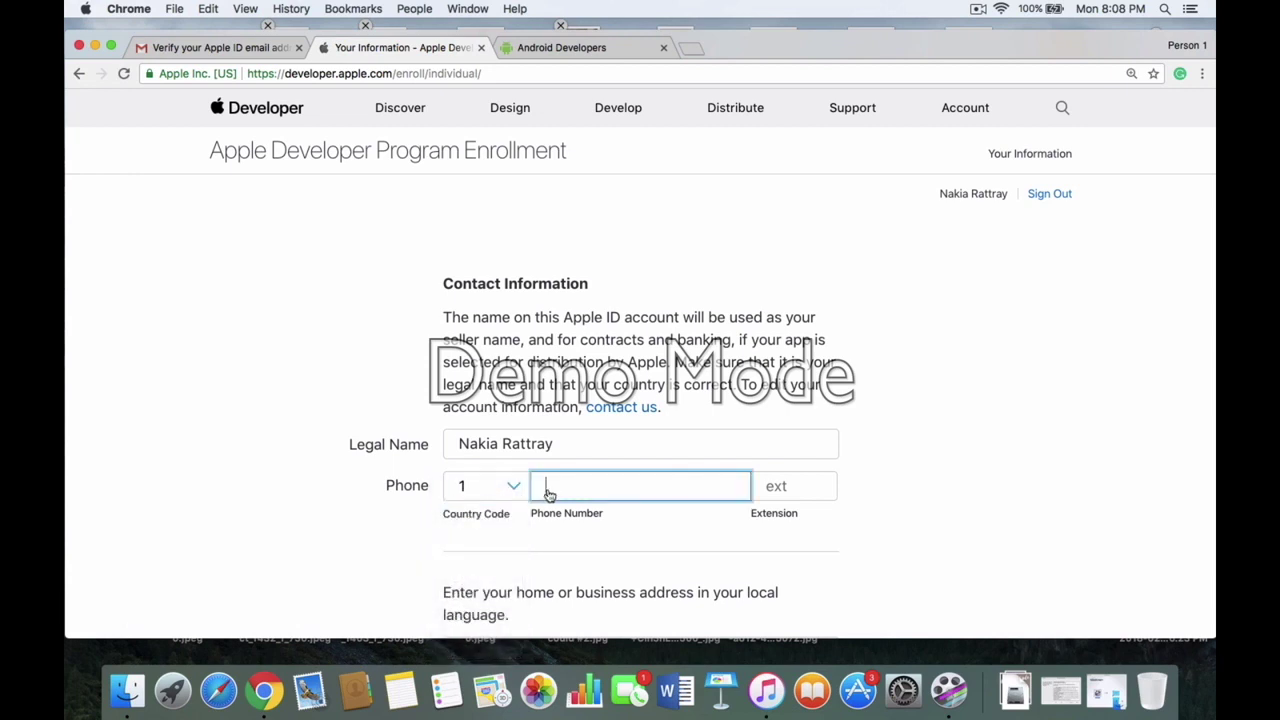
{"action": "scroll", "coordinate": [666, 443], "scroll_direction": "down", "scroll_amount": 5}
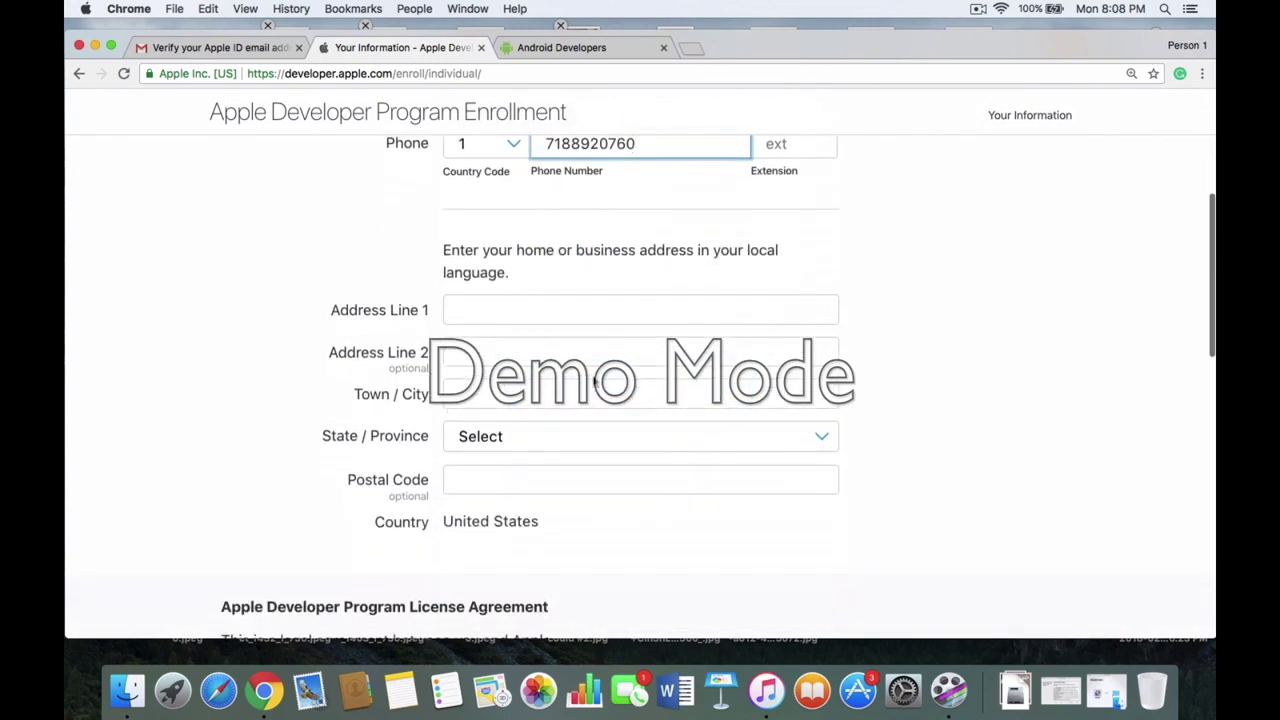
{"action": "left_click", "coordinate": [526, 353]}
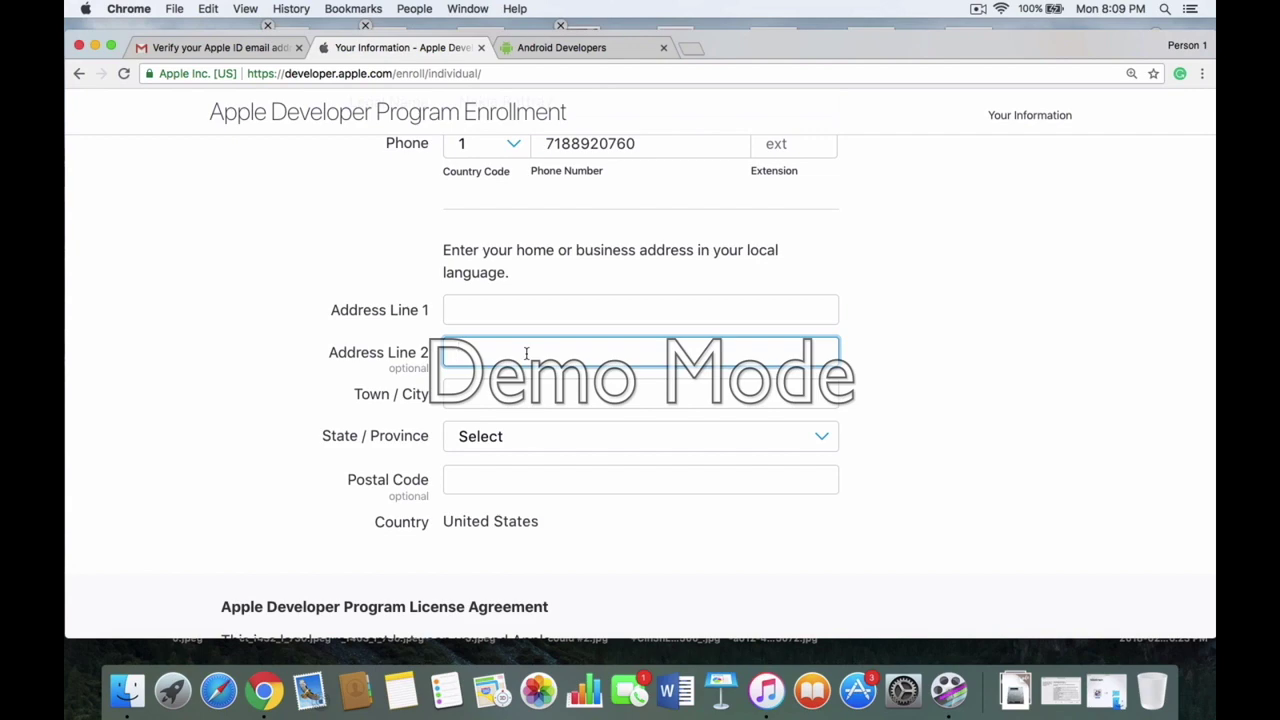
Read through the Apple Developer Program License Agreement and tick the agreement checkbox
{"action": "scroll", "coordinate": [816, 299], "scroll_direction": "down", "scroll_amount": 5}
{"action": "scroll", "coordinate": [808, 256], "scroll_direction": "down", "scroll_amount": 1}
{"action": "scroll", "coordinate": [790, 285], "scroll_direction": "up", "scroll_amount": 2}
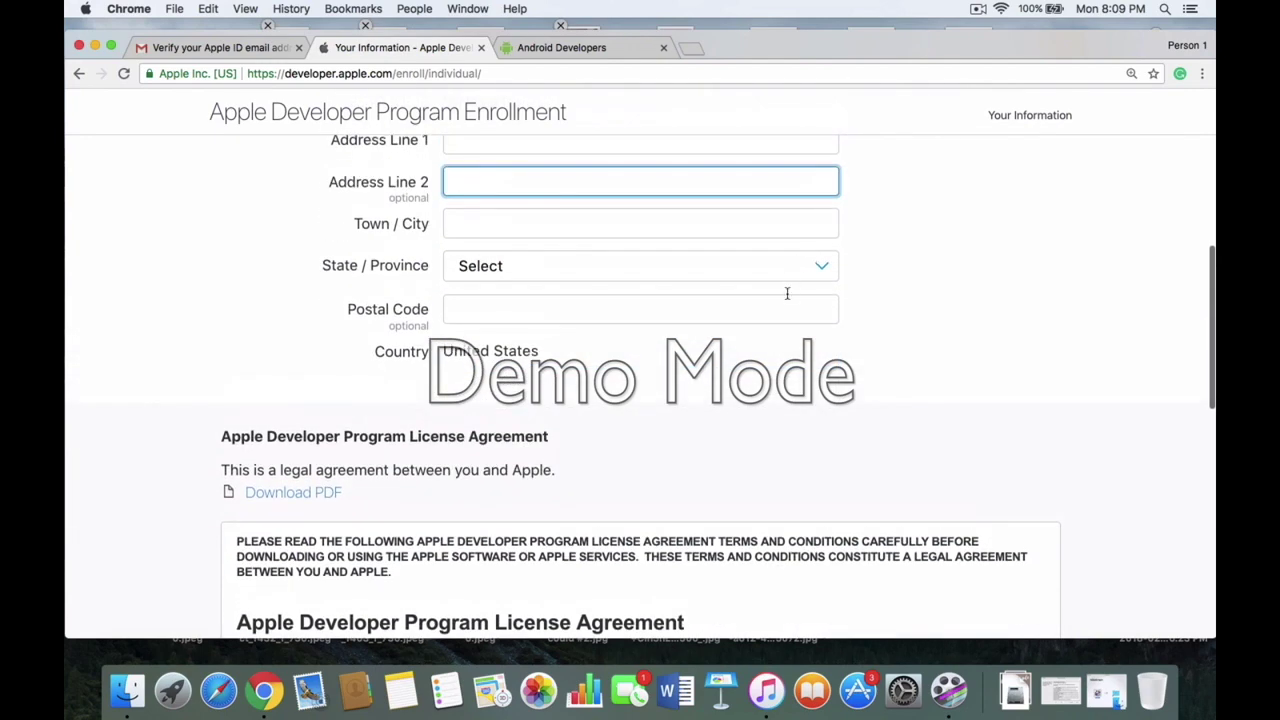
{"action": "scroll", "coordinate": [785, 300], "scroll_direction": "up", "scroll_amount": 1}
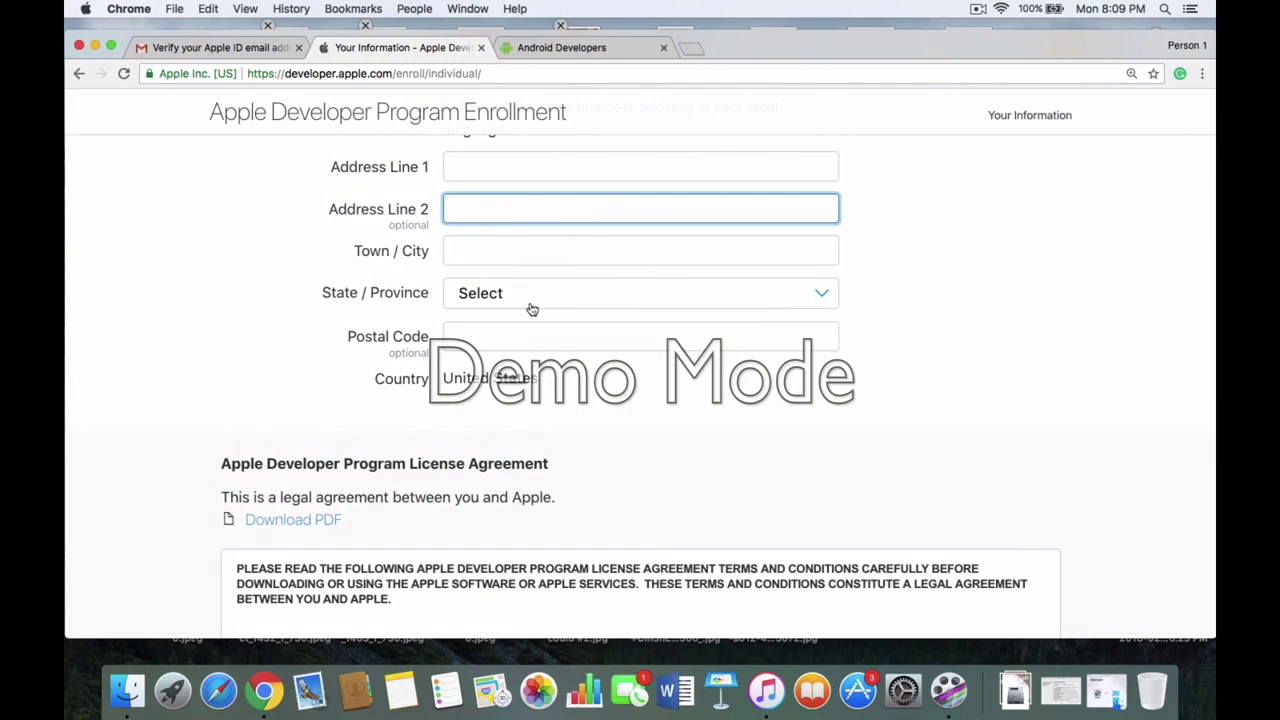
{"action": "scroll", "coordinate": [610, 453], "scroll_direction": "down", "scroll_amount": 4}
{"action": "scroll", "coordinate": [612, 456], "scroll_direction": "down", "scroll_amount": 10}
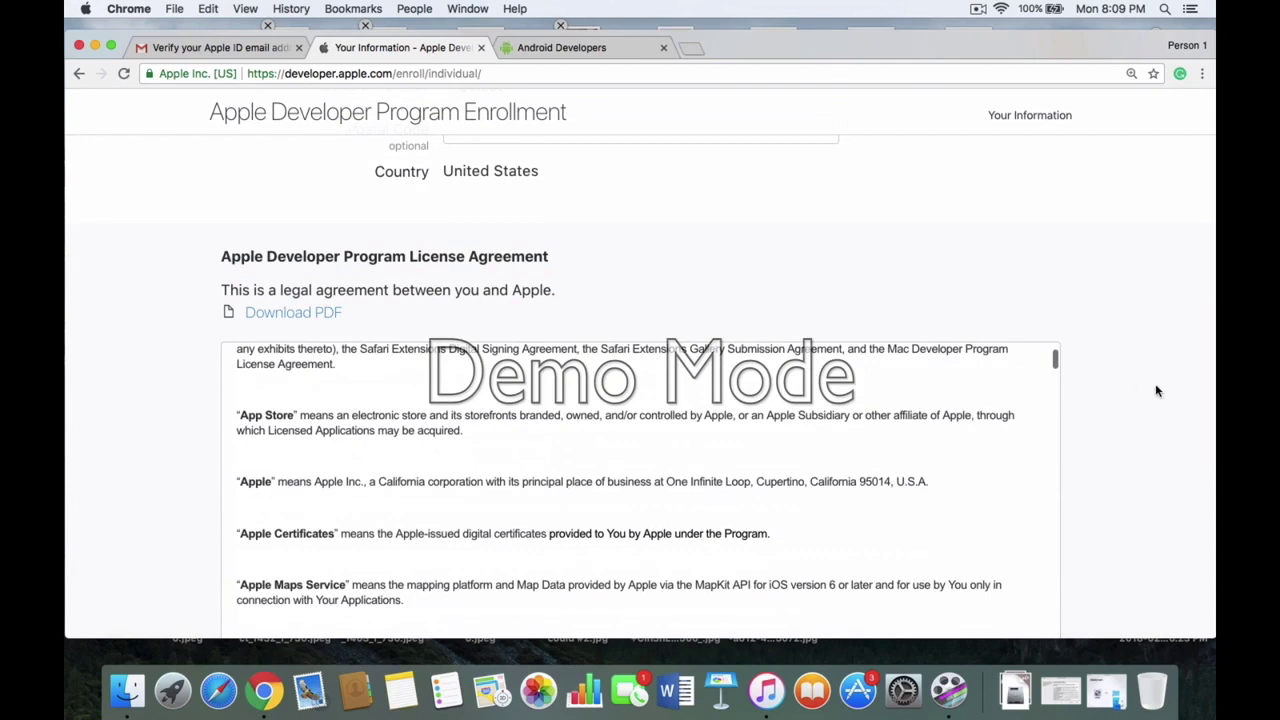
{"action": "scroll", "coordinate": [1155, 391], "scroll_direction": "down", "scroll_amount": 10}
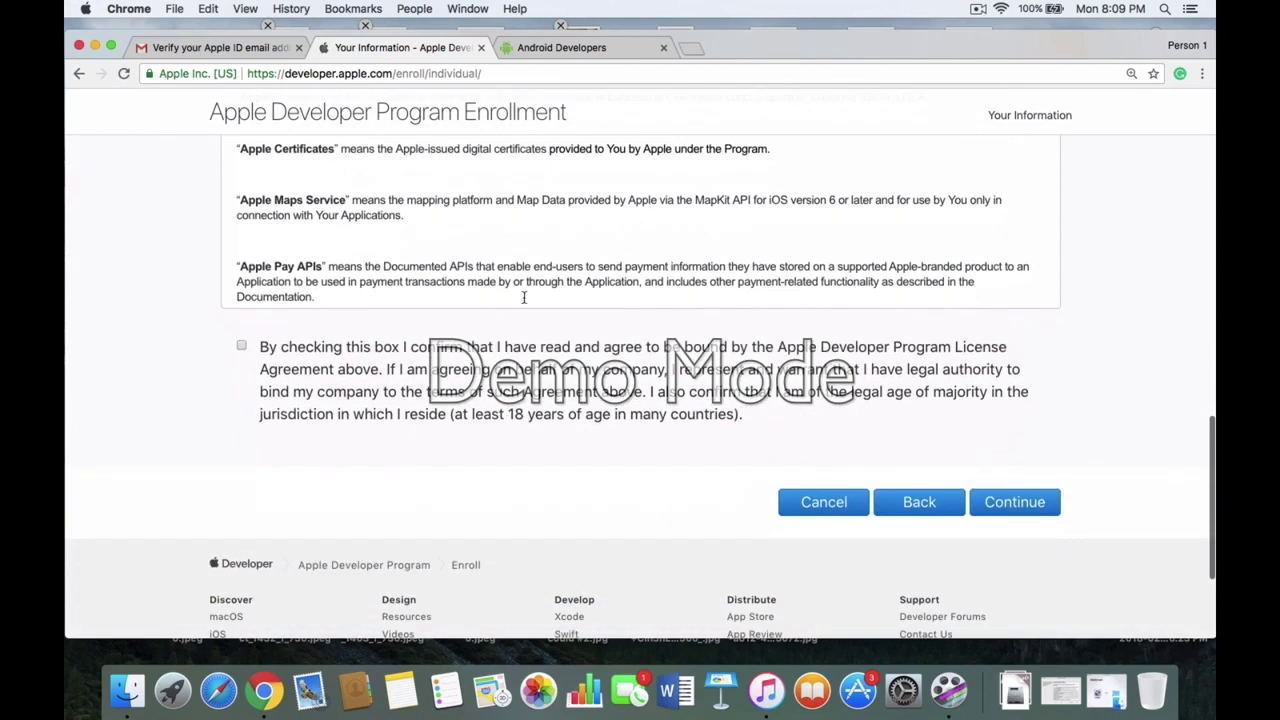
{"action": "left_click", "coordinate": [241, 346]}
Continue to the Purchase Details page for the US$ 99, one-year membership
{"action": "scroll", "coordinate": [726, 252], "scroll_direction": "down", "scroll_amount": 4}
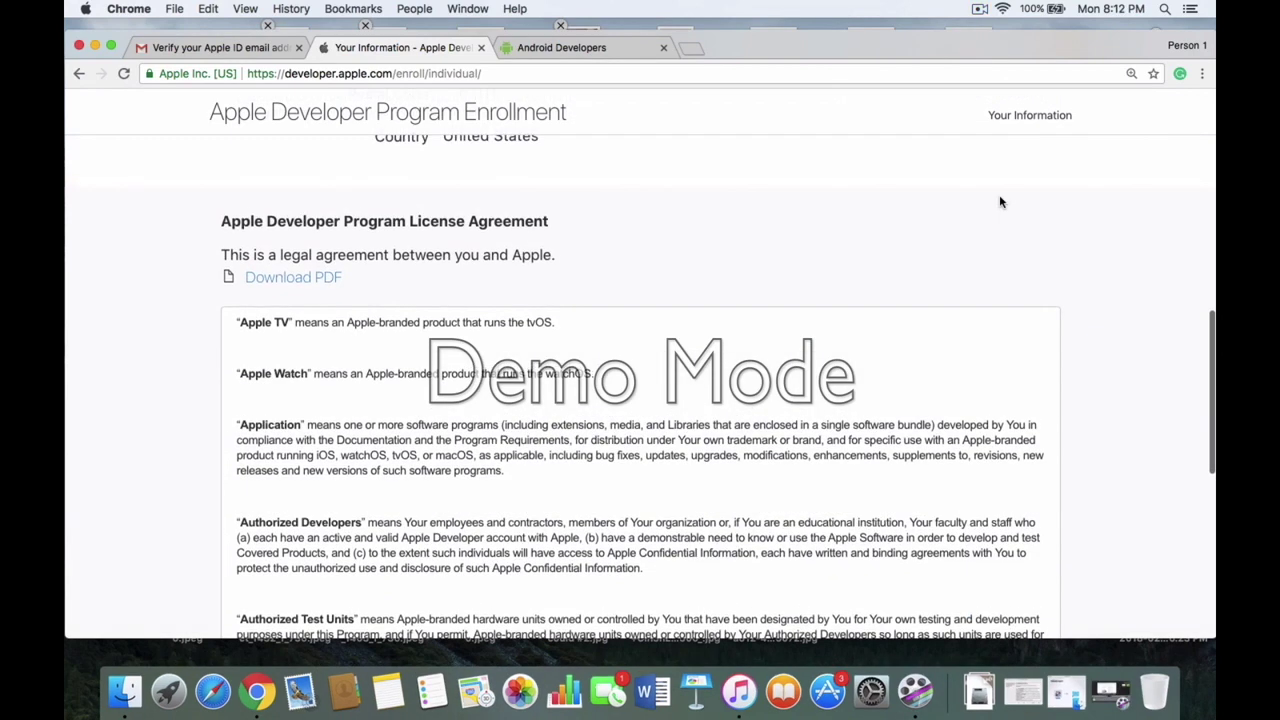
{"action": "scroll", "coordinate": [1000, 203], "scroll_direction": "down", "scroll_amount": 2}
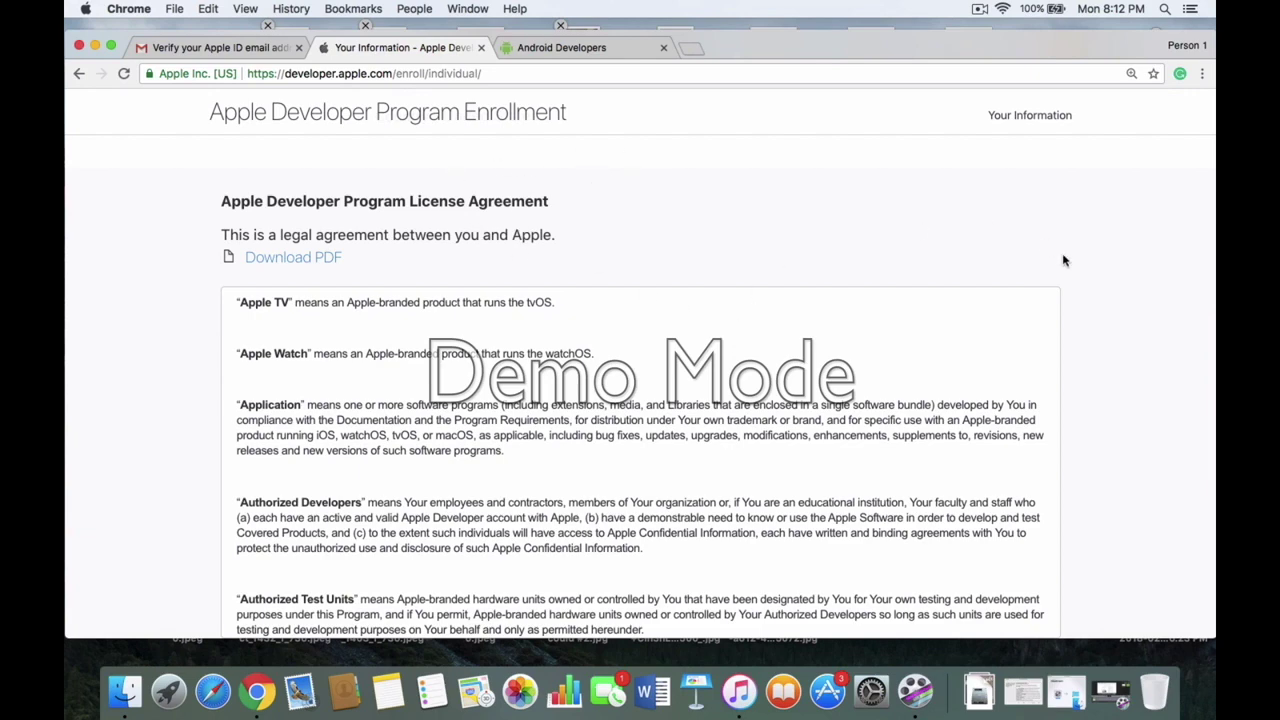
{"action": "scroll", "coordinate": [1174, 357], "scroll_direction": "down", "scroll_amount": 7}
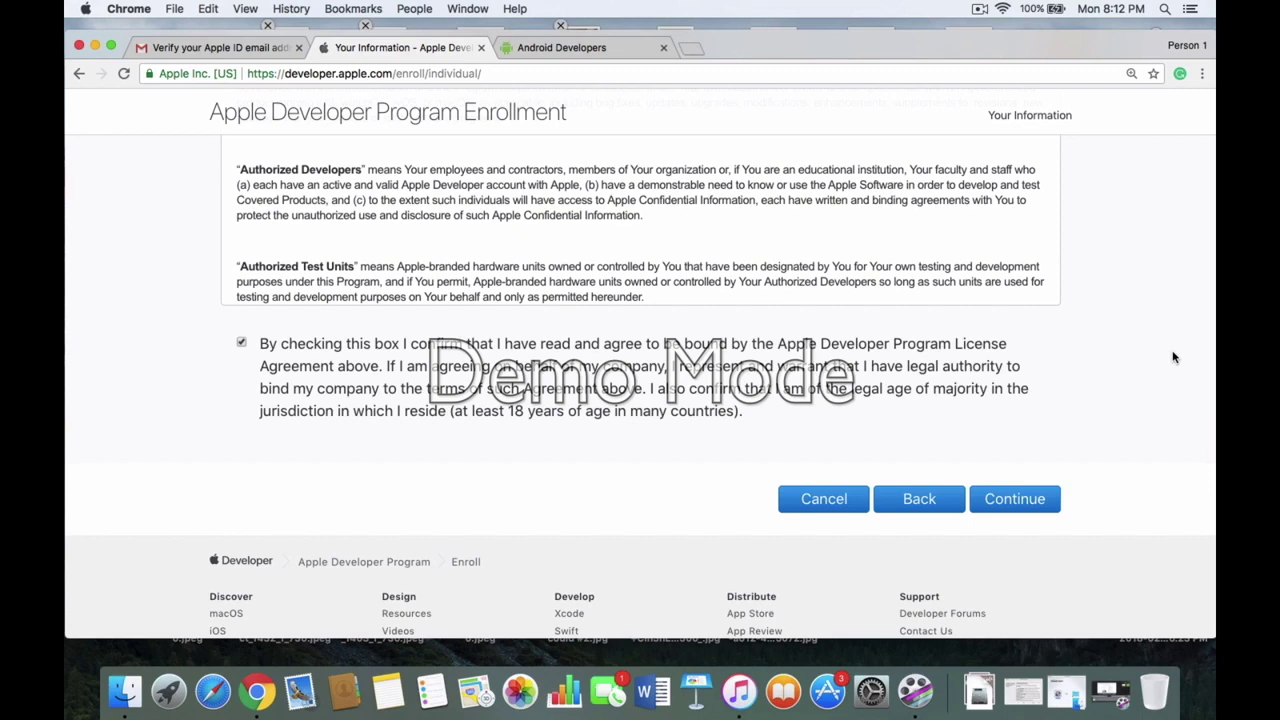
{"action": "left_click", "coordinate": [1014, 499]}
{"action": "scroll", "coordinate": [743, 322], "scroll_direction": "down", "scroll_amount": 3}
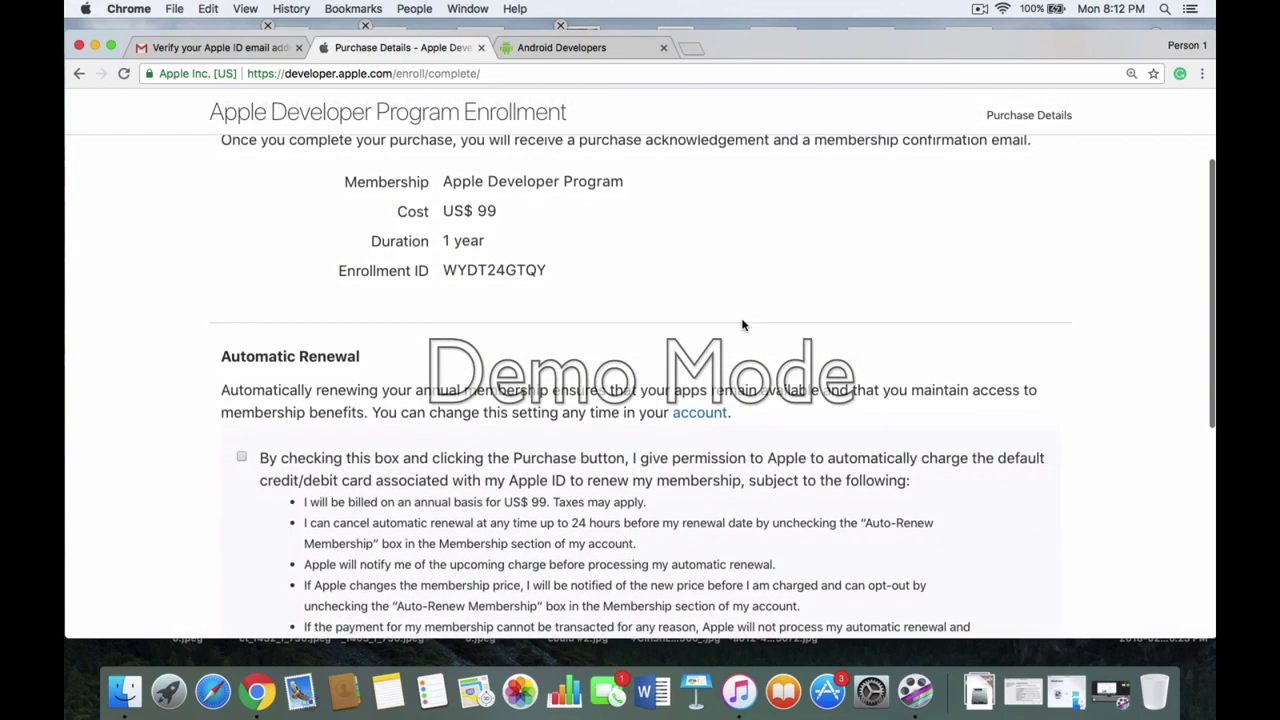
Turn on Automatic Renewal and purchase the US$ 99 membership
{"action": "scroll", "coordinate": [743, 324], "scroll_direction": "down", "scroll_amount": 2}
{"action": "scroll", "coordinate": [711, 277], "scroll_direction": "down", "scroll_amount": 1}
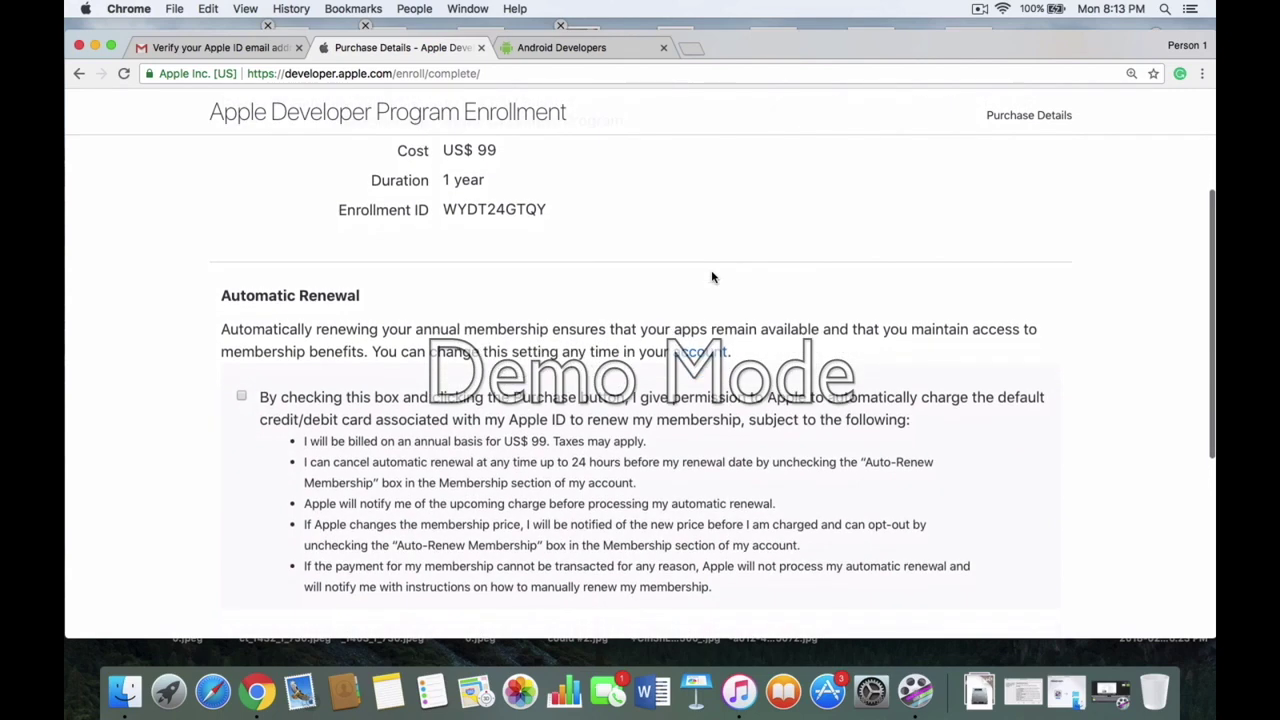
{"action": "scroll", "coordinate": [503, 250], "scroll_direction": "down", "scroll_amount": 2}
{"action": "left_click", "coordinate": [242, 354]}
{"action": "scroll", "coordinate": [679, 395], "scroll_direction": "down", "scroll_amount": 4}
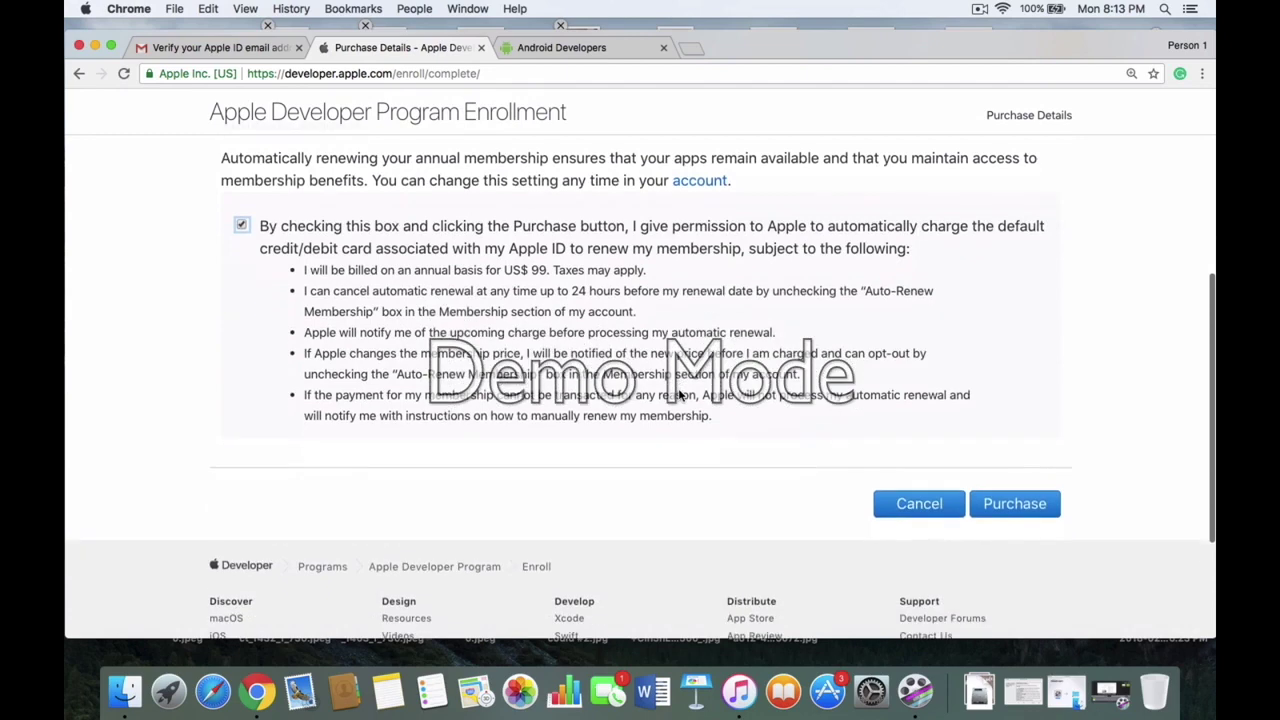
{"action": "left_click", "coordinate": [996, 506]}
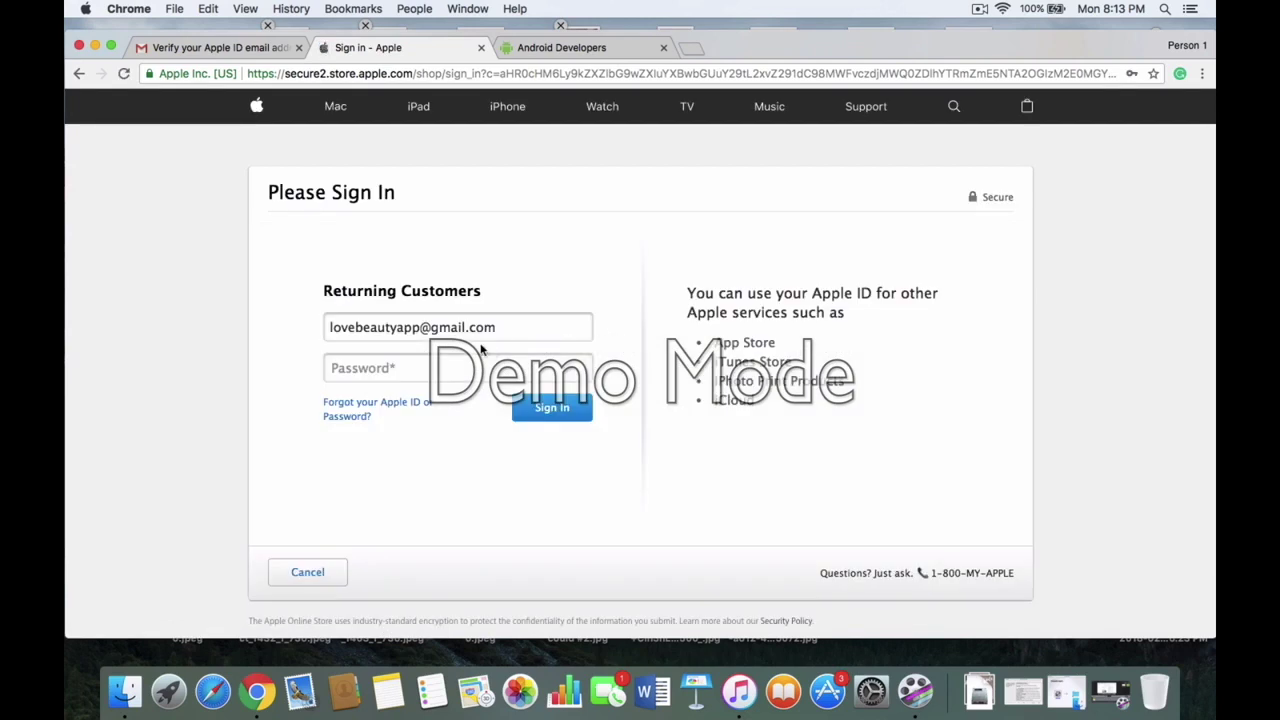
Sign in to the Apple Store with the Apple ID password
{"action": "left_click", "coordinate": [455, 368]}
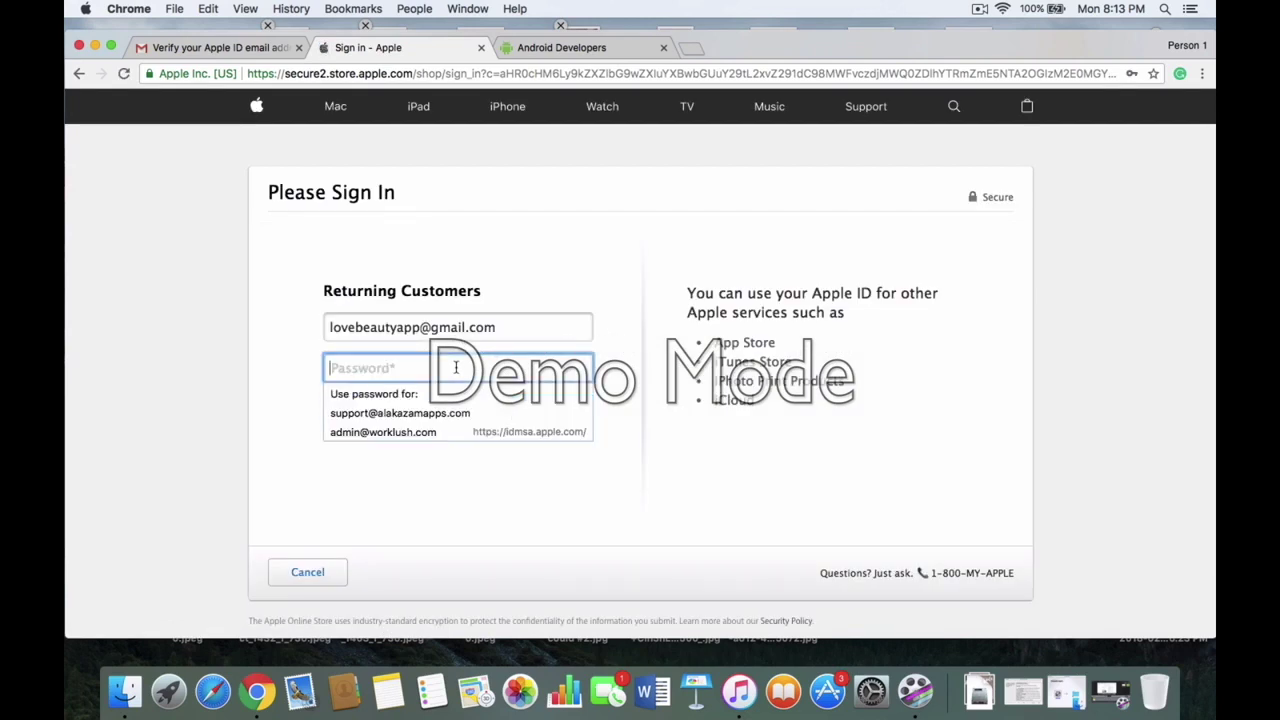
{"action": "type", "text": "••••••"}
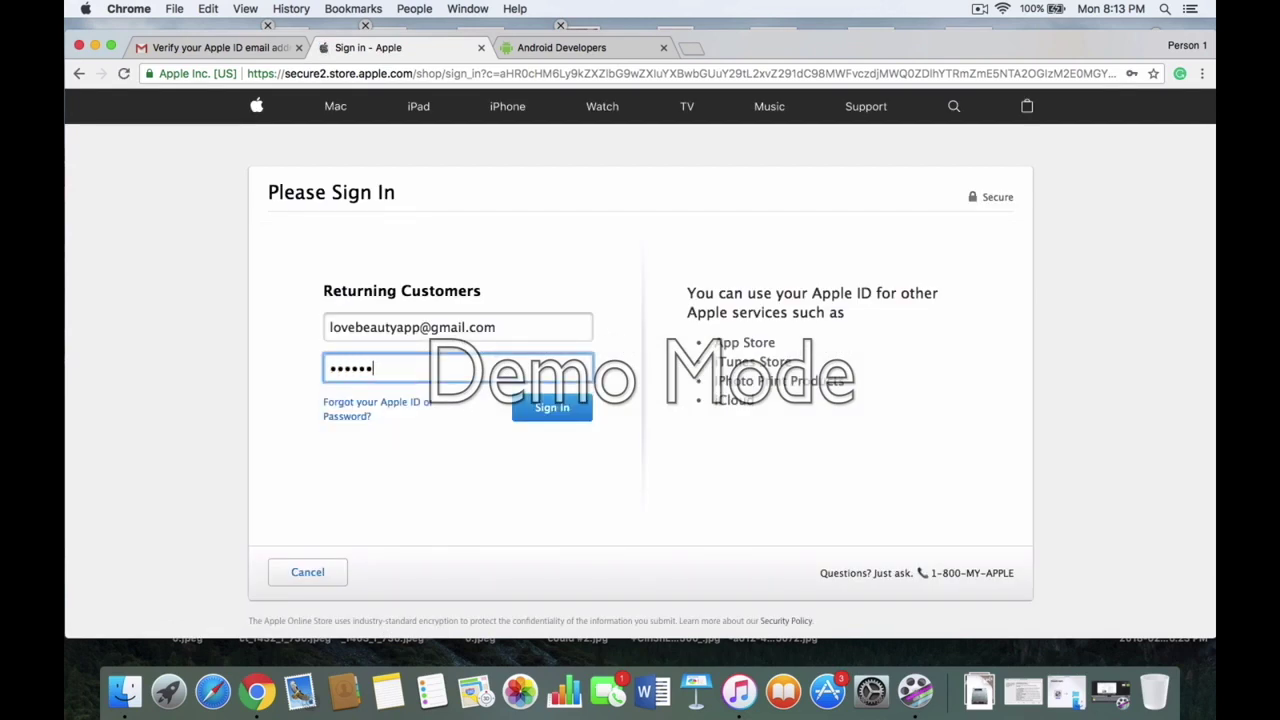
{"action": "type", "text": "••••"}
{"action": "left_click", "coordinate": [556, 410]}
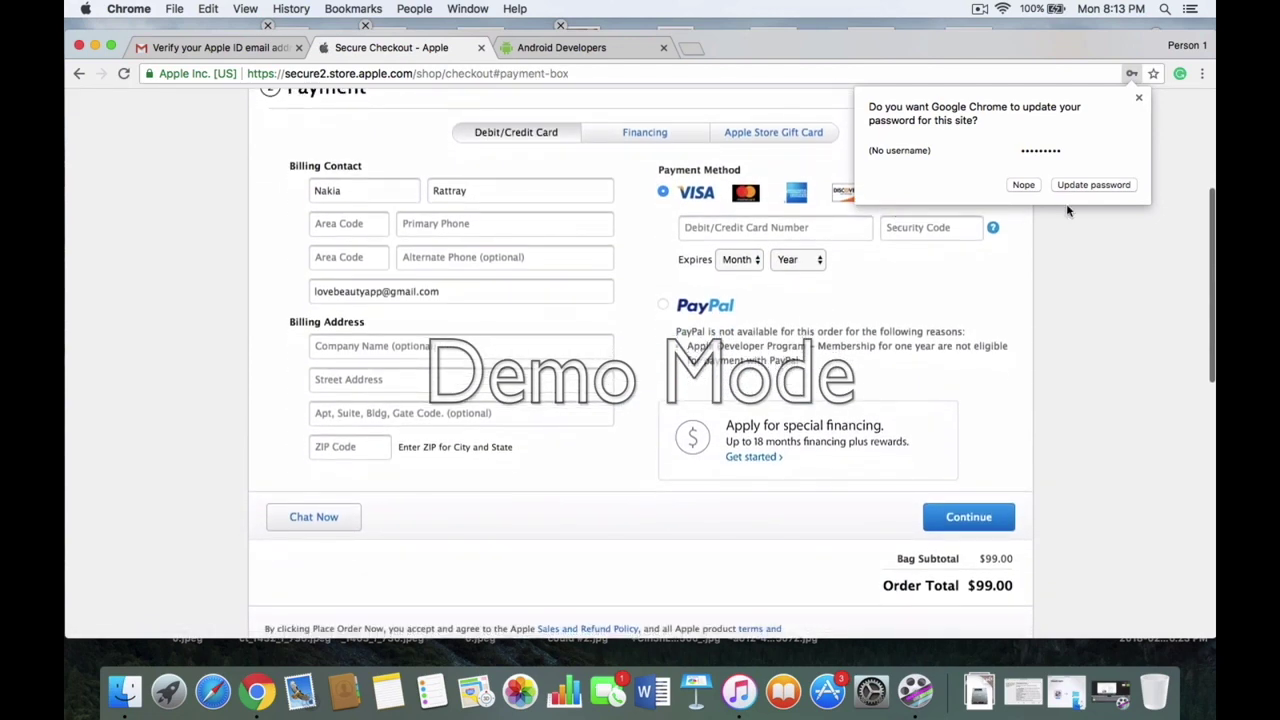
Decline Chrome's password update and enter the billing street address on the checkout form
{"action": "left_click", "coordinate": [1023, 185]}
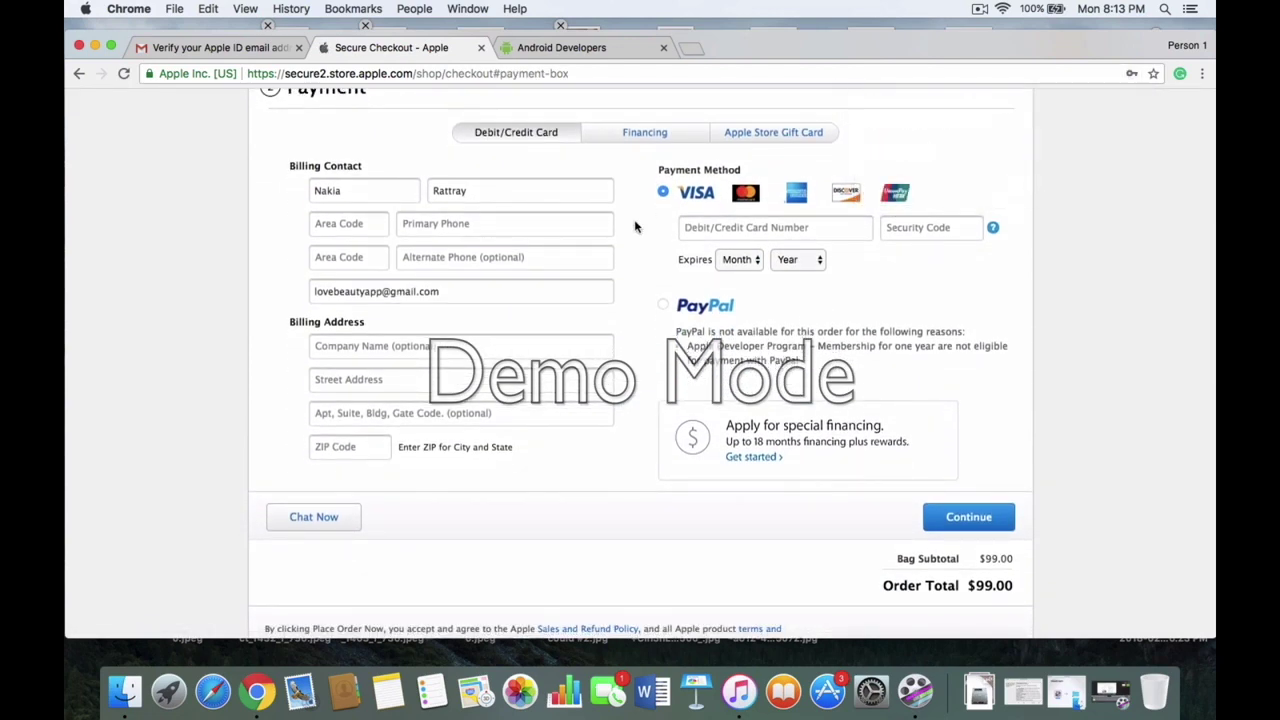
{"action": "scroll", "coordinate": [323, 229], "scroll_direction": "down", "scroll_amount": 3}
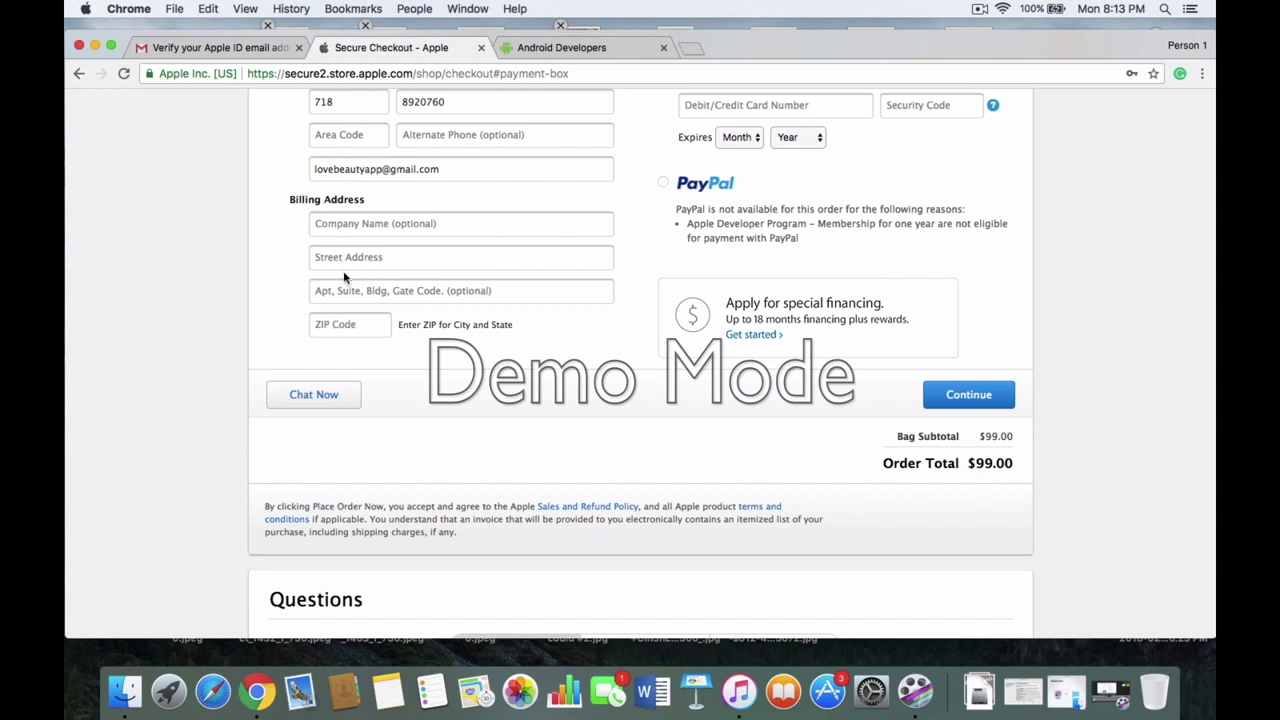
{"action": "left_click", "coordinate": [341, 262]}
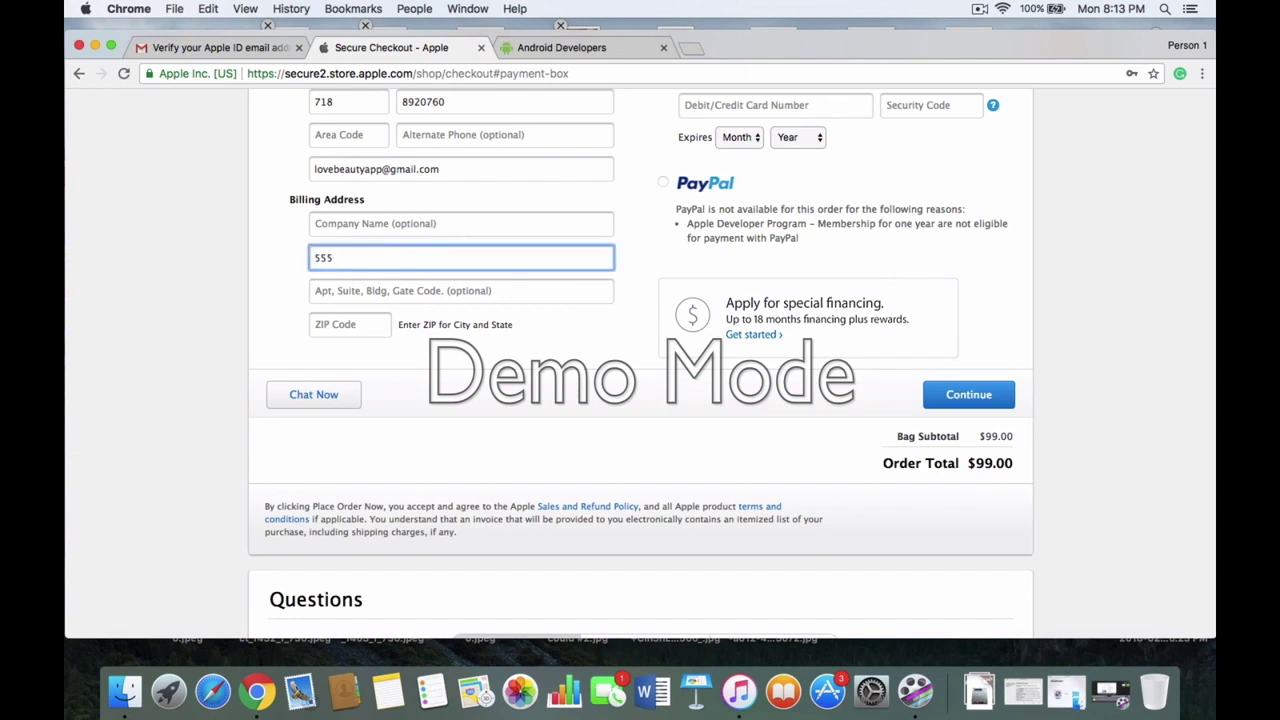
{"action": "scroll", "coordinate": [571, 266], "scroll_direction": "down", "scroll_amount": 1}
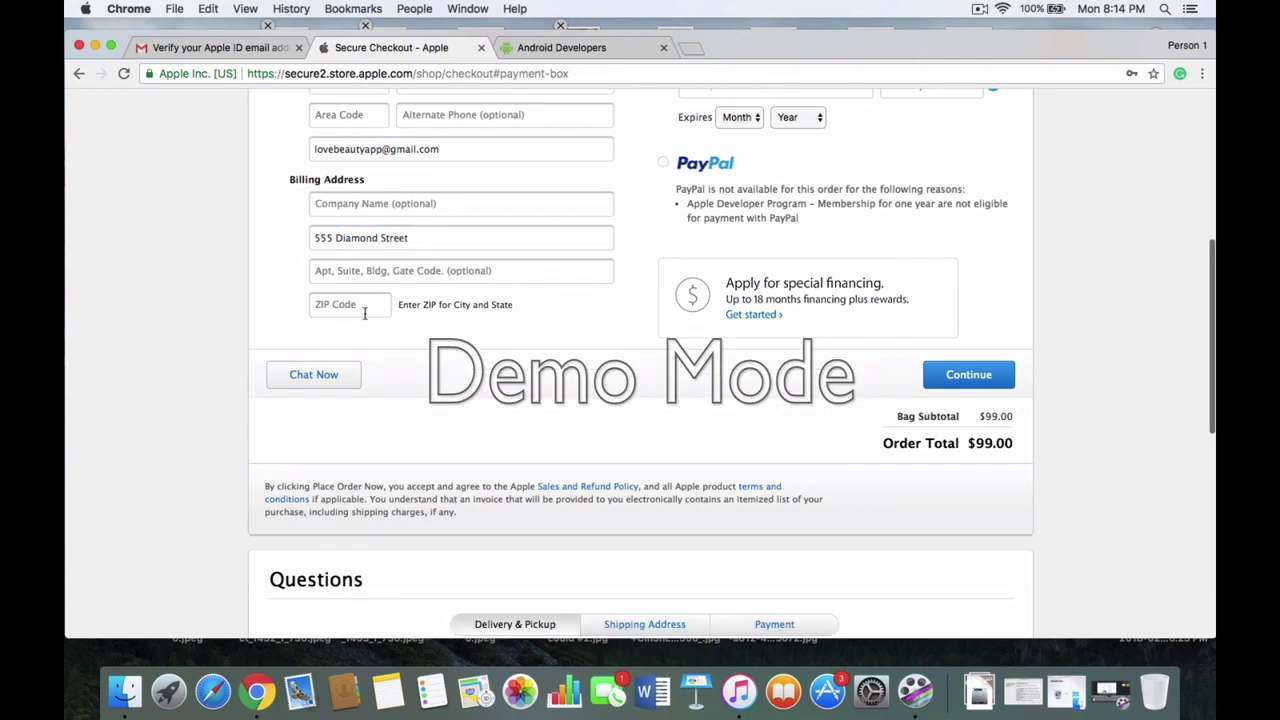
{"action": "scroll", "coordinate": [737, 236], "scroll_direction": "down", "scroll_amount": 2}
{"action": "scroll", "coordinate": [737, 236], "scroll_direction": "up", "scroll_amount": 5}
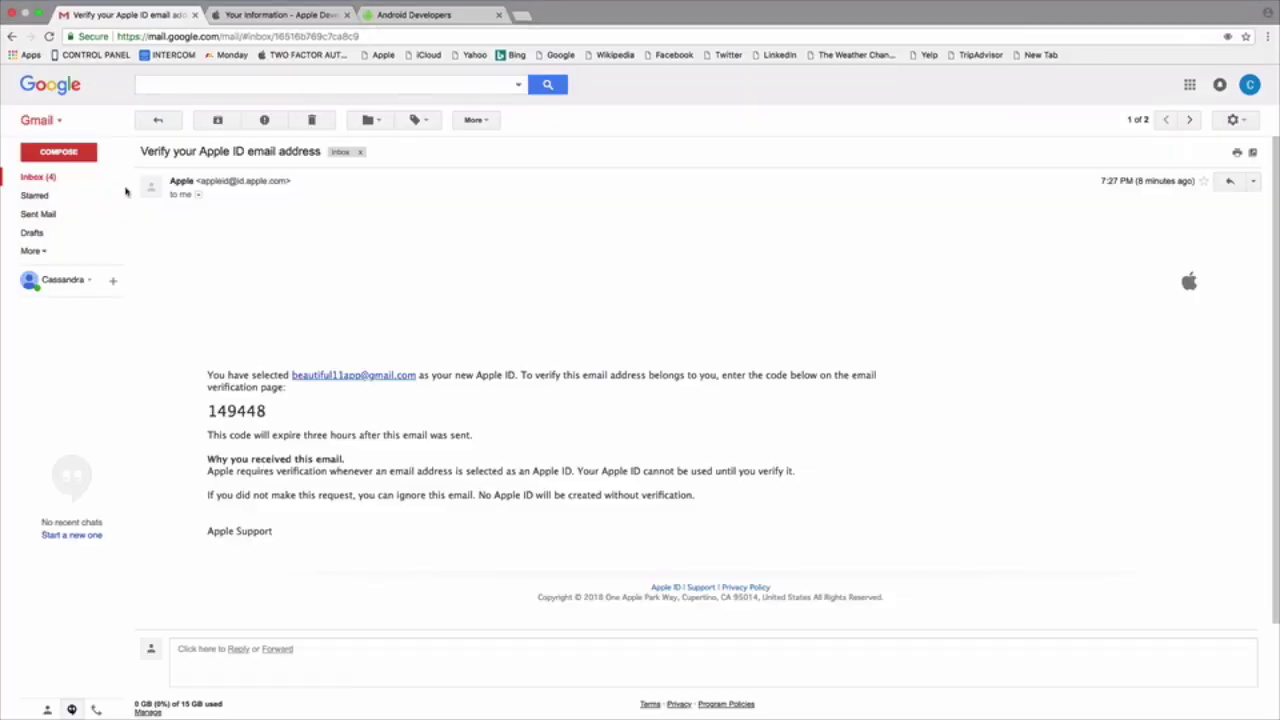
Open Apple's 'Two-factor authentication enabled' email from the inbox and dismiss the calendar tip
{"action": "left_click", "coordinate": [36, 176]}
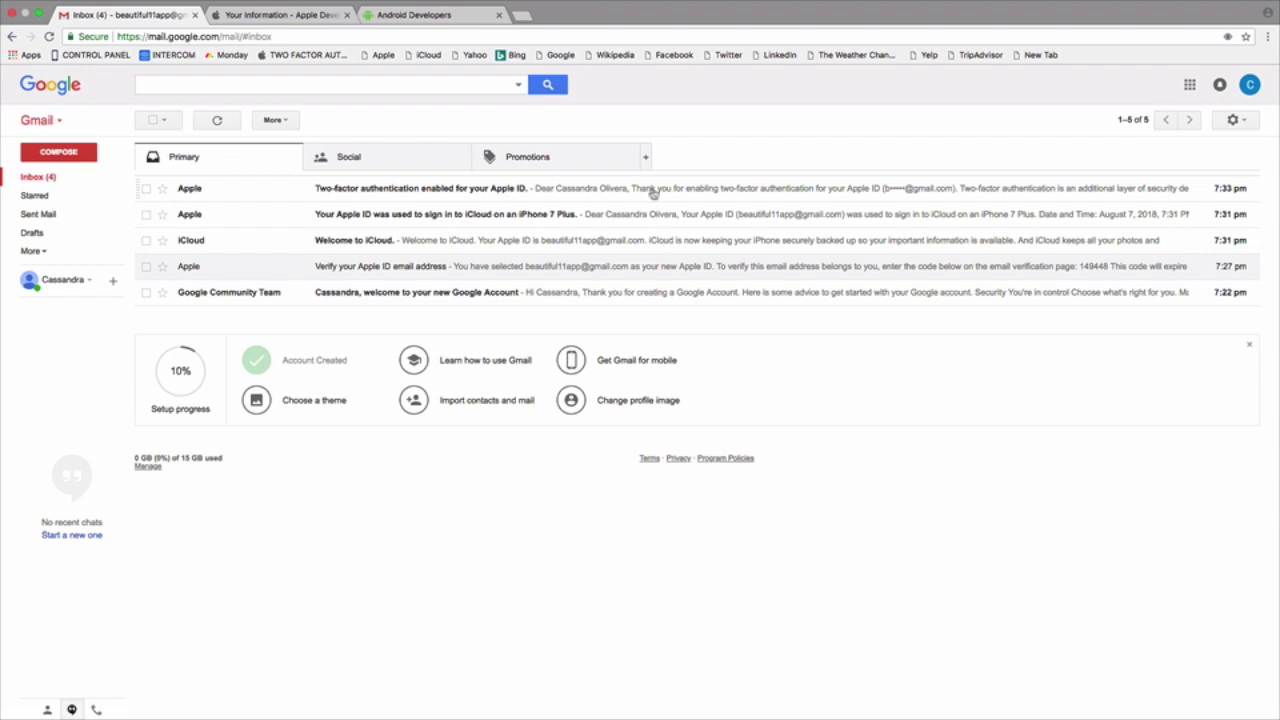
{"action": "left_click", "coordinate": [652, 190]}
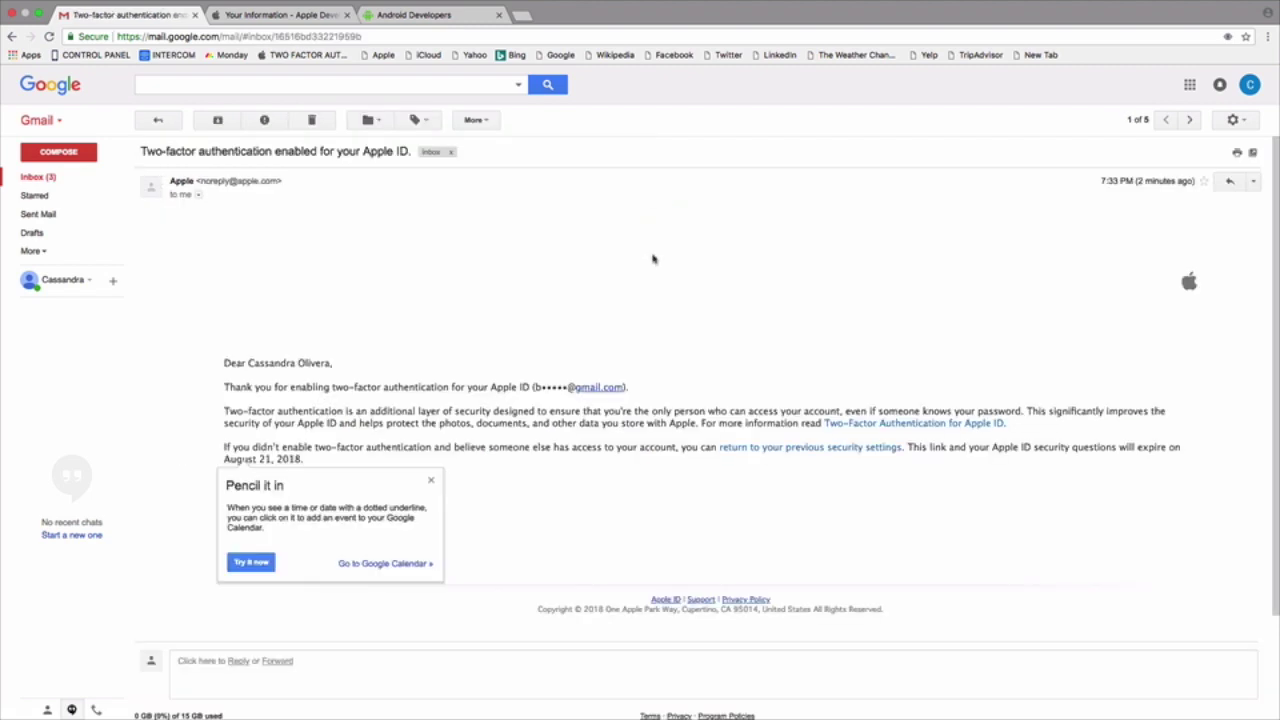
{"action": "left_click", "coordinate": [430, 483]}
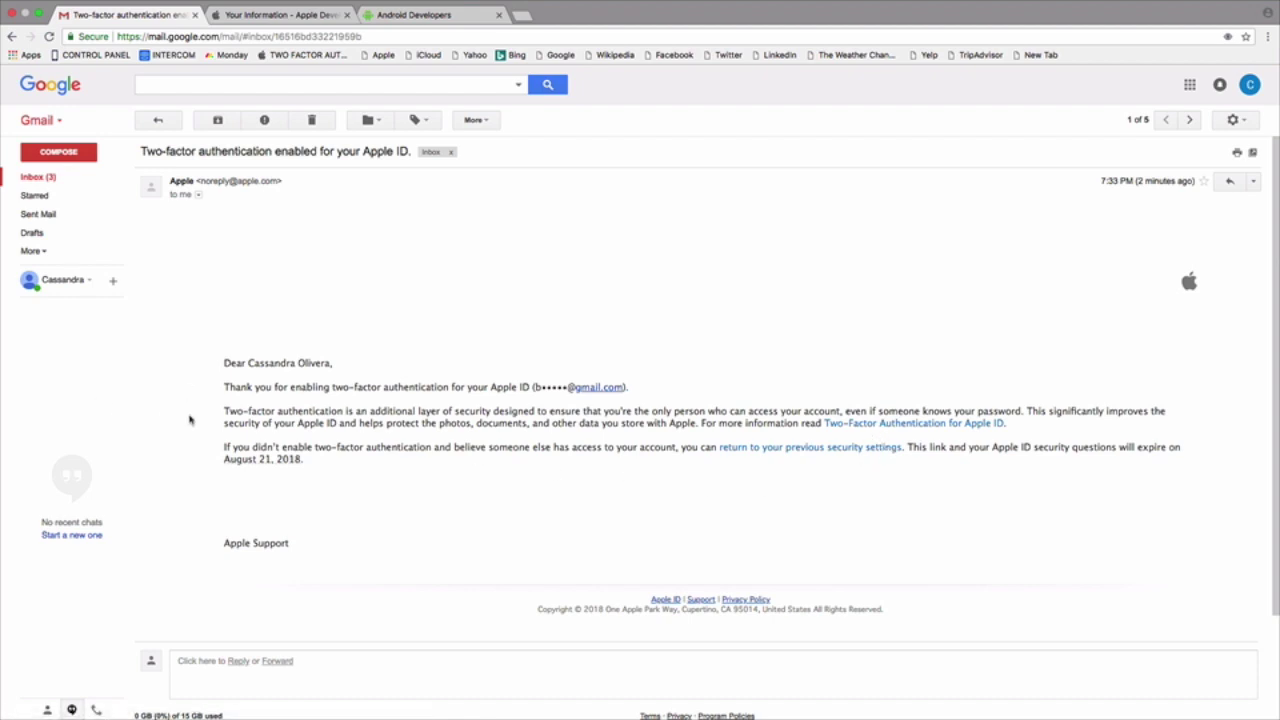
Highlight phrases in the email's last paragraph to read them
{"action": "mouse_move", "coordinate": [253, 458]}
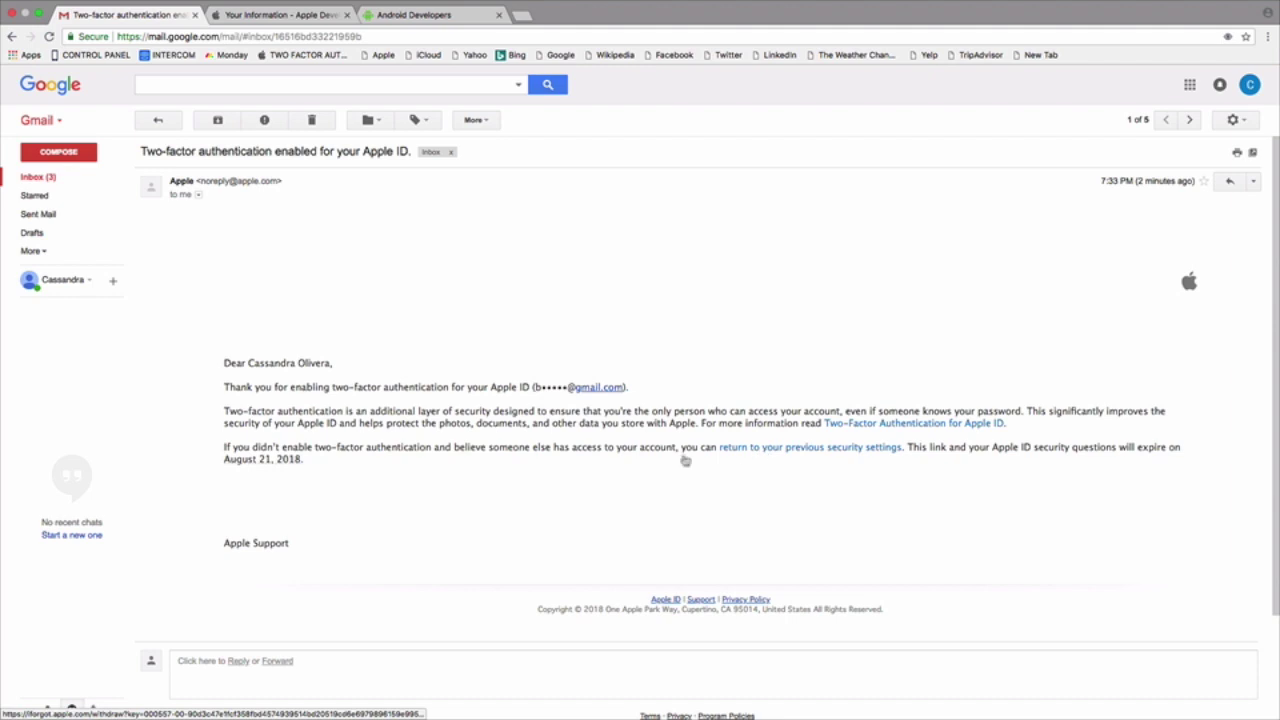
{"action": "left_click_drag", "start_coordinate": [316, 447], "coordinate": [500, 447]}
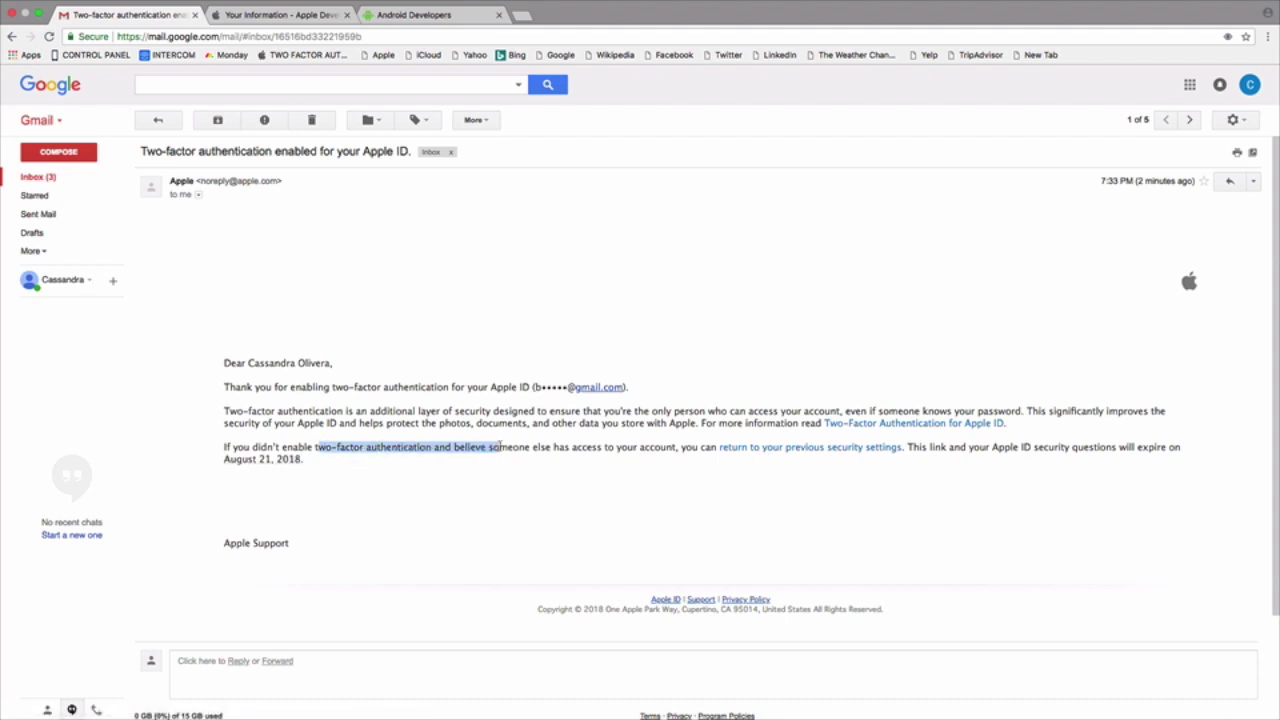
{"action": "left_click", "coordinate": [500, 447]}
{"action": "left_click_drag", "start_coordinate": [226, 447], "coordinate": [436, 447]}
{"action": "left_click", "coordinate": [516, 449]}
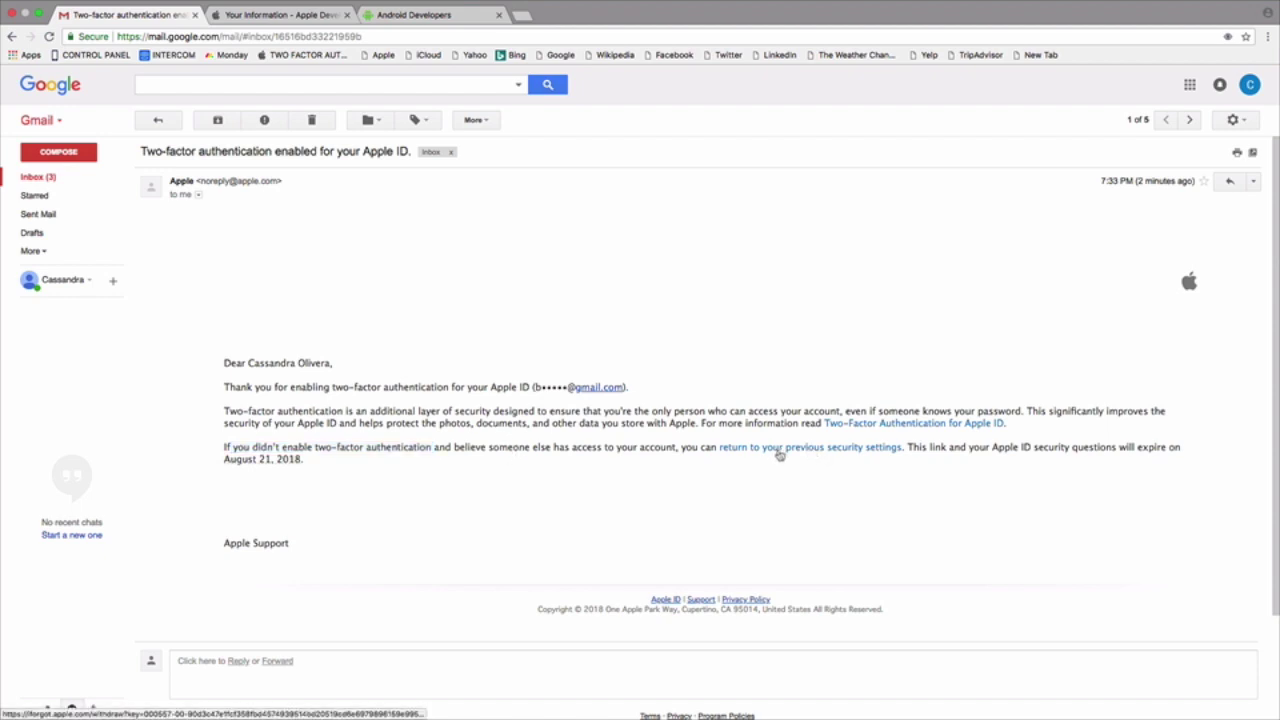
Follow the link to restore previous security settings and enter a new password
{"action": "left_click", "coordinate": [780, 448]}
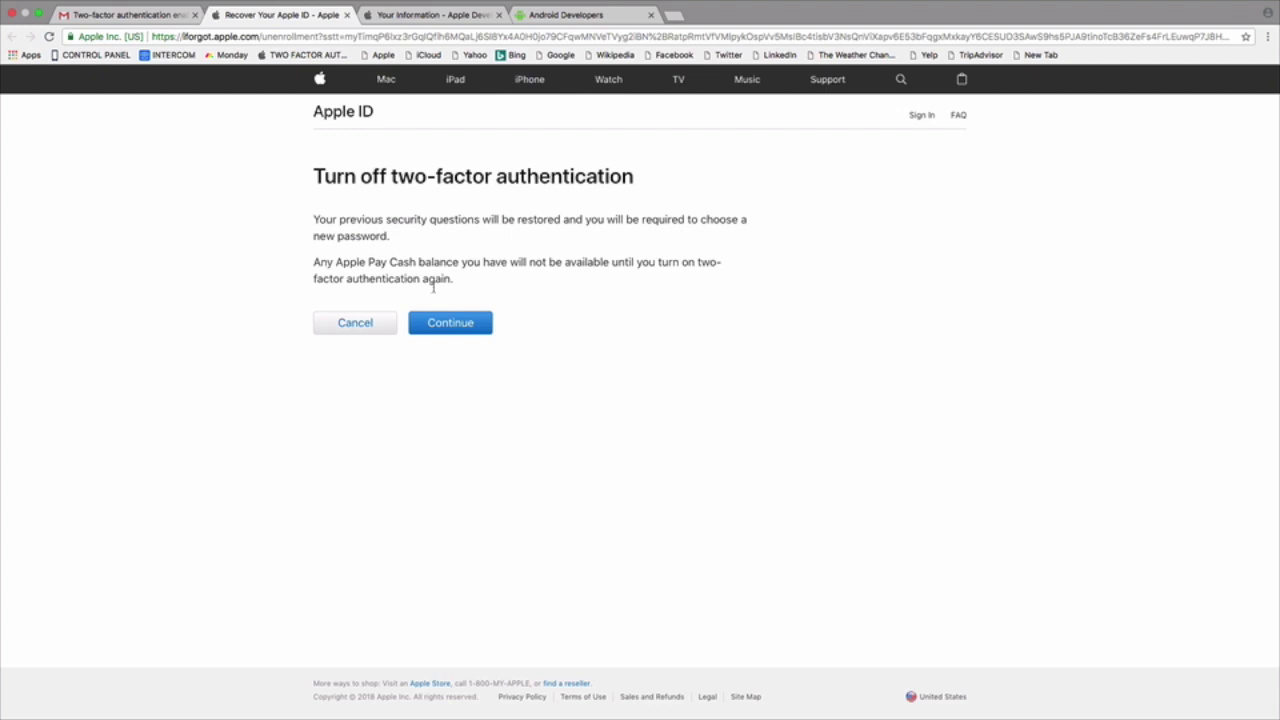
{"action": "left_click", "coordinate": [437, 323]}
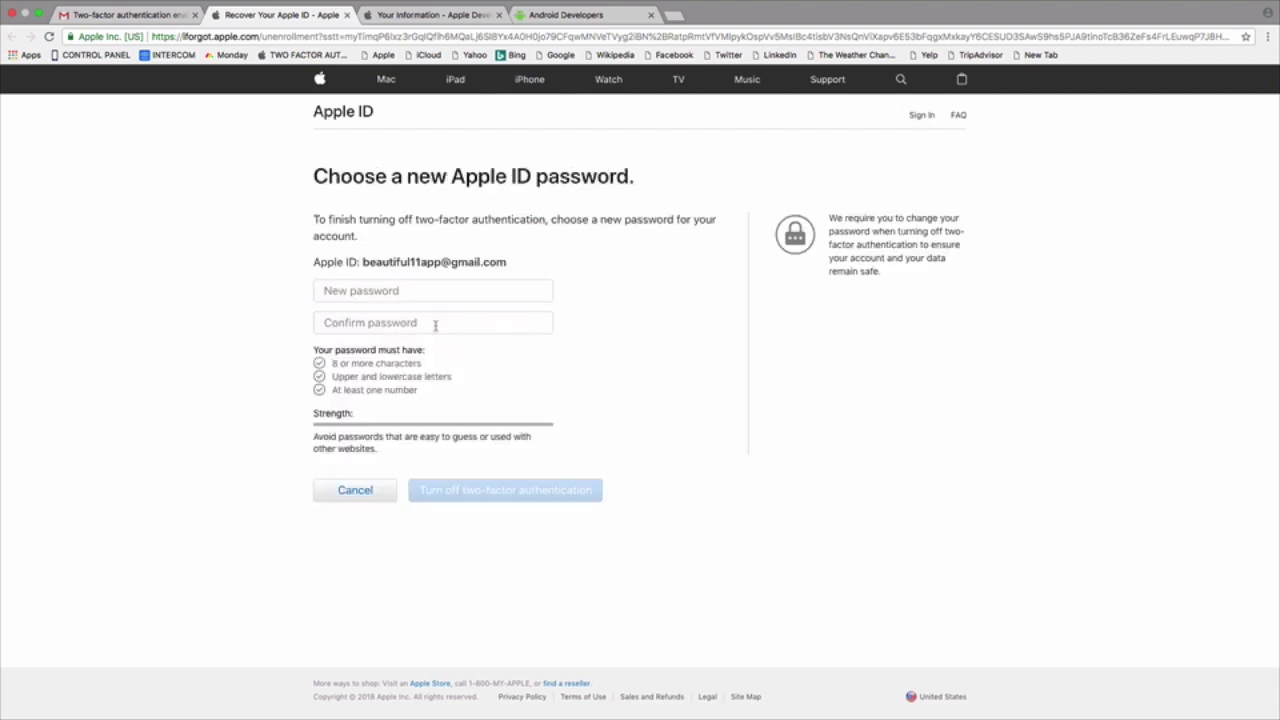
{"action": "left_click", "coordinate": [436, 296]}
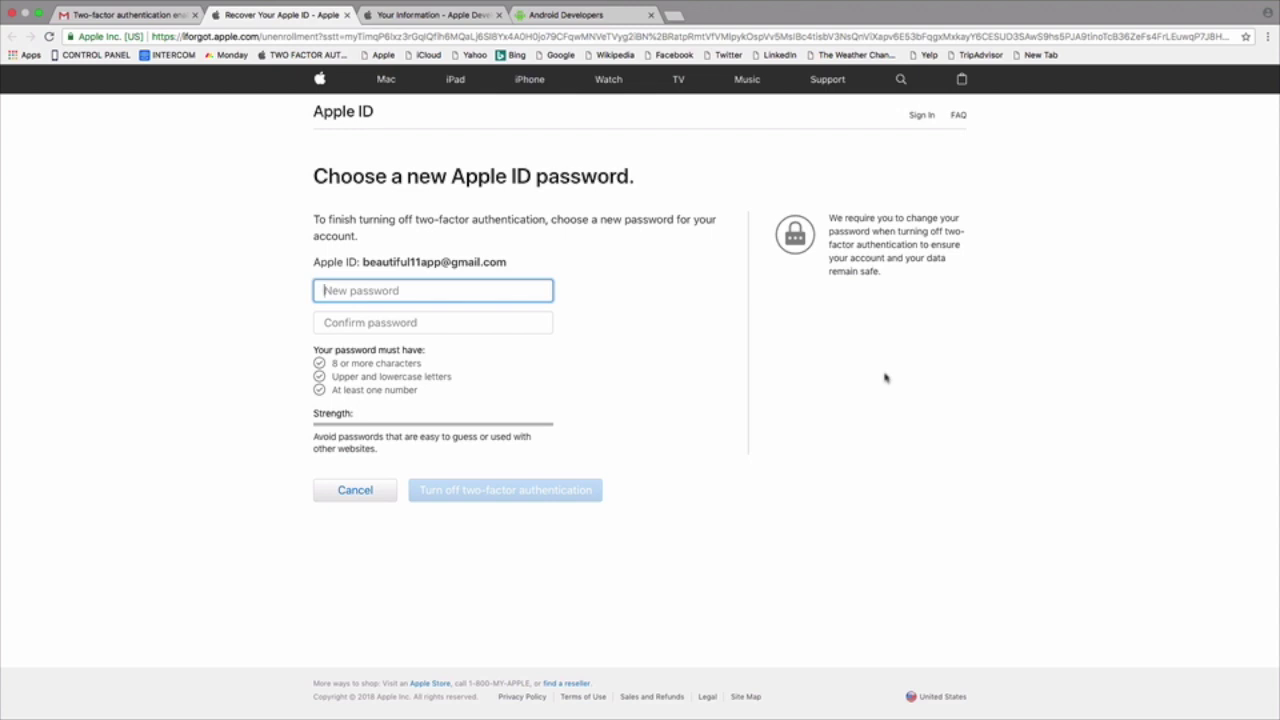
{"action": "type", "text": "a"}
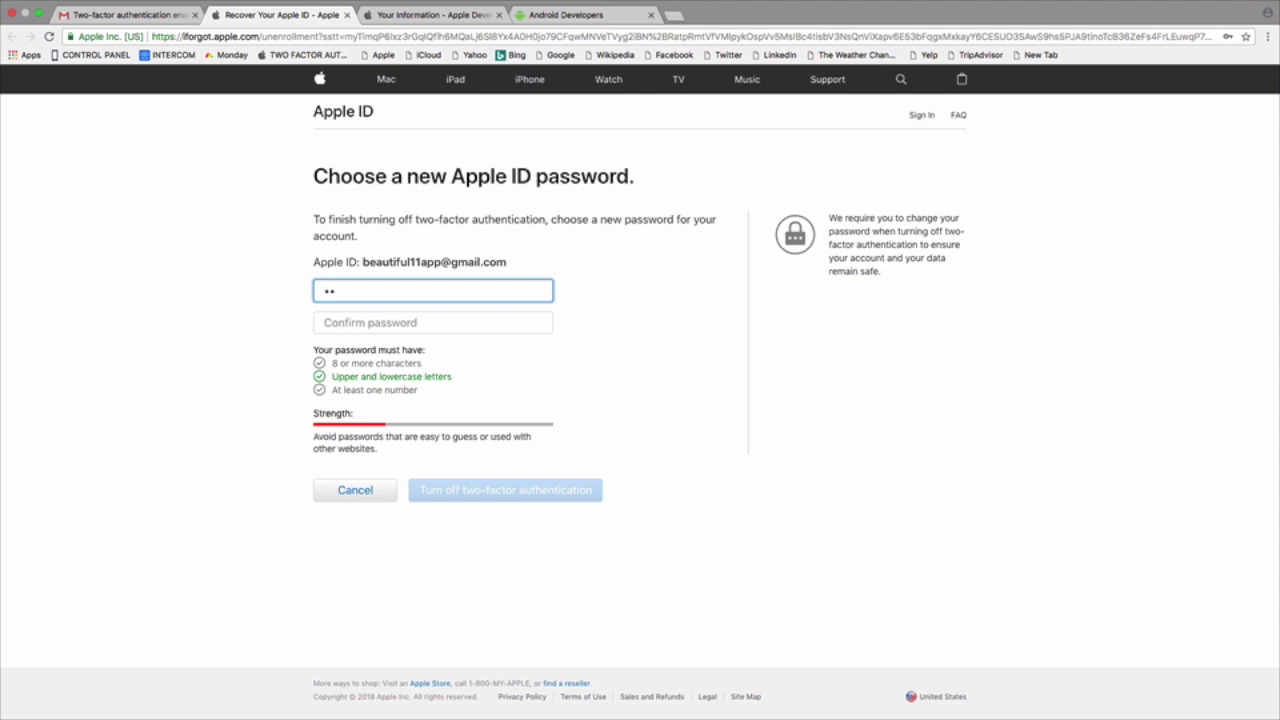
{"action": "key", "text": "BackSpace"}
{"action": "key", "text": "BackSpace"}
Confirm the new password and turn off two-factor authentication
{"action": "left_click", "coordinate": [402, 322]}
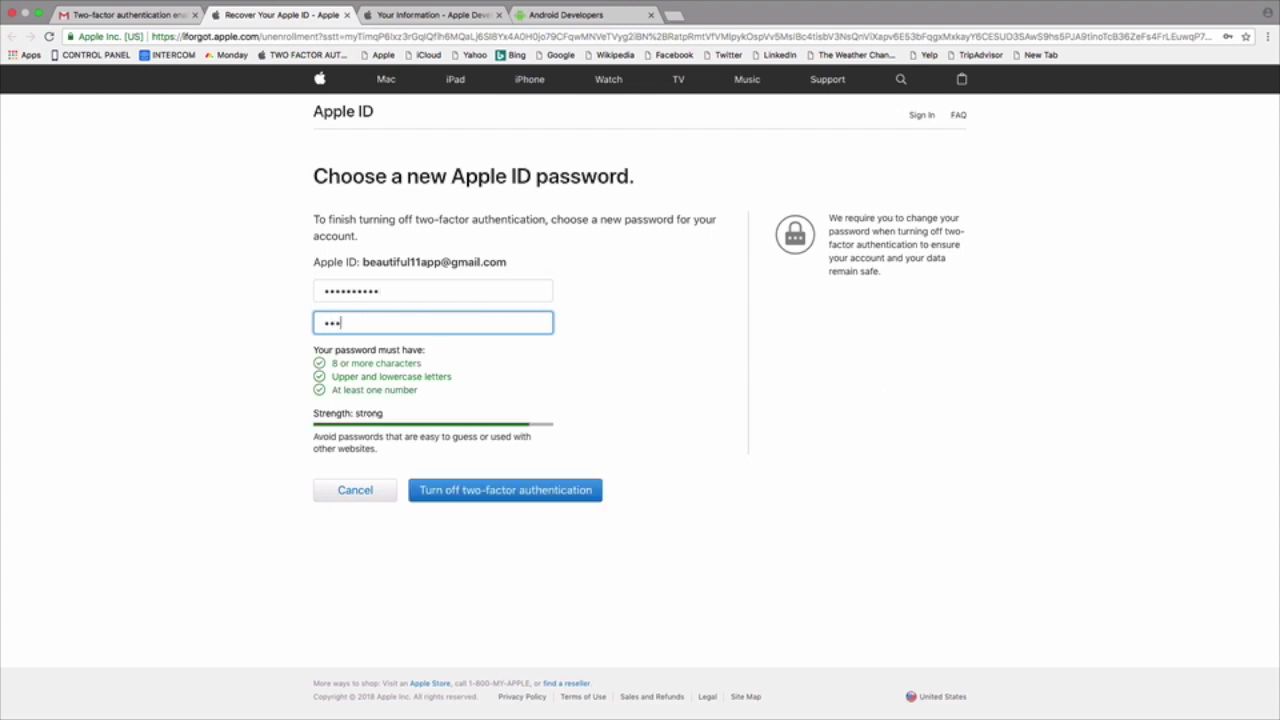
{"action": "left_click", "coordinate": [456, 497]}
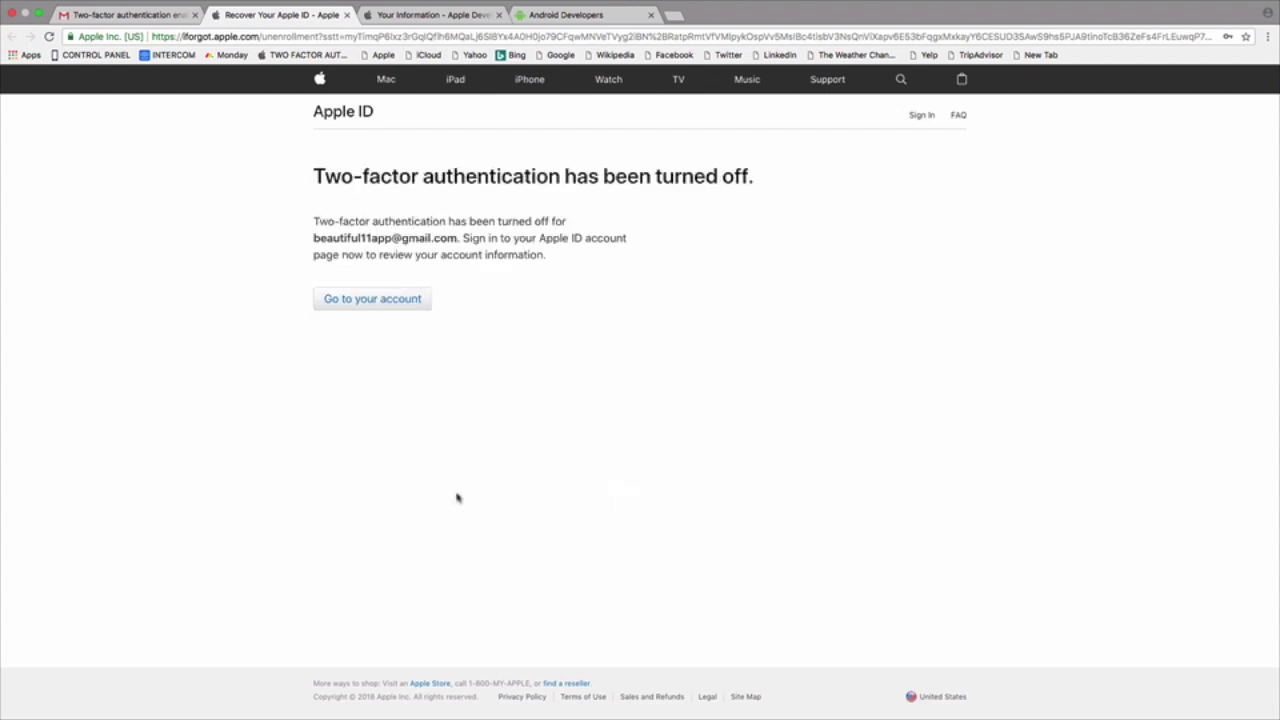
{"action": "left_click_drag", "start_coordinate": [352, 175], "coordinate": [597, 254]}
{"action": "left_click", "coordinate": [597, 254]}
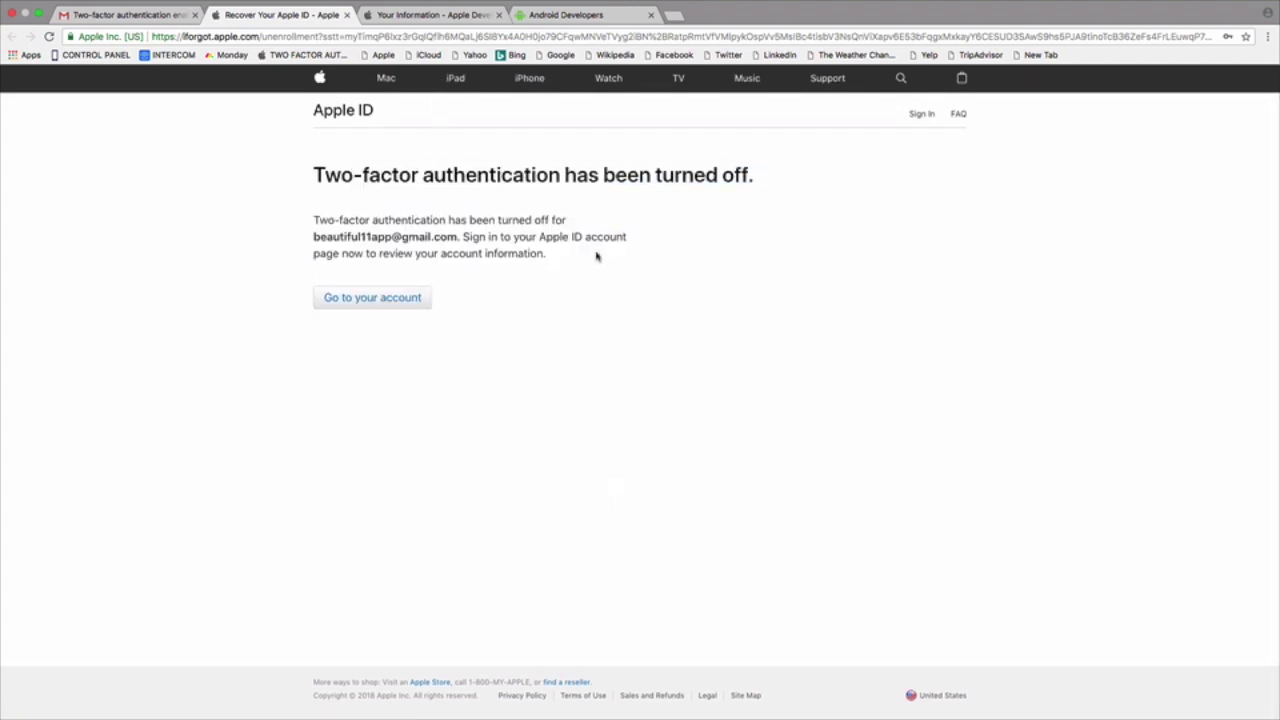
Close the developer enrollment 'Your Information' tab
{"action": "left_click", "coordinate": [366, 305]}
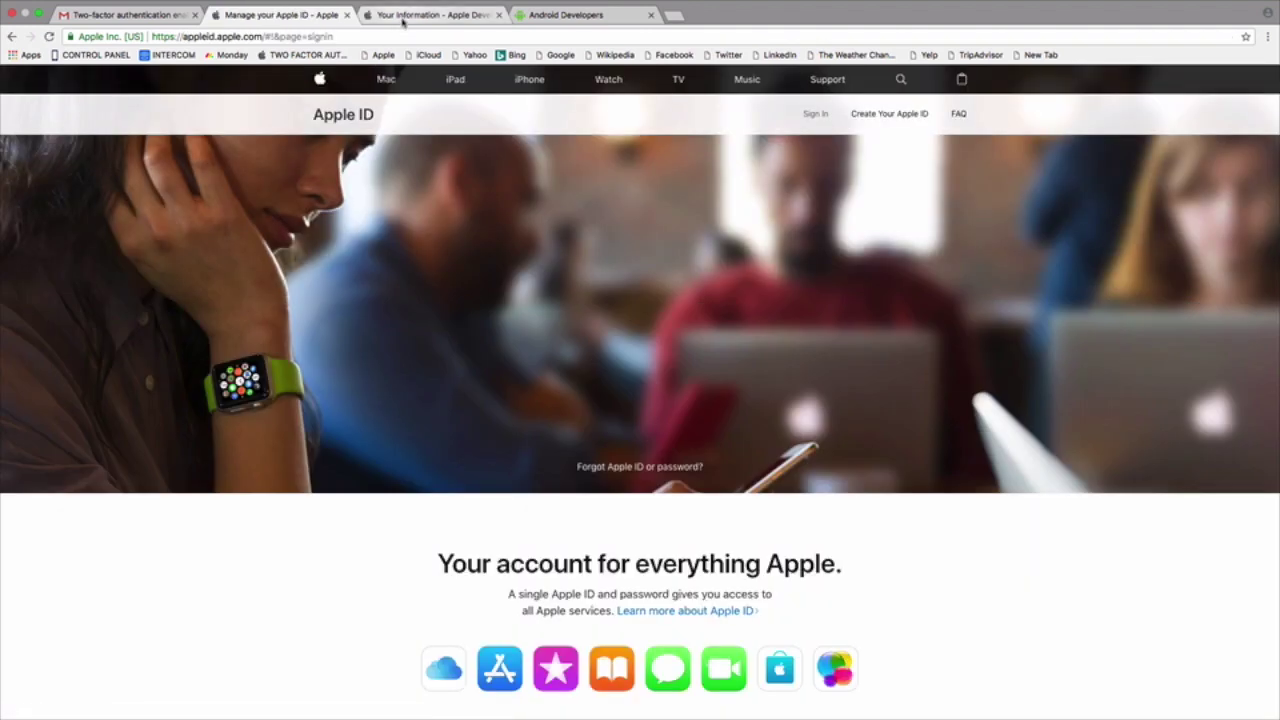
{"action": "left_click", "coordinate": [404, 20]}
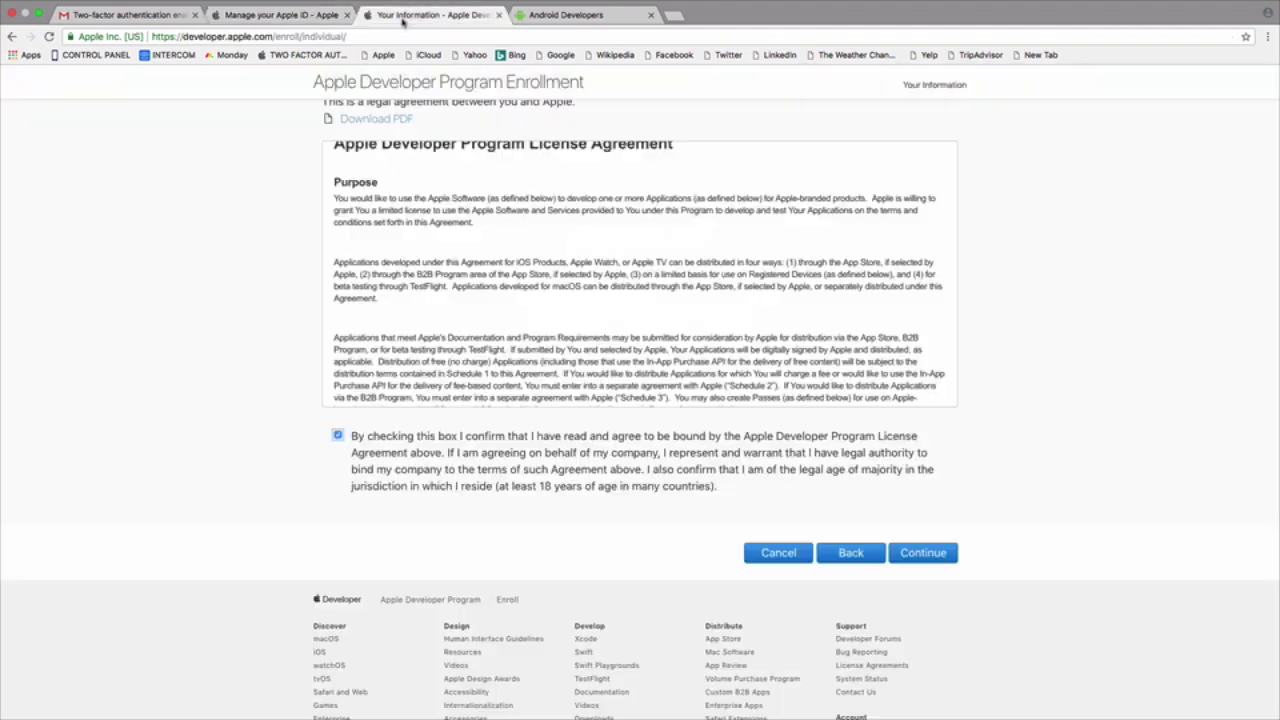
{"action": "left_click", "coordinate": [297, 20]}
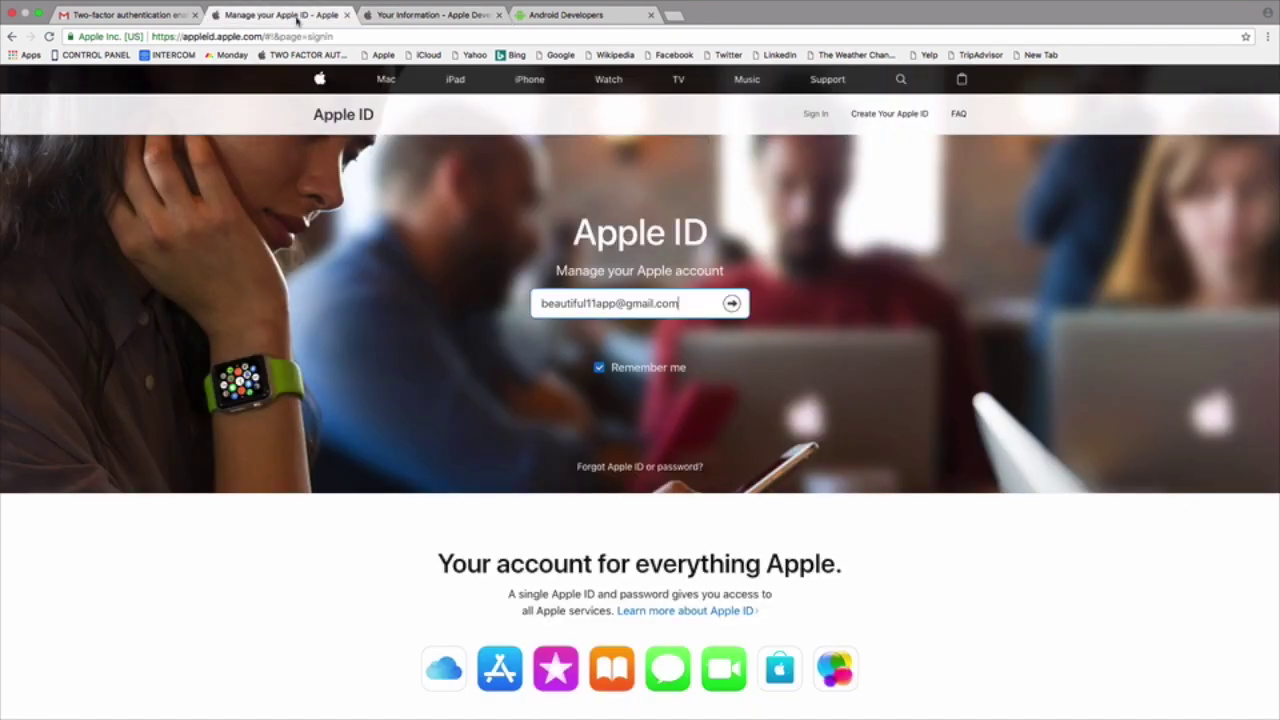
{"action": "left_click", "coordinate": [492, 20]}
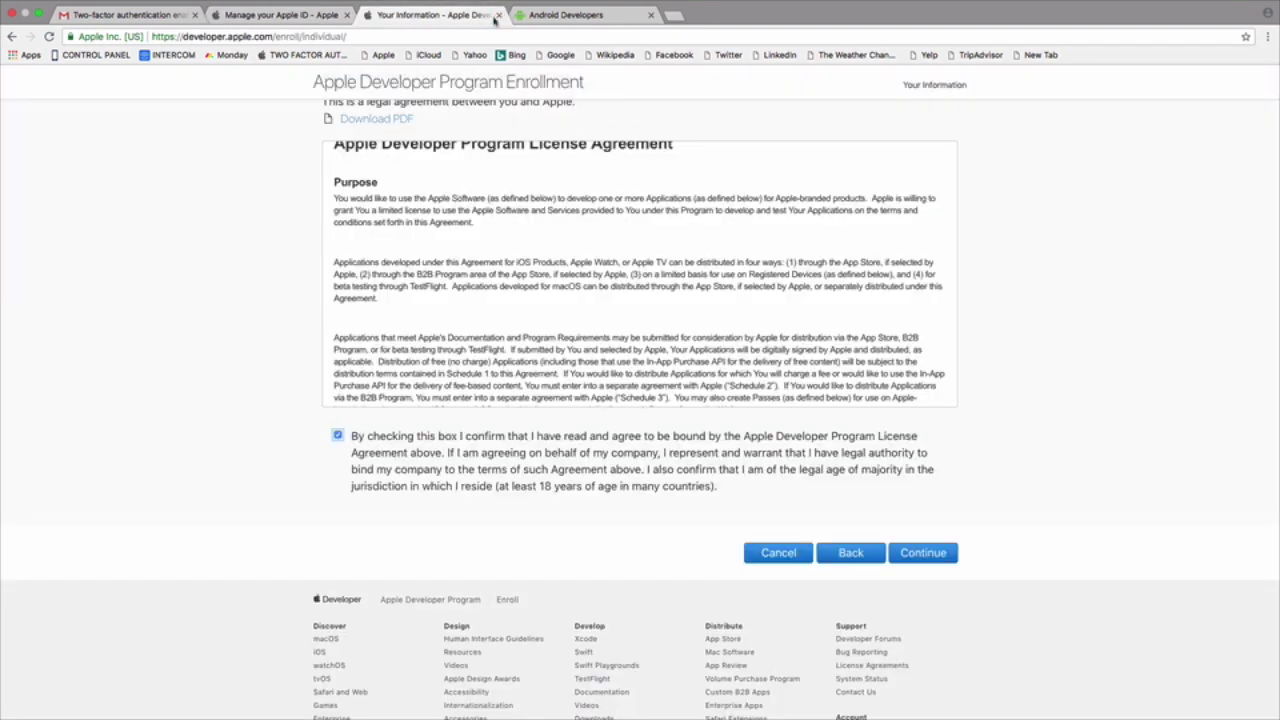
{"action": "left_click", "coordinate": [497, 15]}
{"action": "key", "text": "ctrl+shift+Tab"}
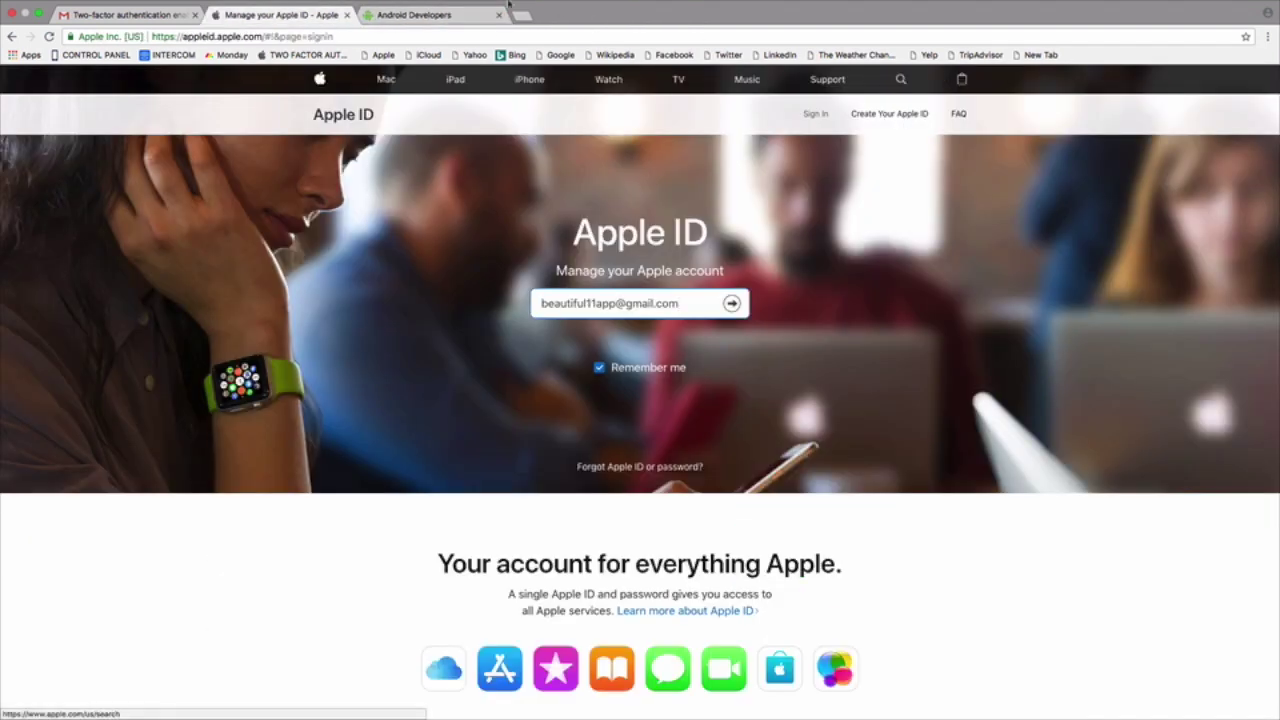
Load developer.apple.com/account in a new tab, sign out, and switch back to Gmail
{"action": "left_click", "coordinate": [521, 14]}
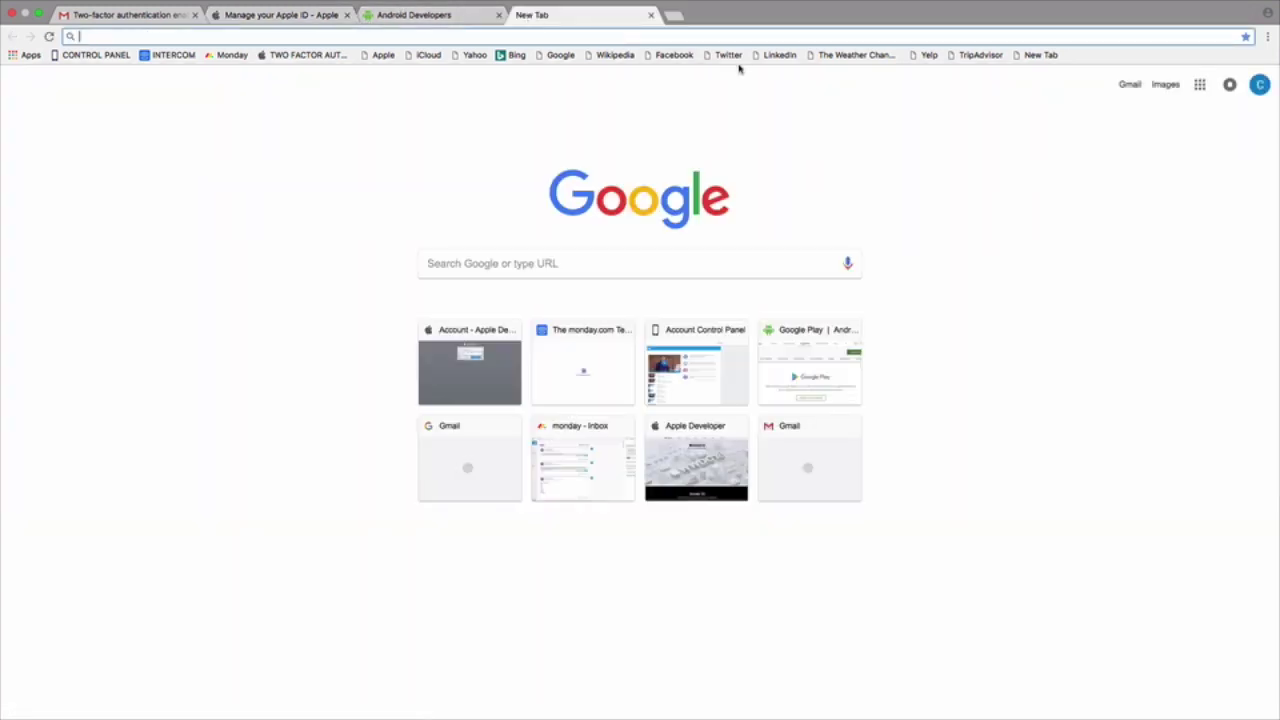
{"action": "type", "text": "a"}
{"action": "key", "text": "BackSpace"}
{"action": "key", "text": "BackSpace"}
{"action": "type", "text": "dev"}
{"action": "key", "text": "Return"}
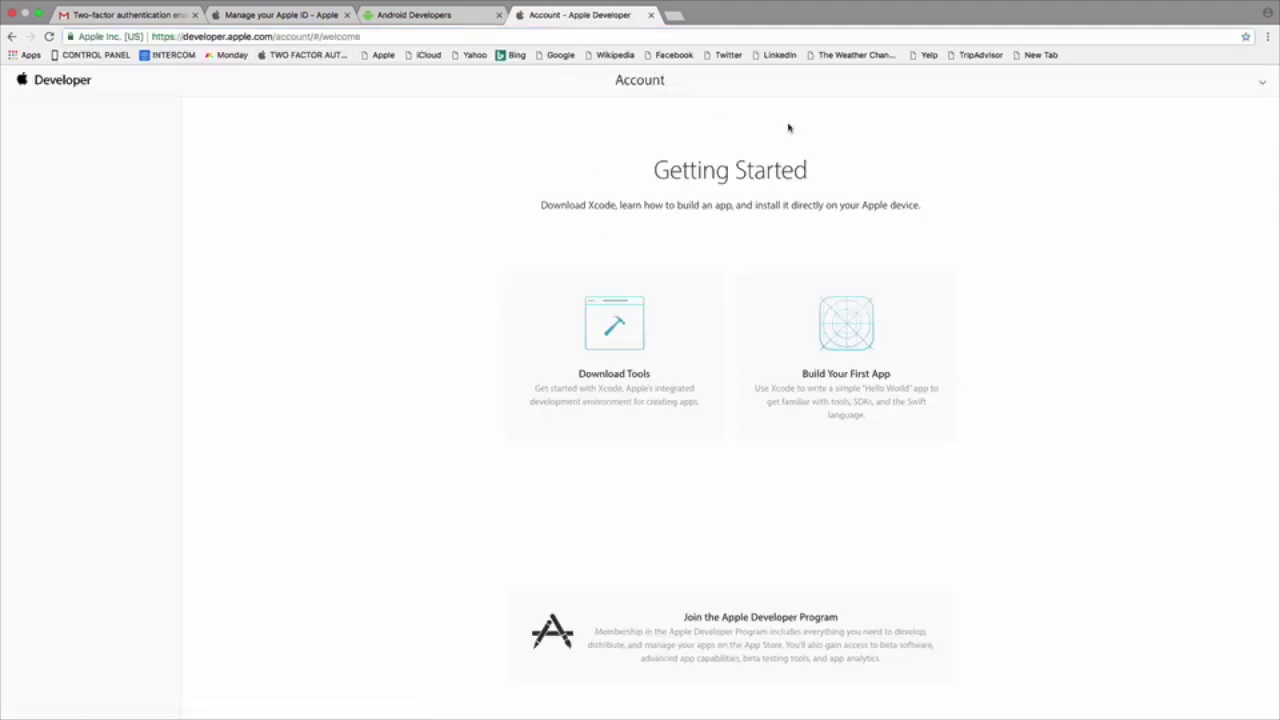
{"action": "left_click", "coordinate": [1261, 82]}
{"action": "left_click", "coordinate": [1141, 163]}
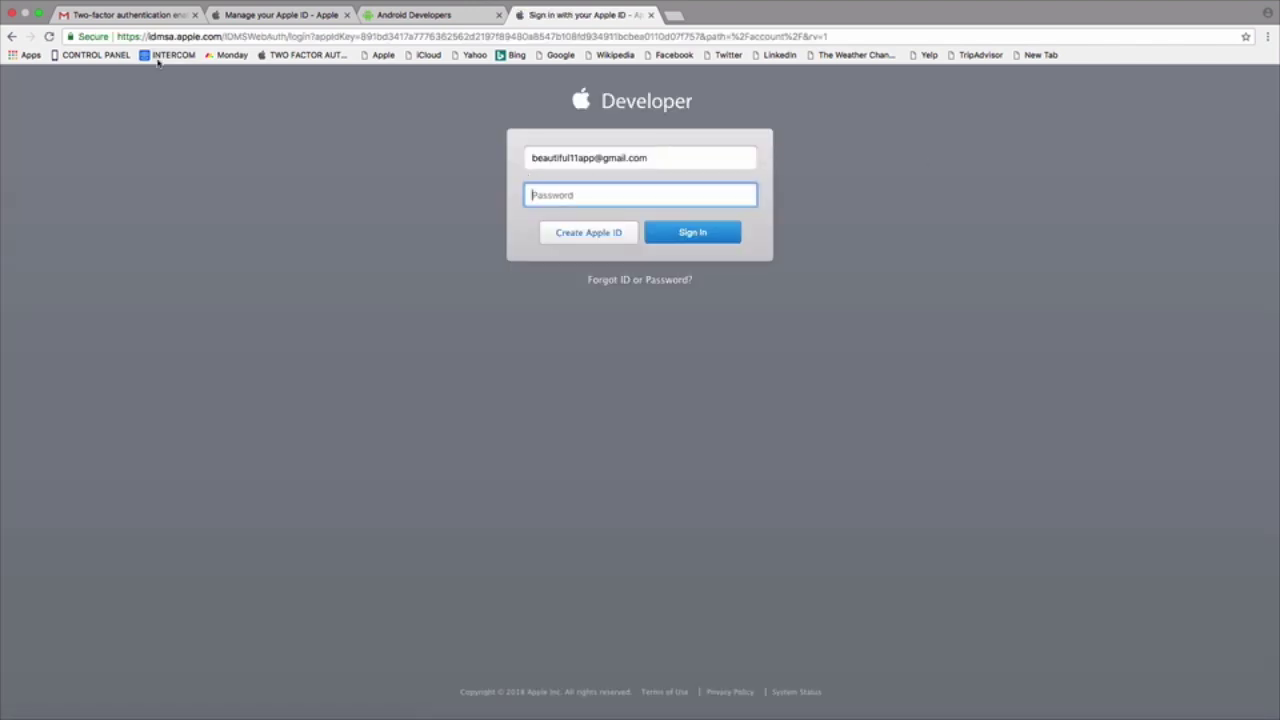
{"action": "left_click", "coordinate": [129, 16]}
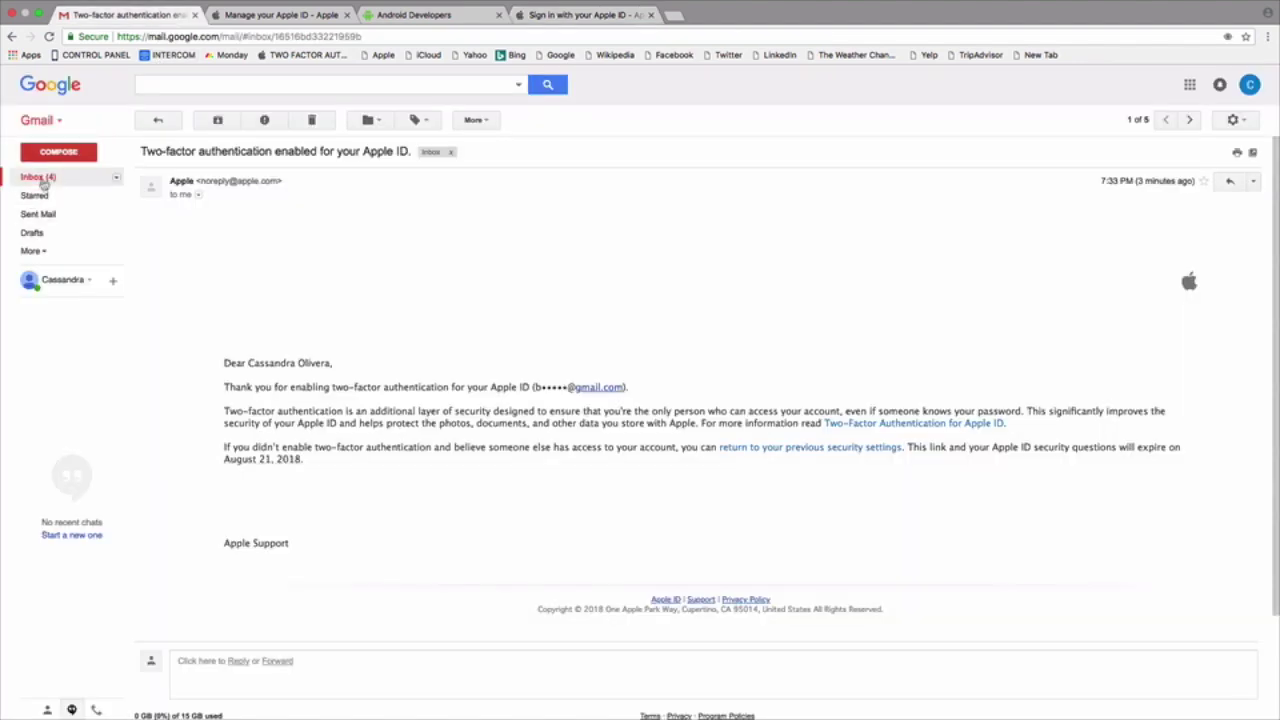
Open Apple's 'Two-factor authentication has been turned off' email and the Google account menu
{"action": "left_click", "coordinate": [43, 180]}
{"action": "left_click", "coordinate": [458, 192]}
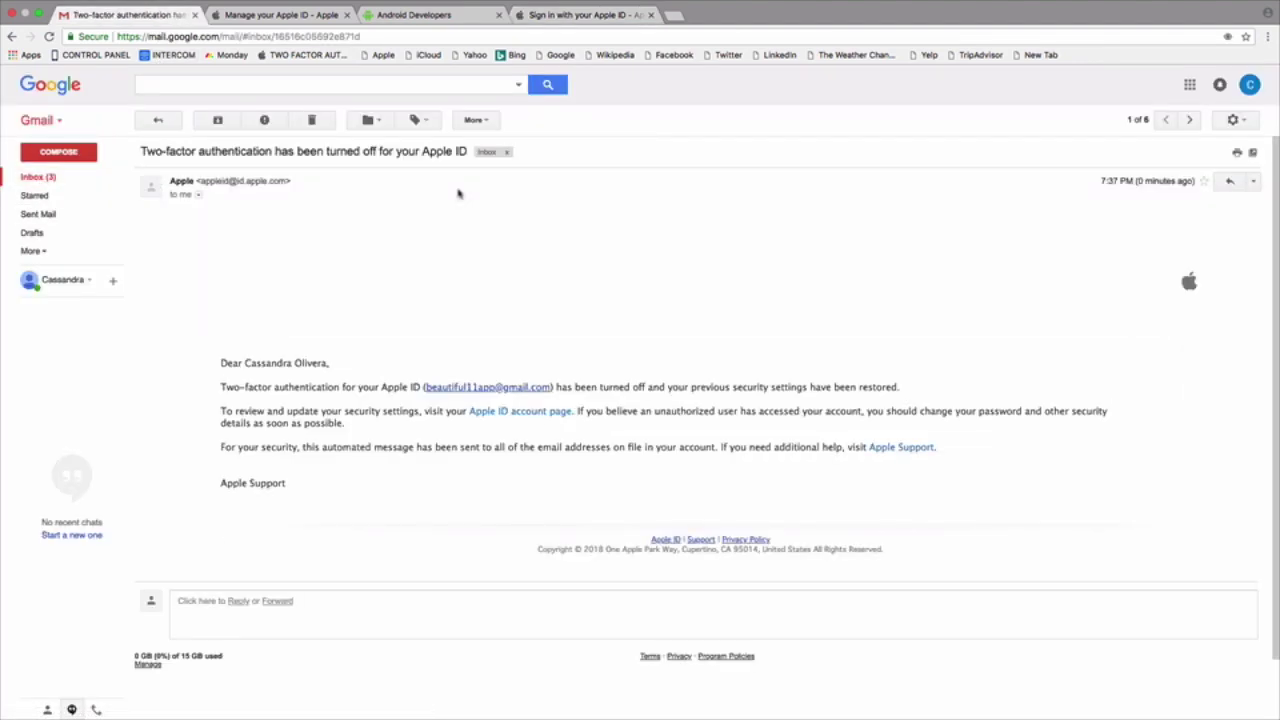
{"action": "left_click_drag", "start_coordinate": [335, 495], "coordinate": [207, 337]}
{"action": "left_click", "coordinate": [232, 308]}
{"action": "left_click", "coordinate": [1252, 86]}
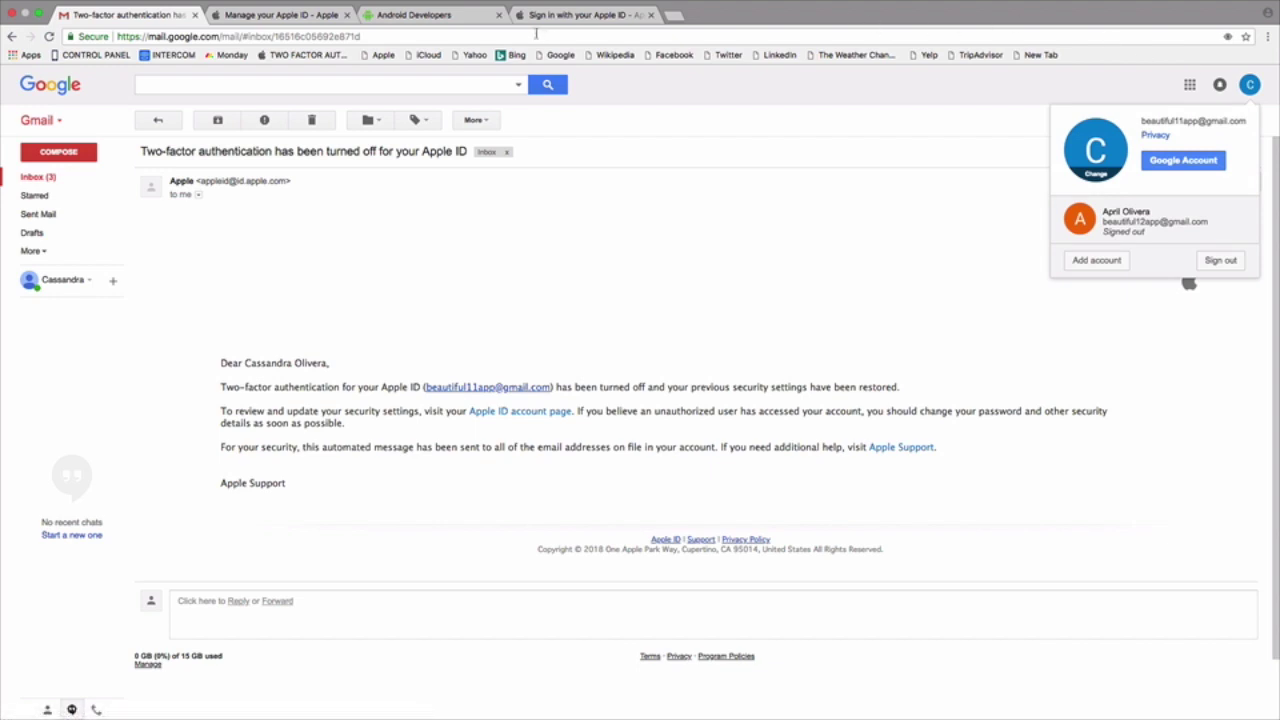